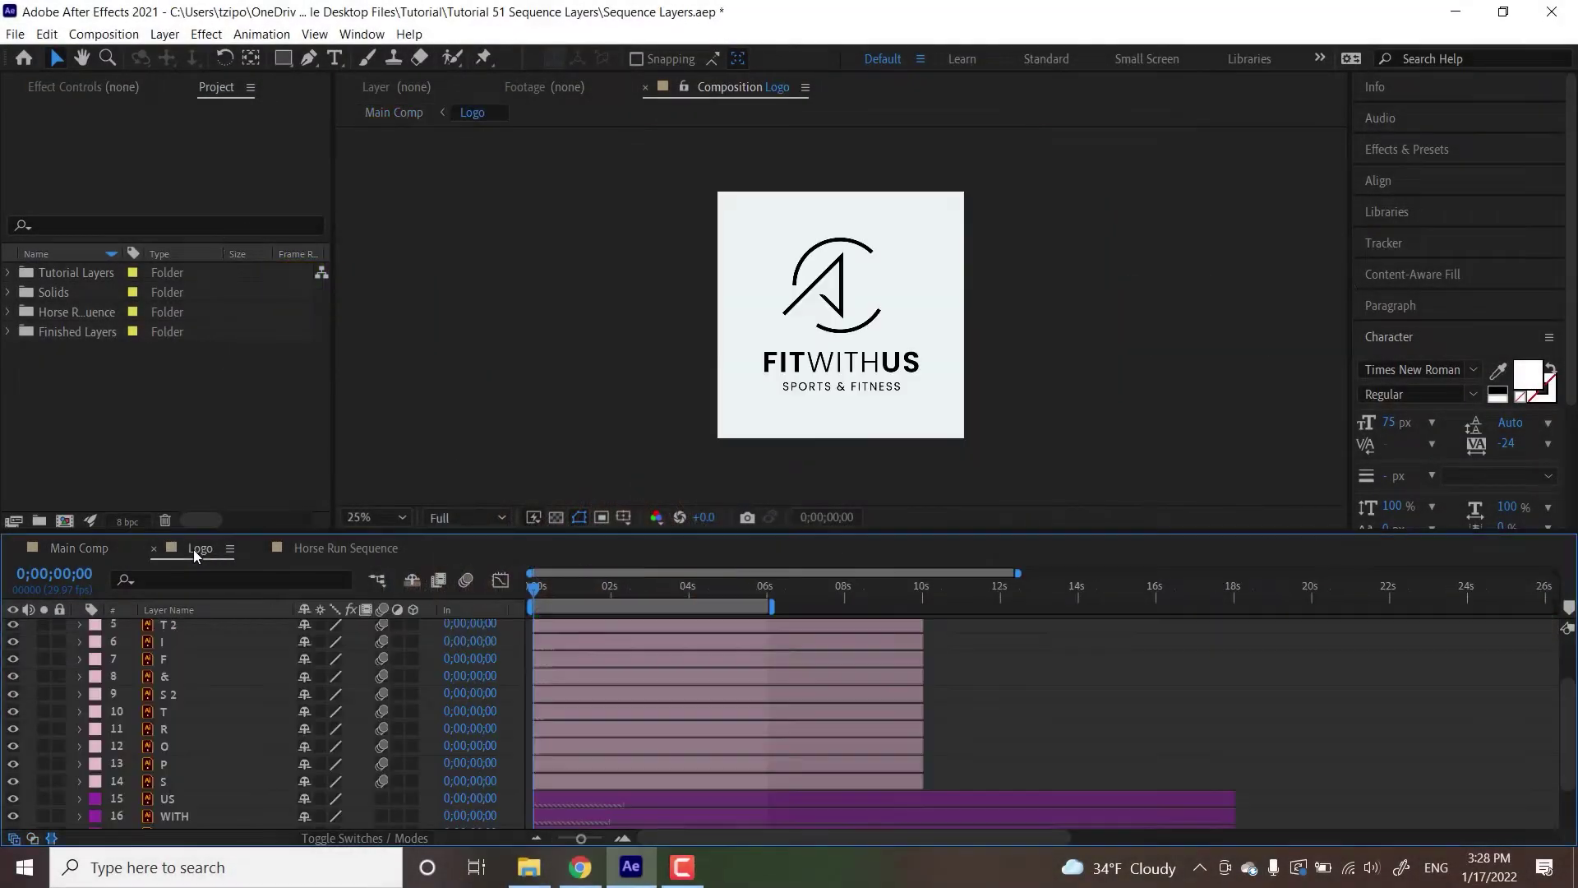
Switch to Main Comp, which holds Logo Finished, Logo and Pale Cyan Solid 1
click(89, 550)
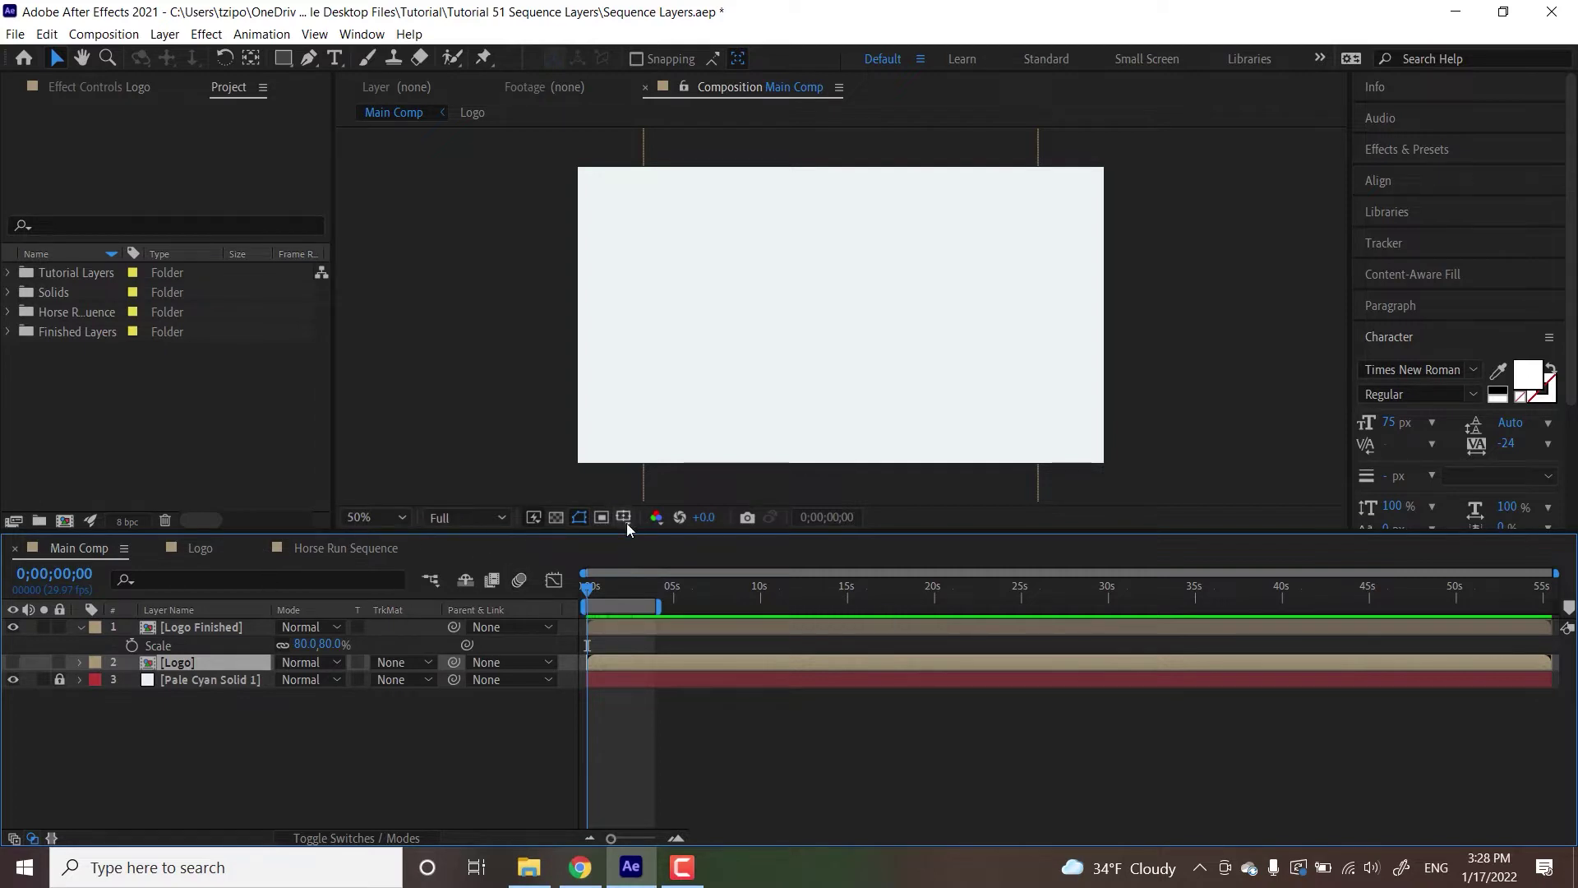
key(space)
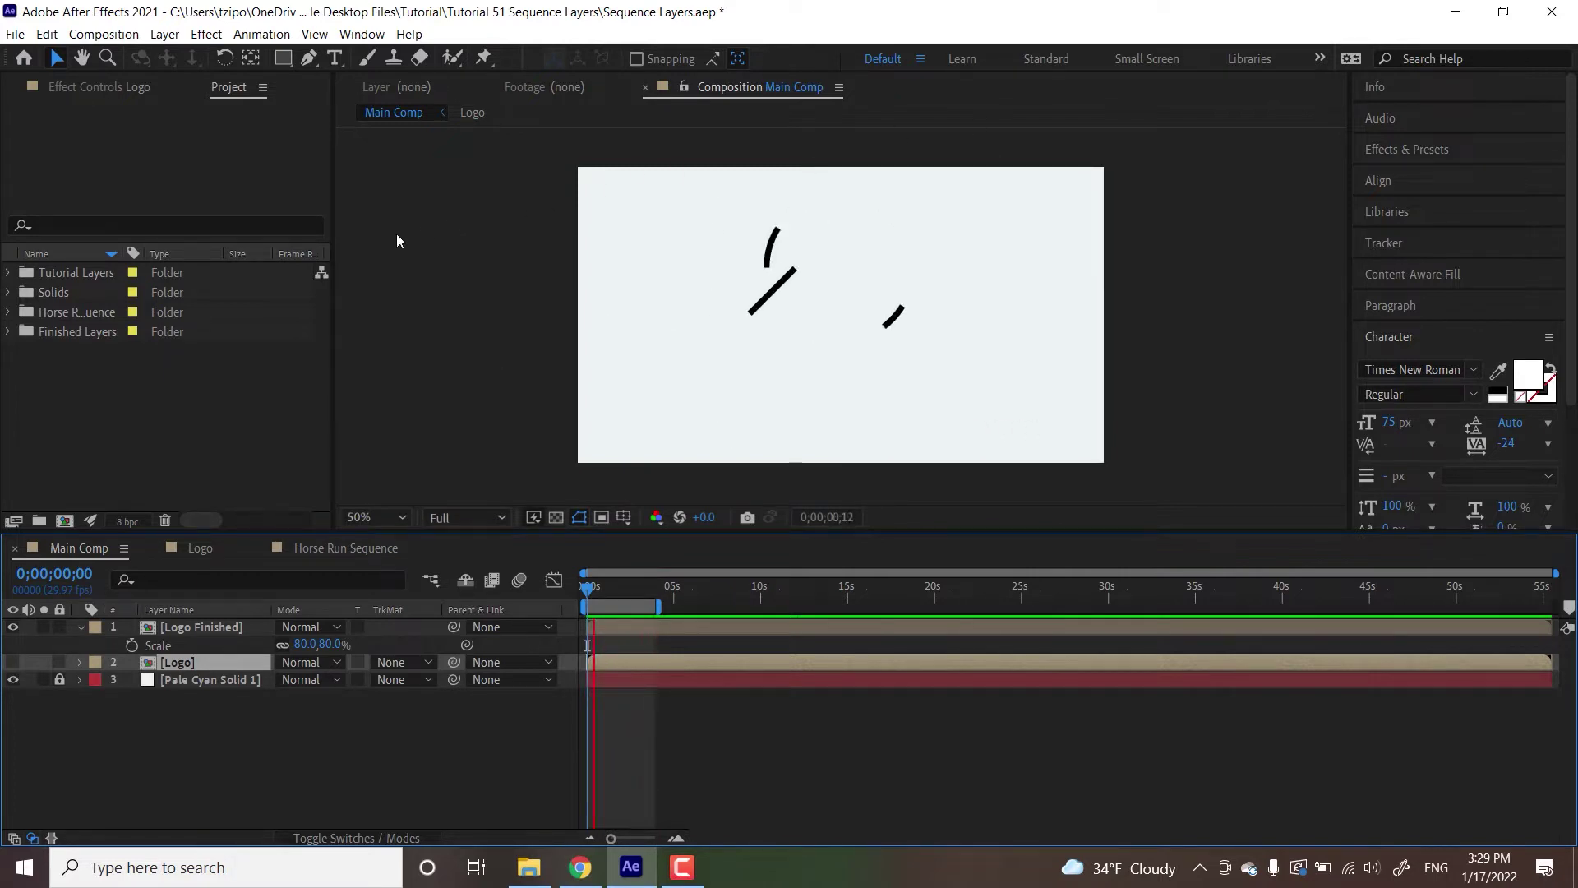
Stop the preview, hide Logo Finished, show the Logo precomp and scrub its animation
click(582, 590)
click(13, 628)
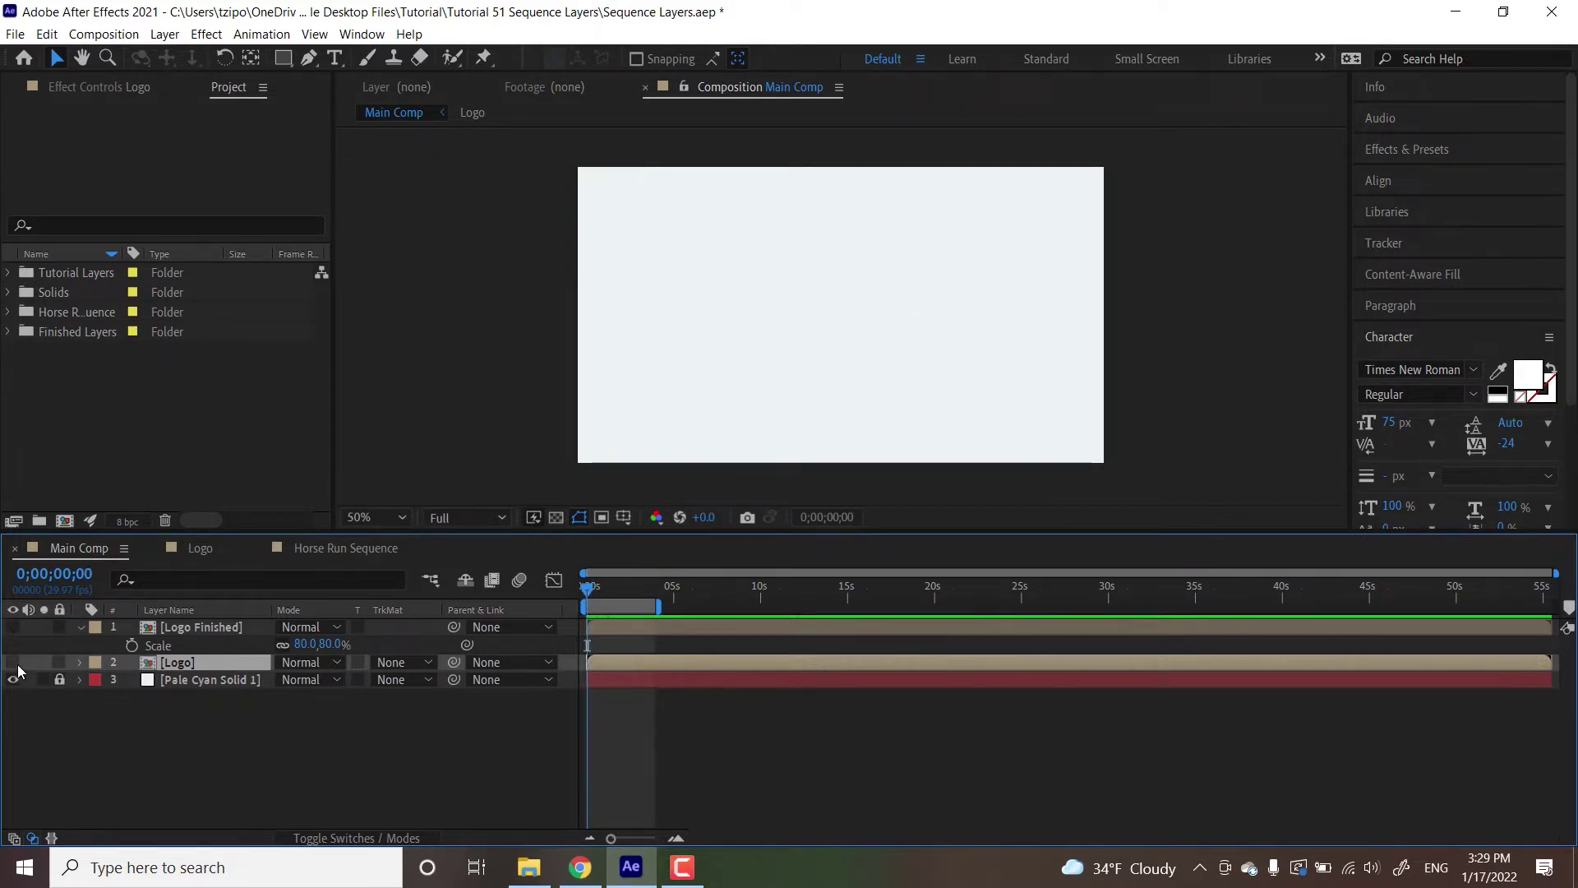
click(13, 662)
mouse_move(585, 588)
mouse_down()
mouse_move(646, 589)
mouse_move(560, 596)
mouse_up()
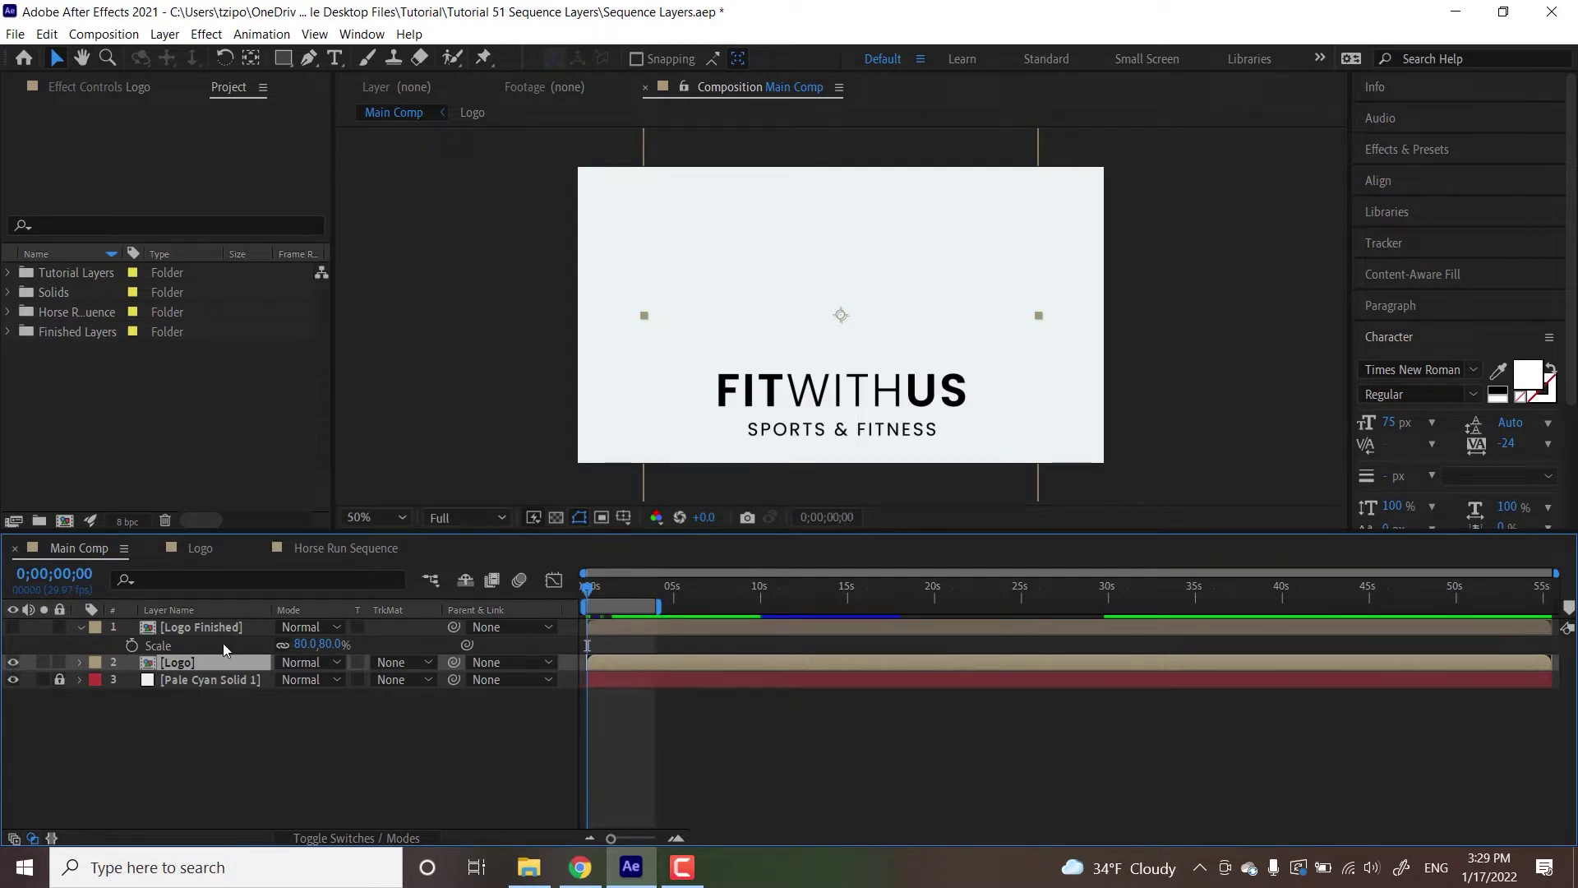
Open the Logo composition to view its FITWITHUS letter layers
double_click(176, 664)
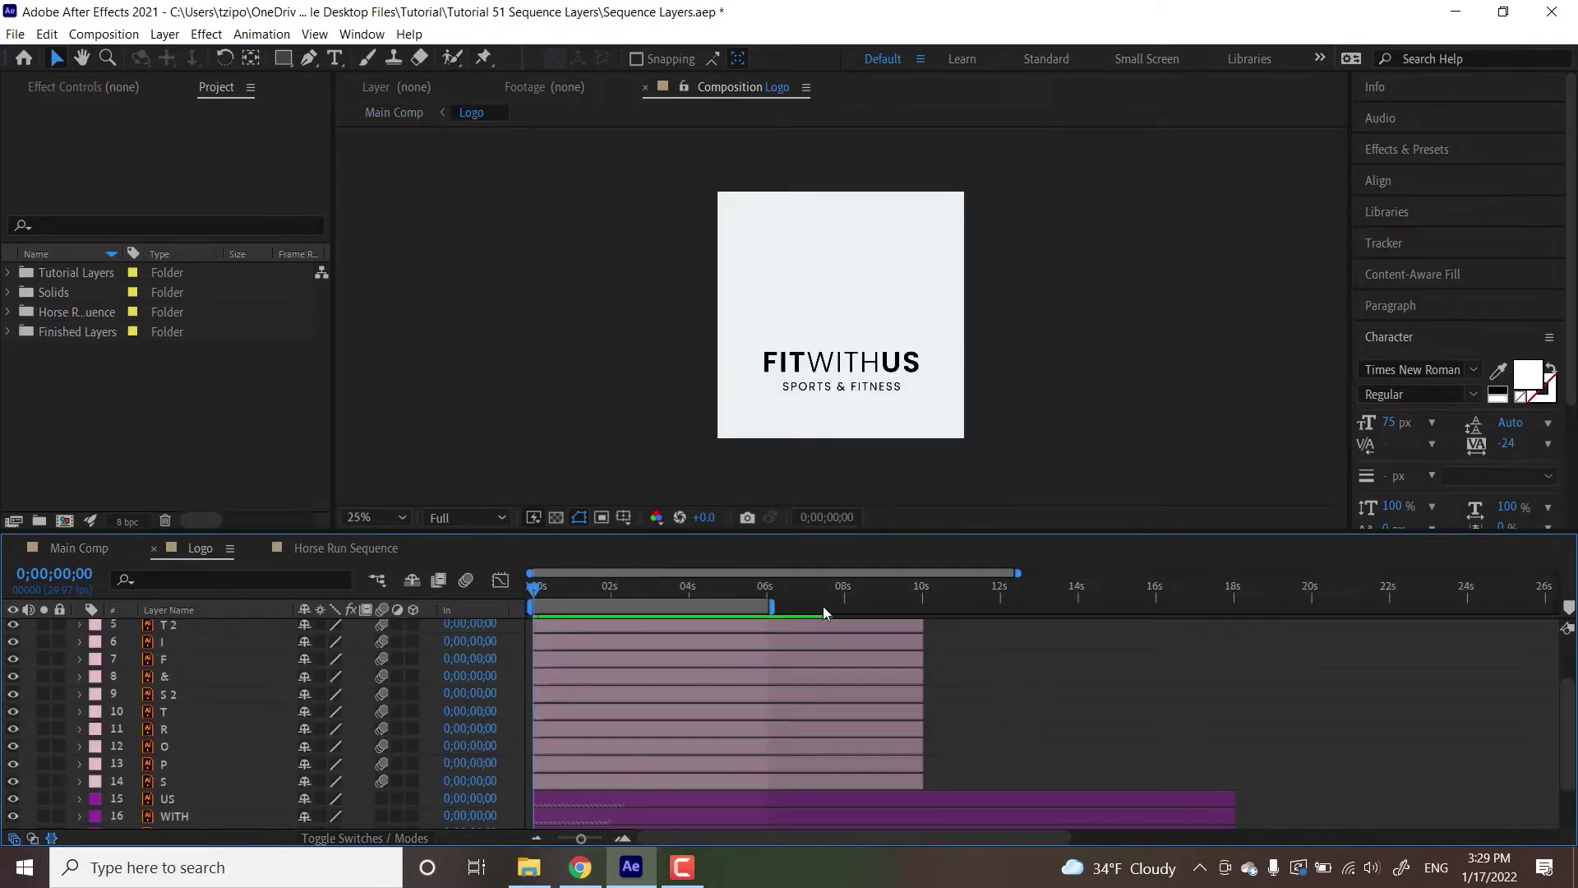
scroll(1570, 727, down, 2)
scroll(1570, 789, up, 2)
scroll(1561, 688, down, 2)
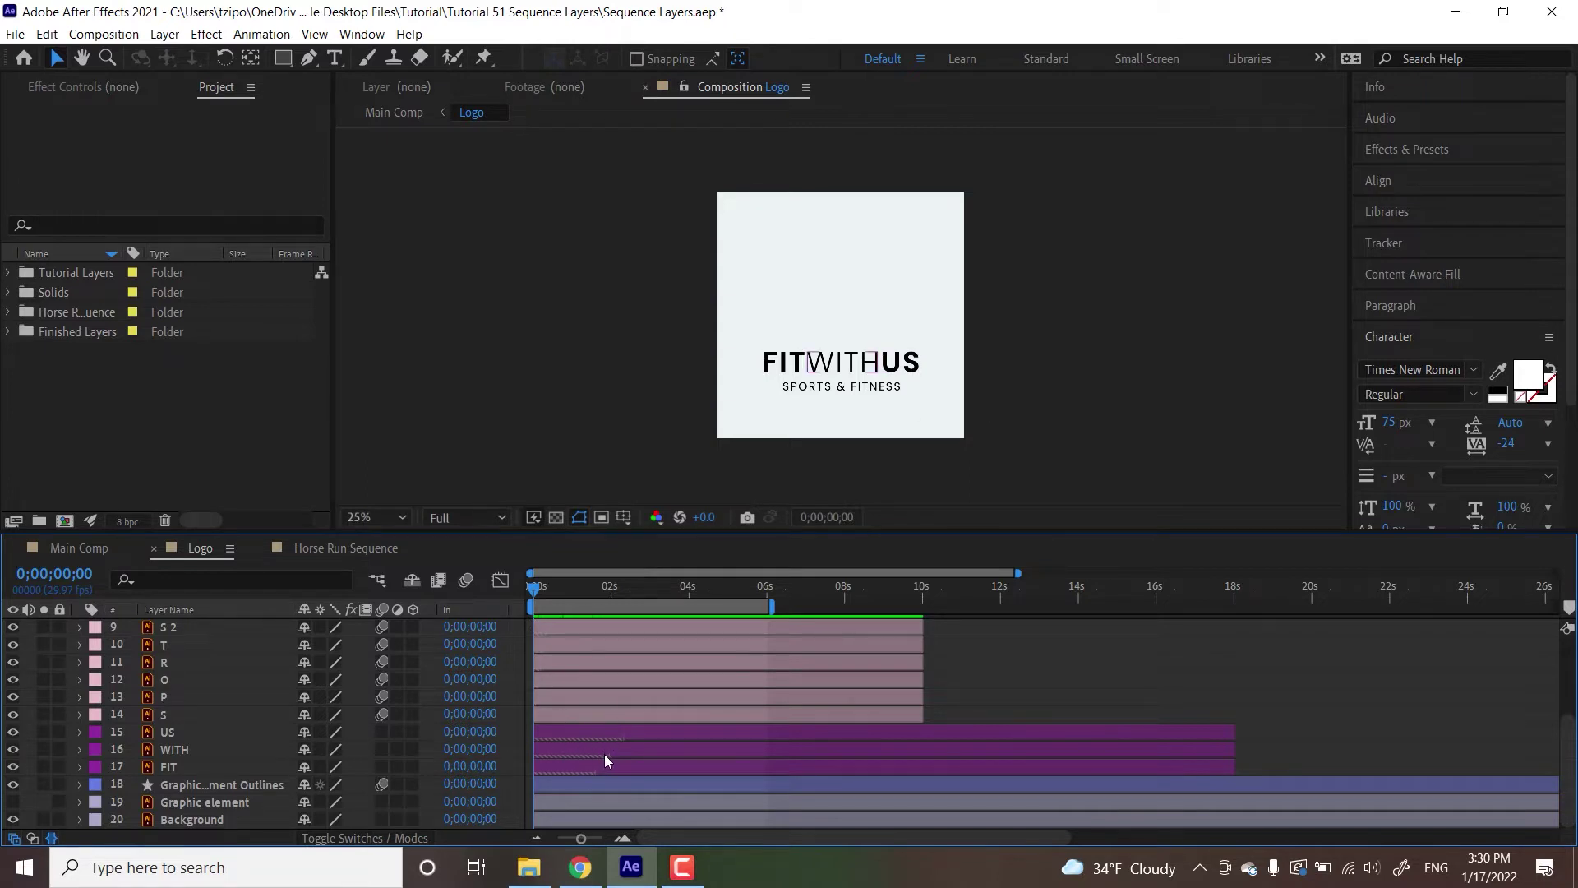
Select the FIT, WITH and US layers and place the playhead near frame 8
click(584, 650)
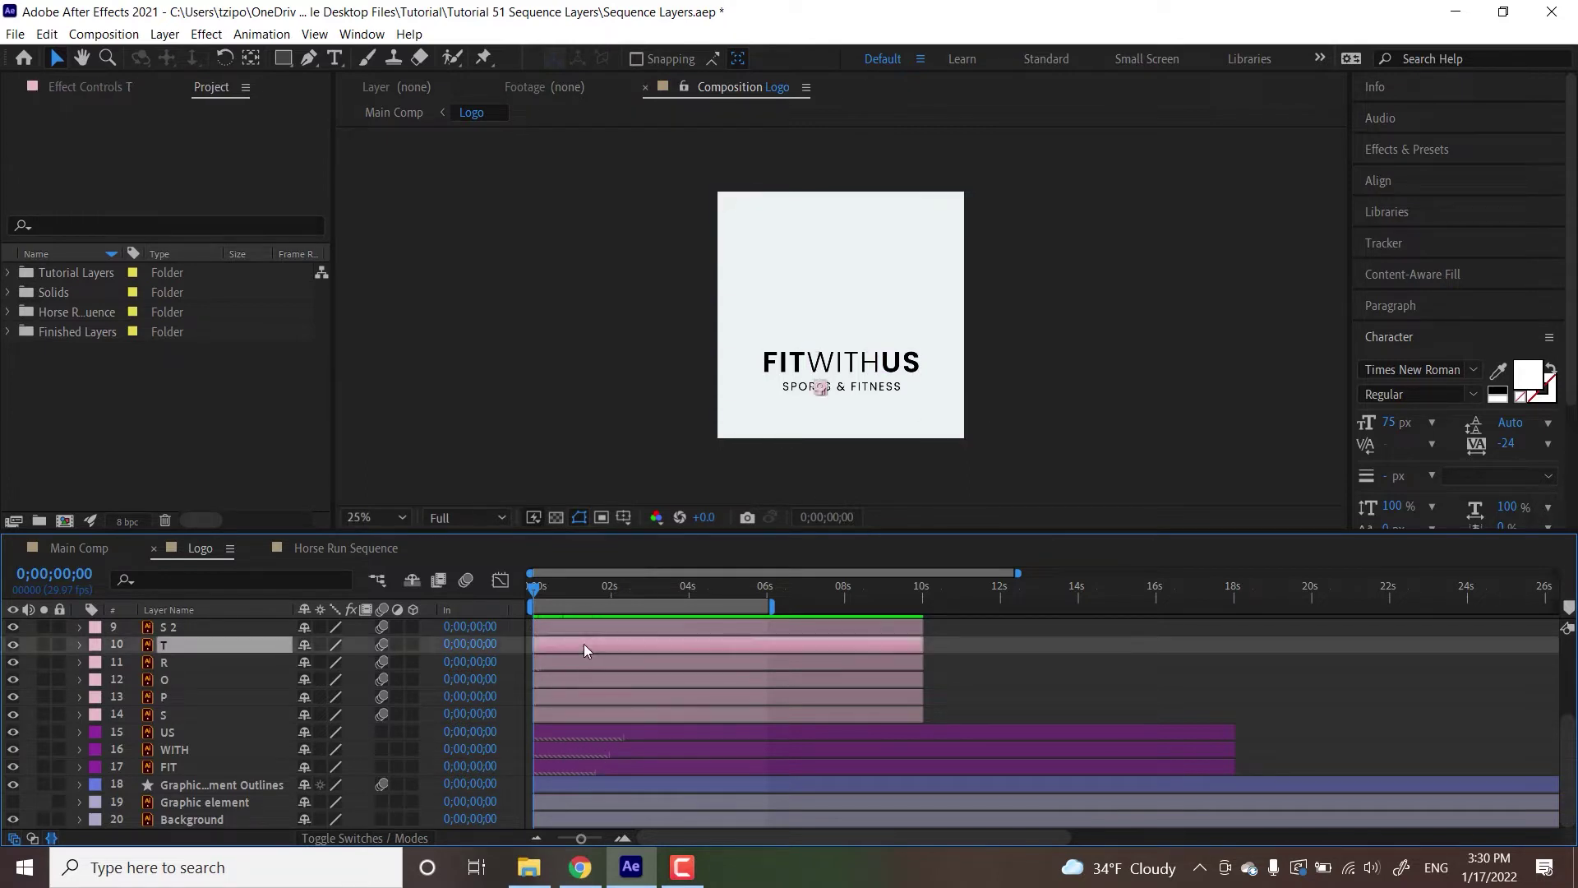
click(562, 773)
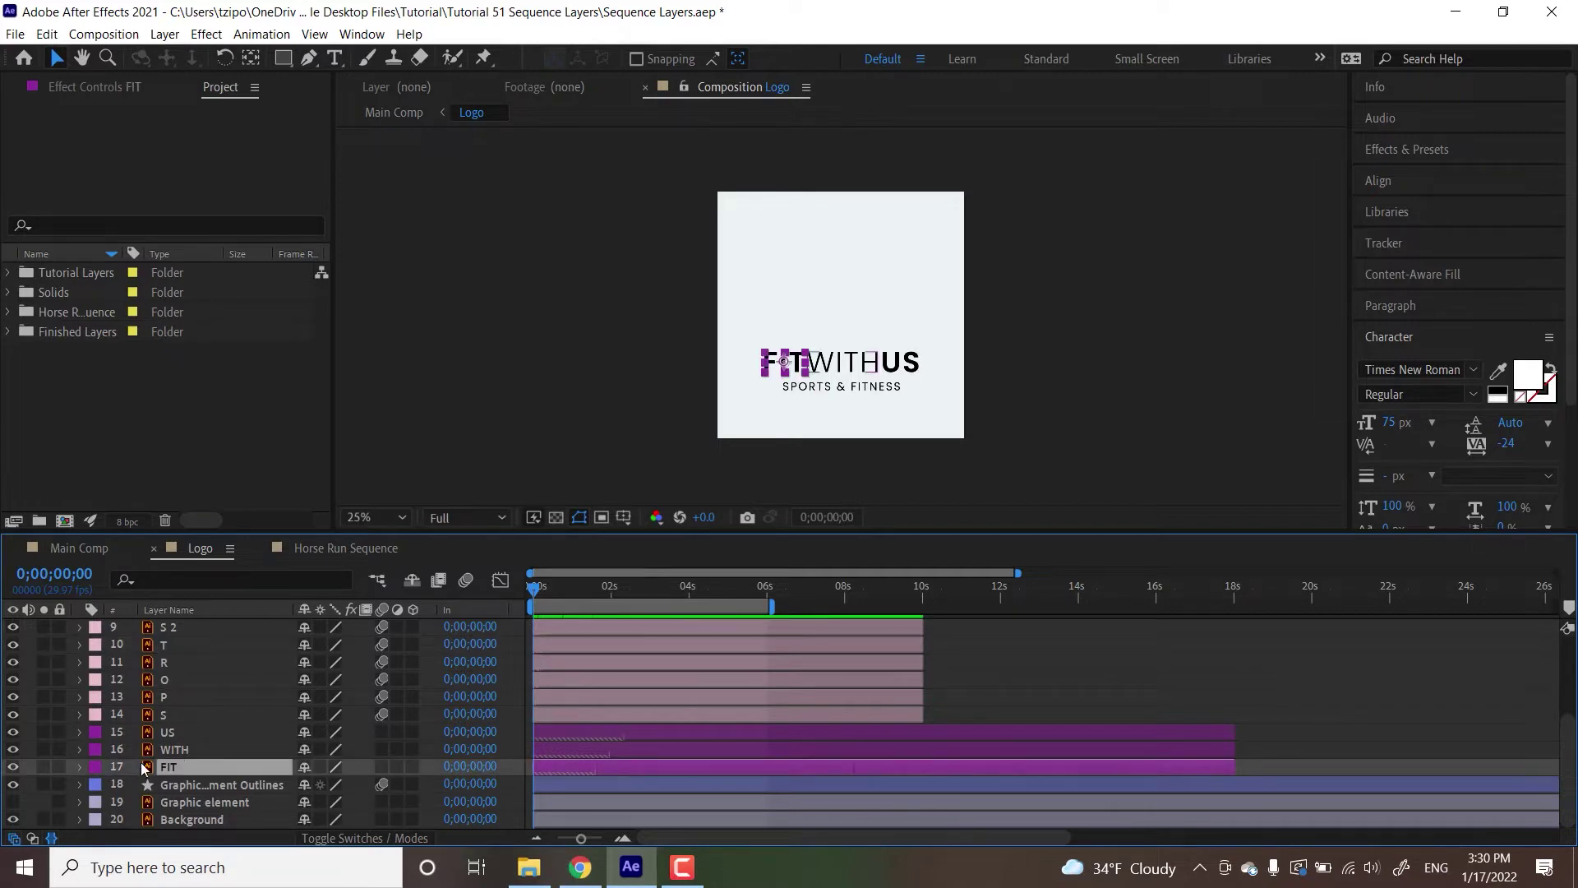
shift+click(185, 748)
shift+click(177, 728)
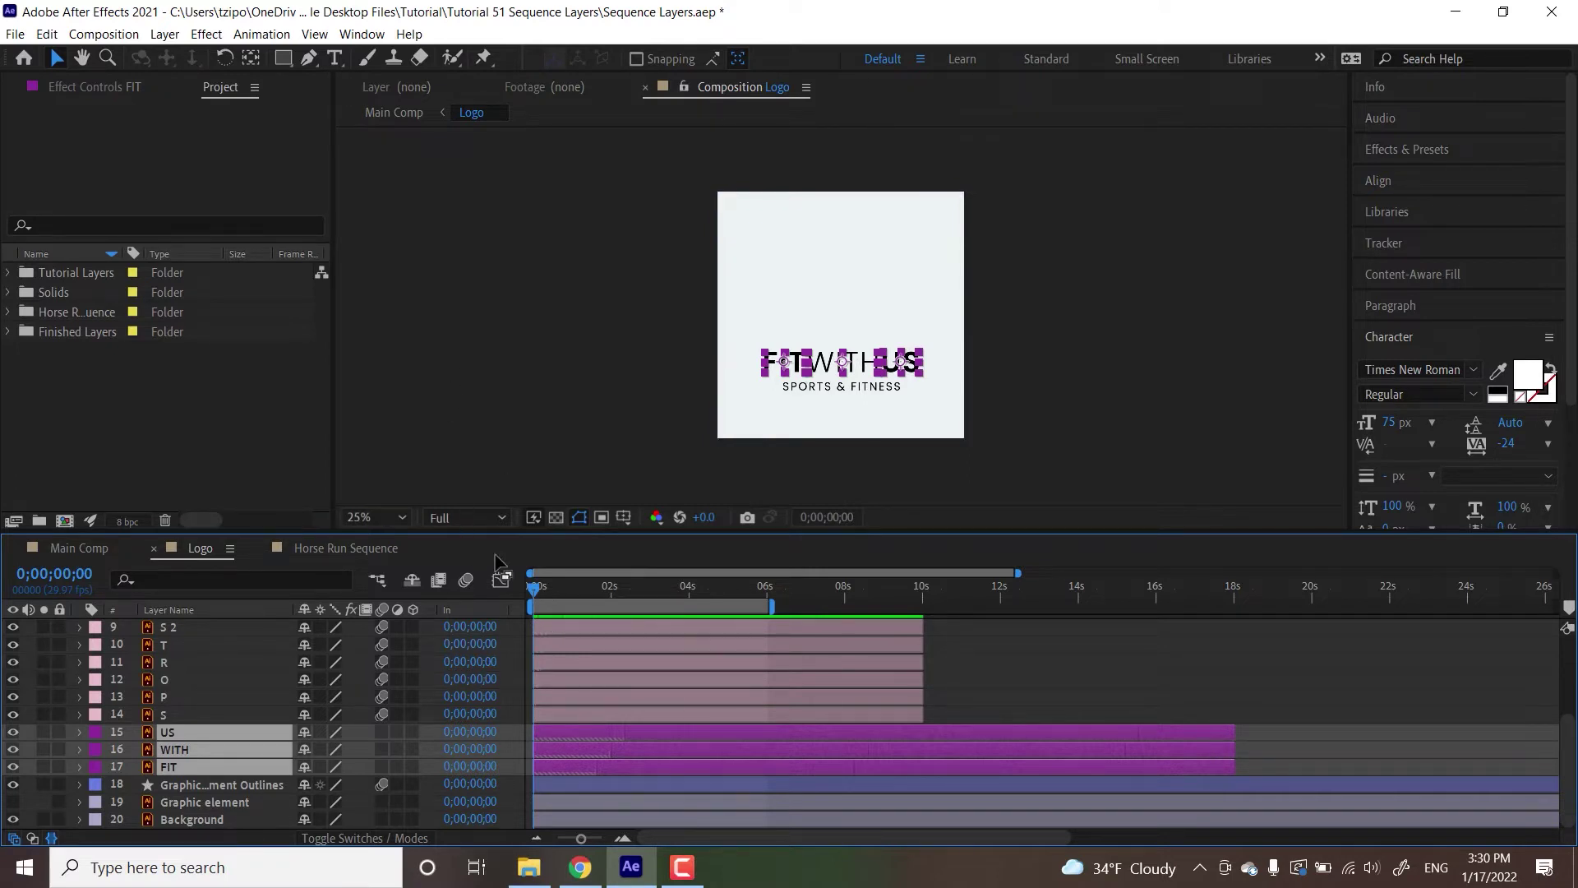
click(535, 590)
Trim FIT, WITH and US to the playhead, then shift them to start at 0;00;00;04
key(alt+bracketright)
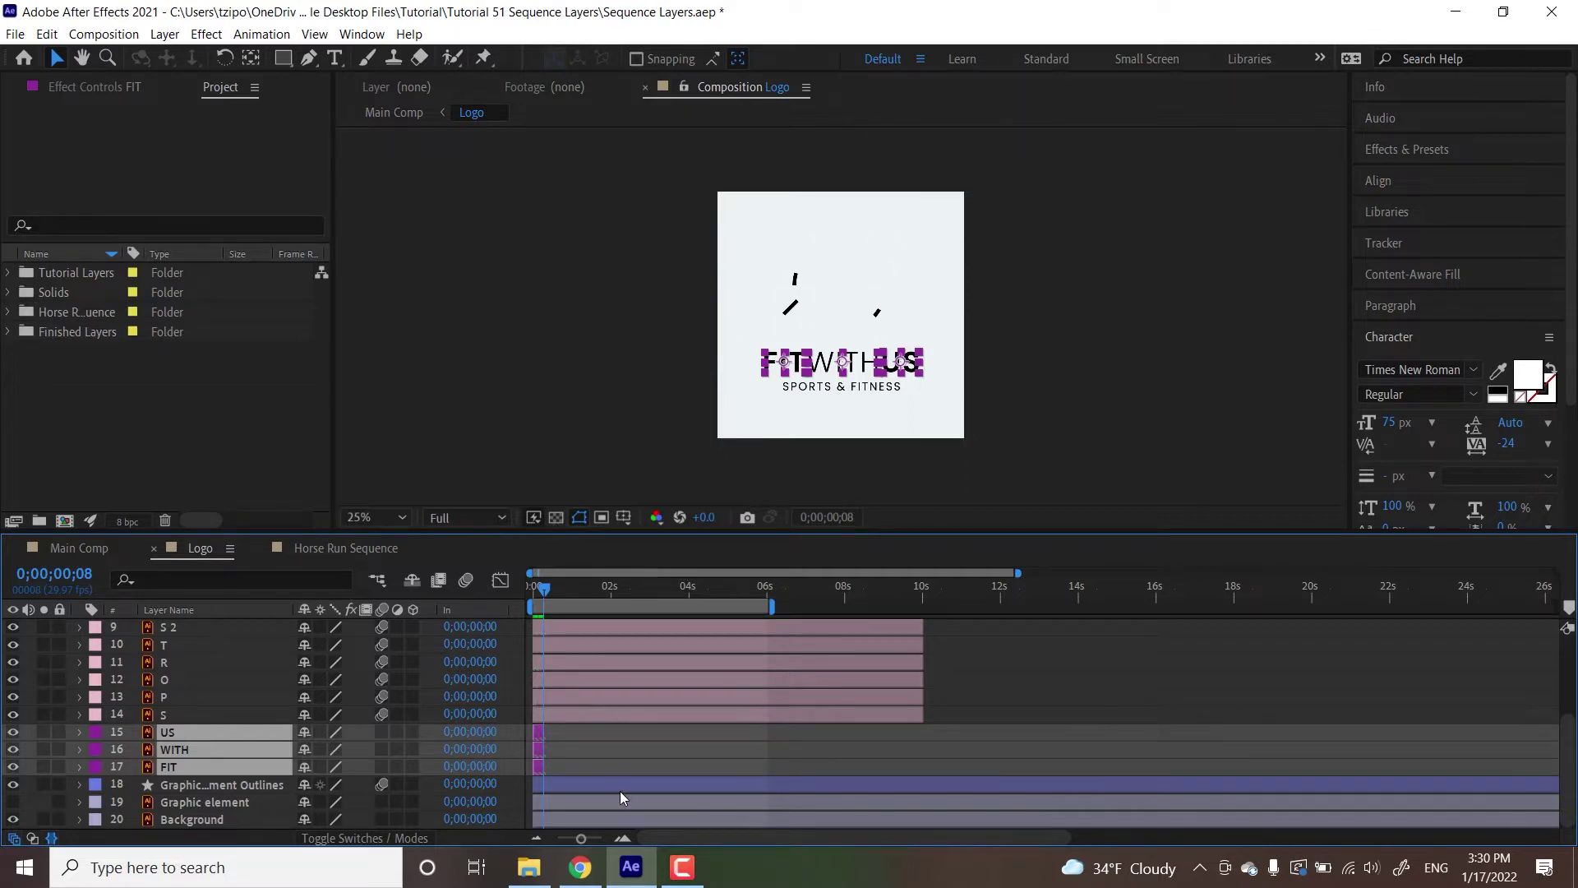
click(590, 836)
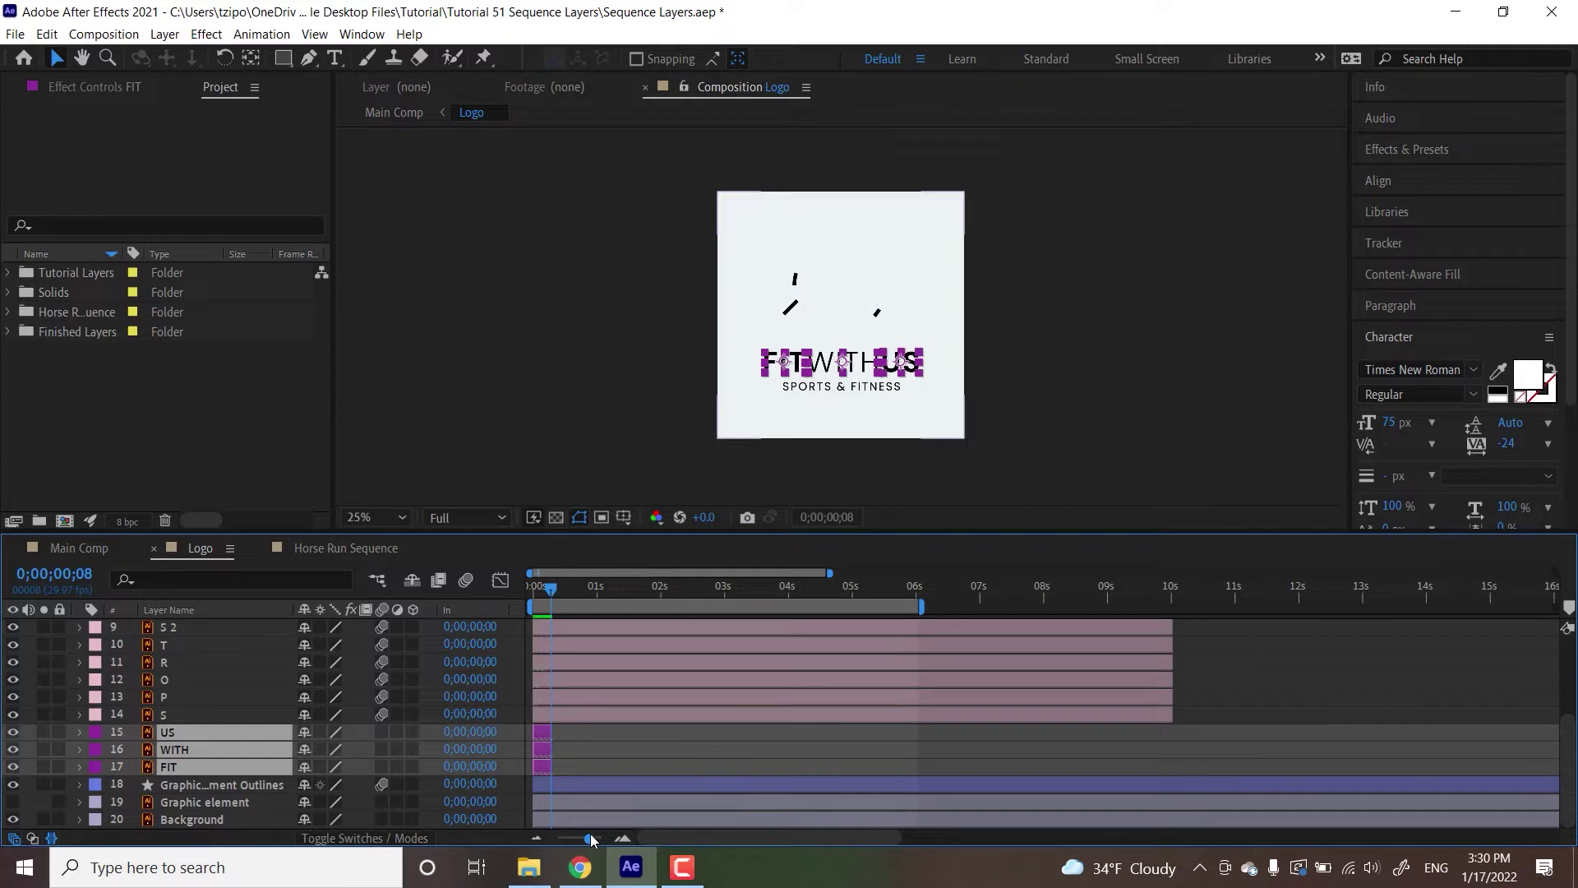
drag(590, 835, 597, 840)
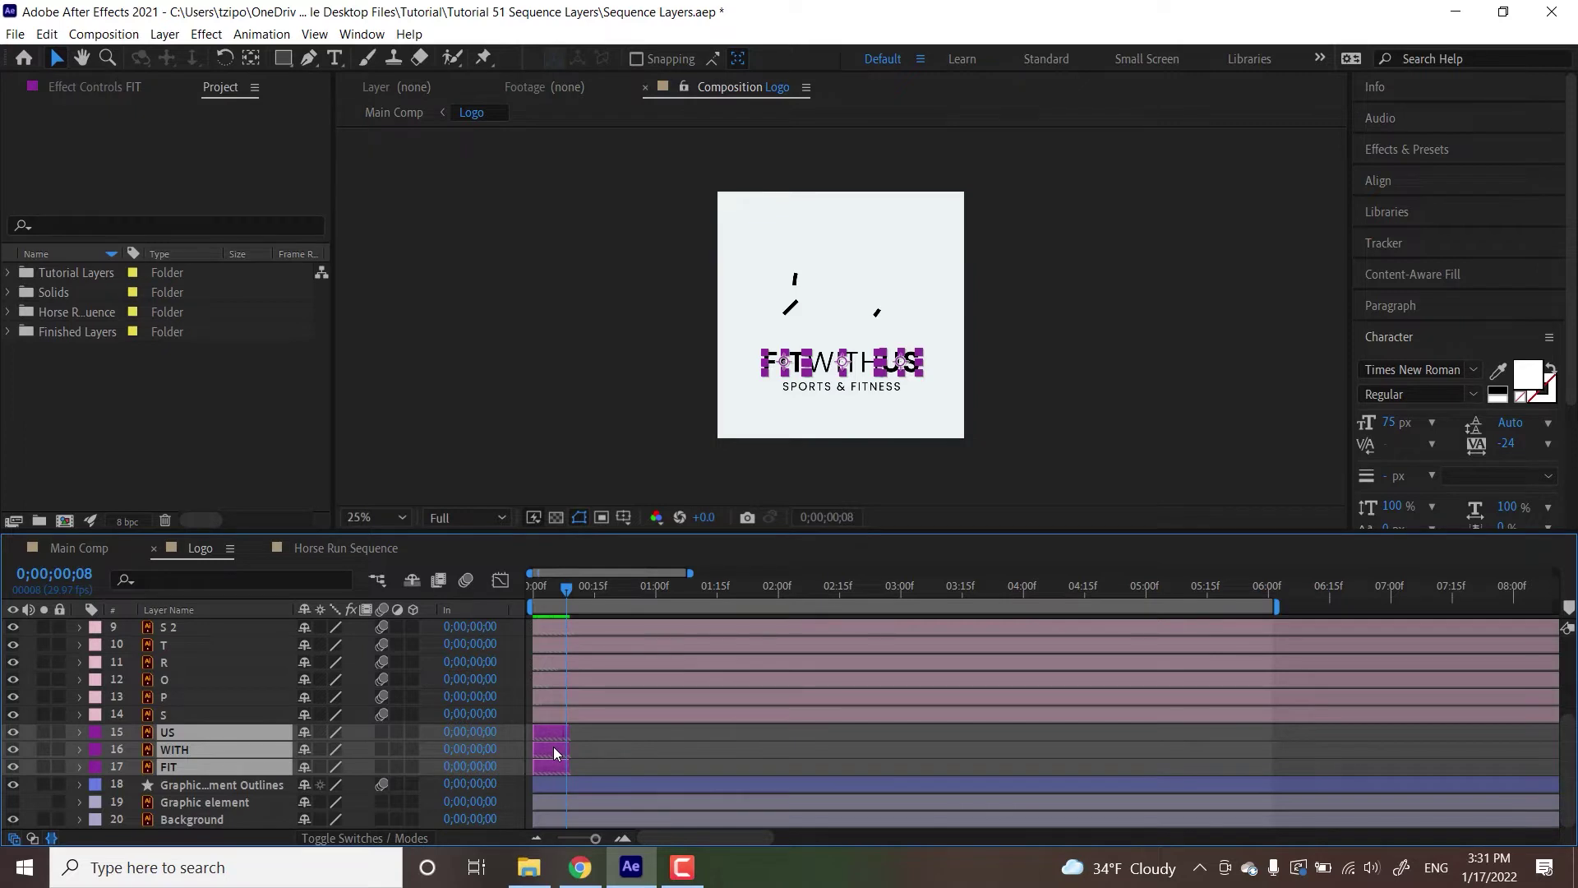
drag(554, 746, 569, 747)
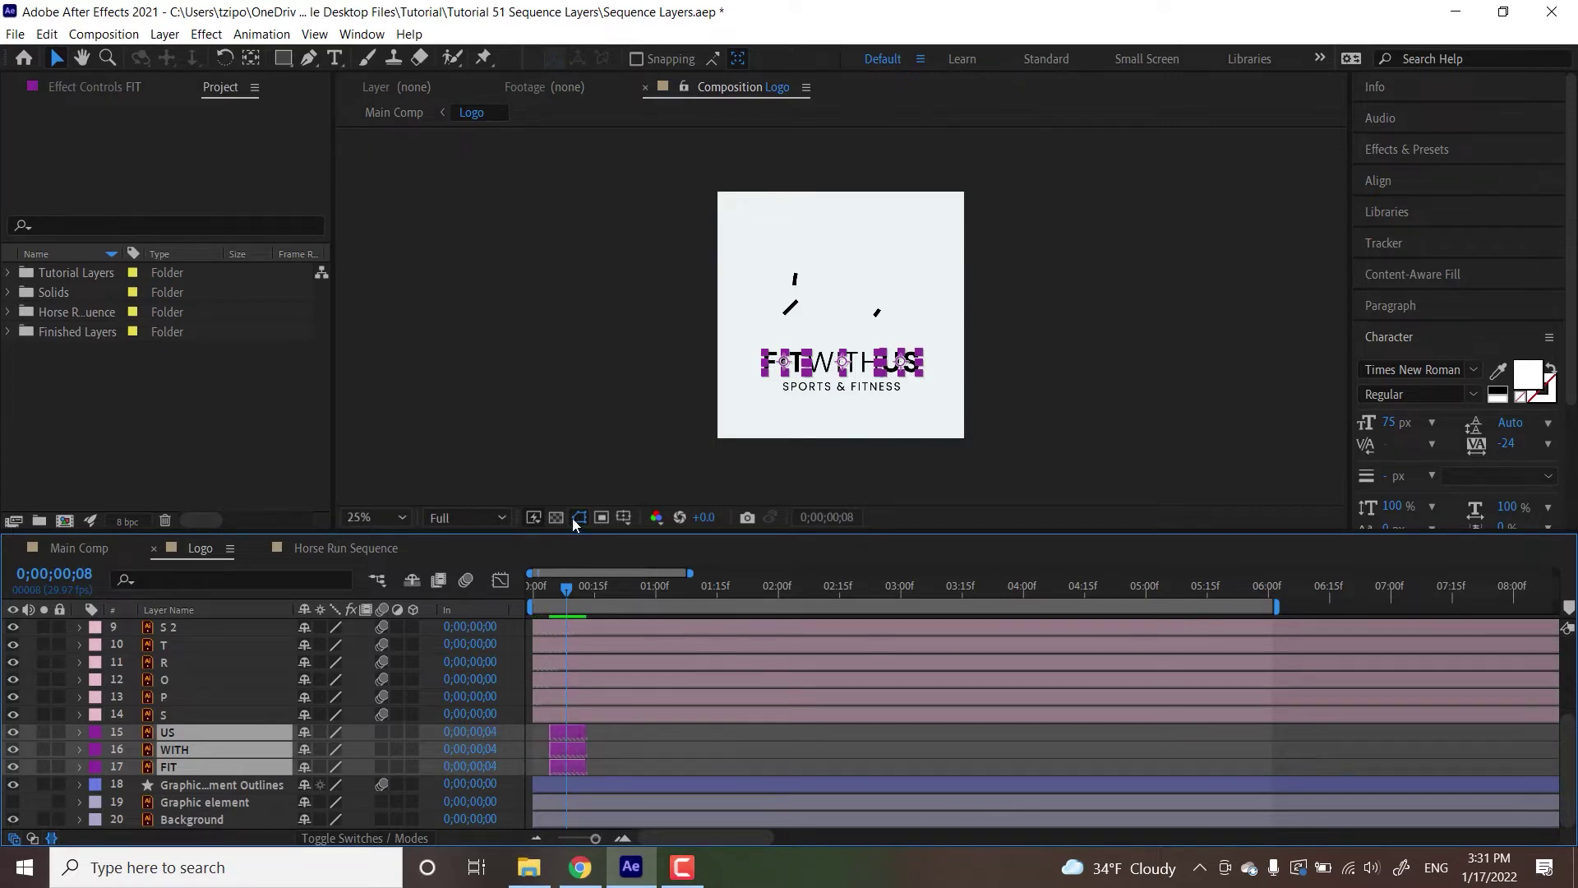
Apply Sequence Layers without overlap so FIT, WITH and US start at frames 4, 13 and 22
right_click(561, 744)
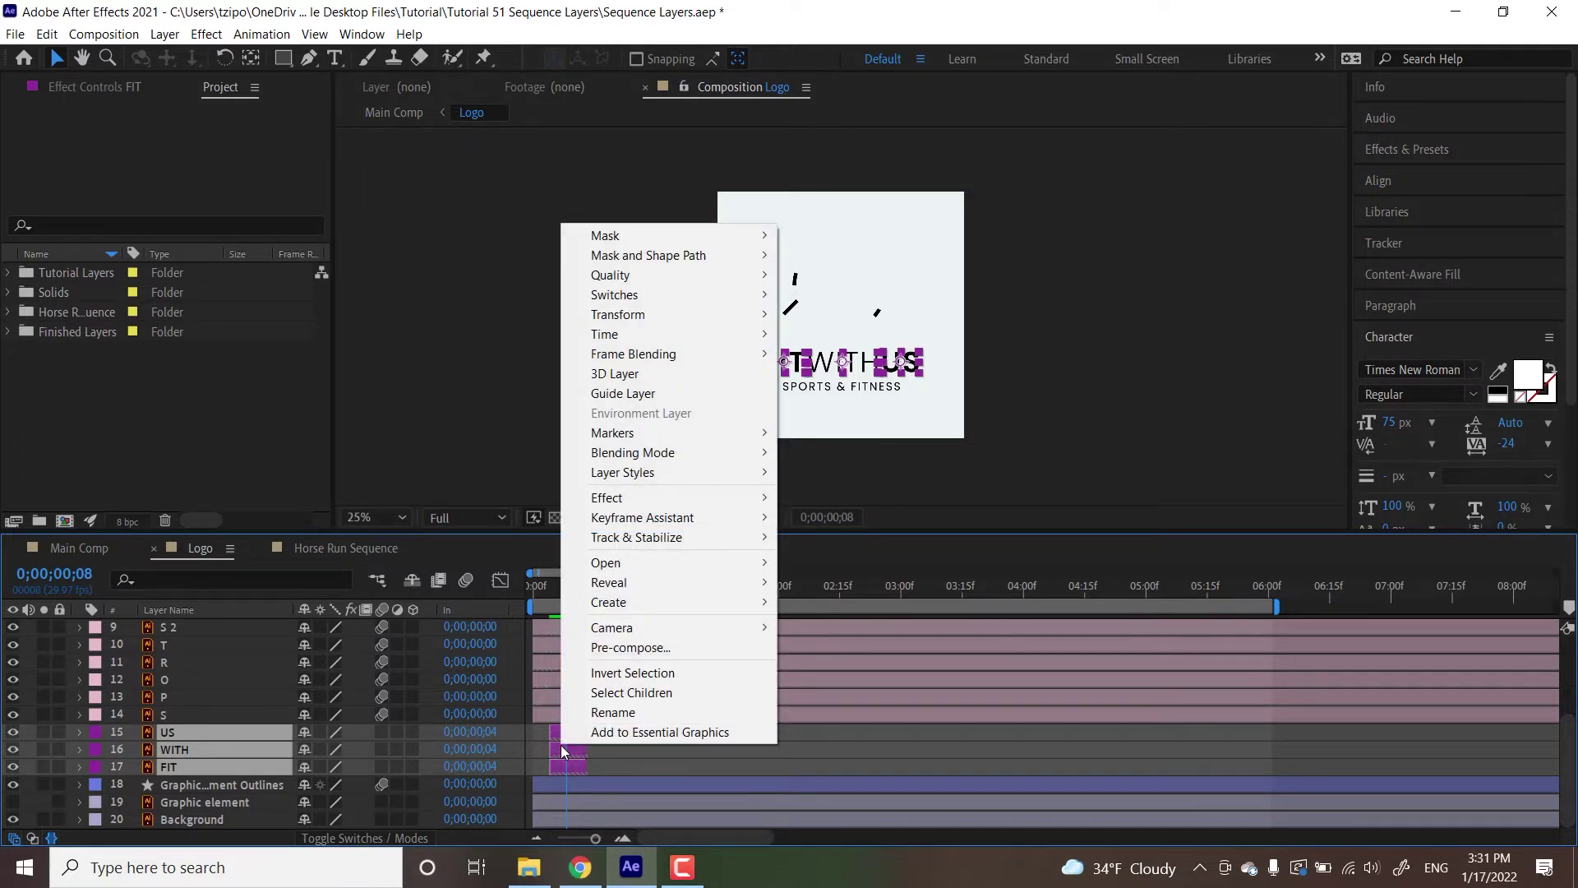
mouse_move(712, 524)
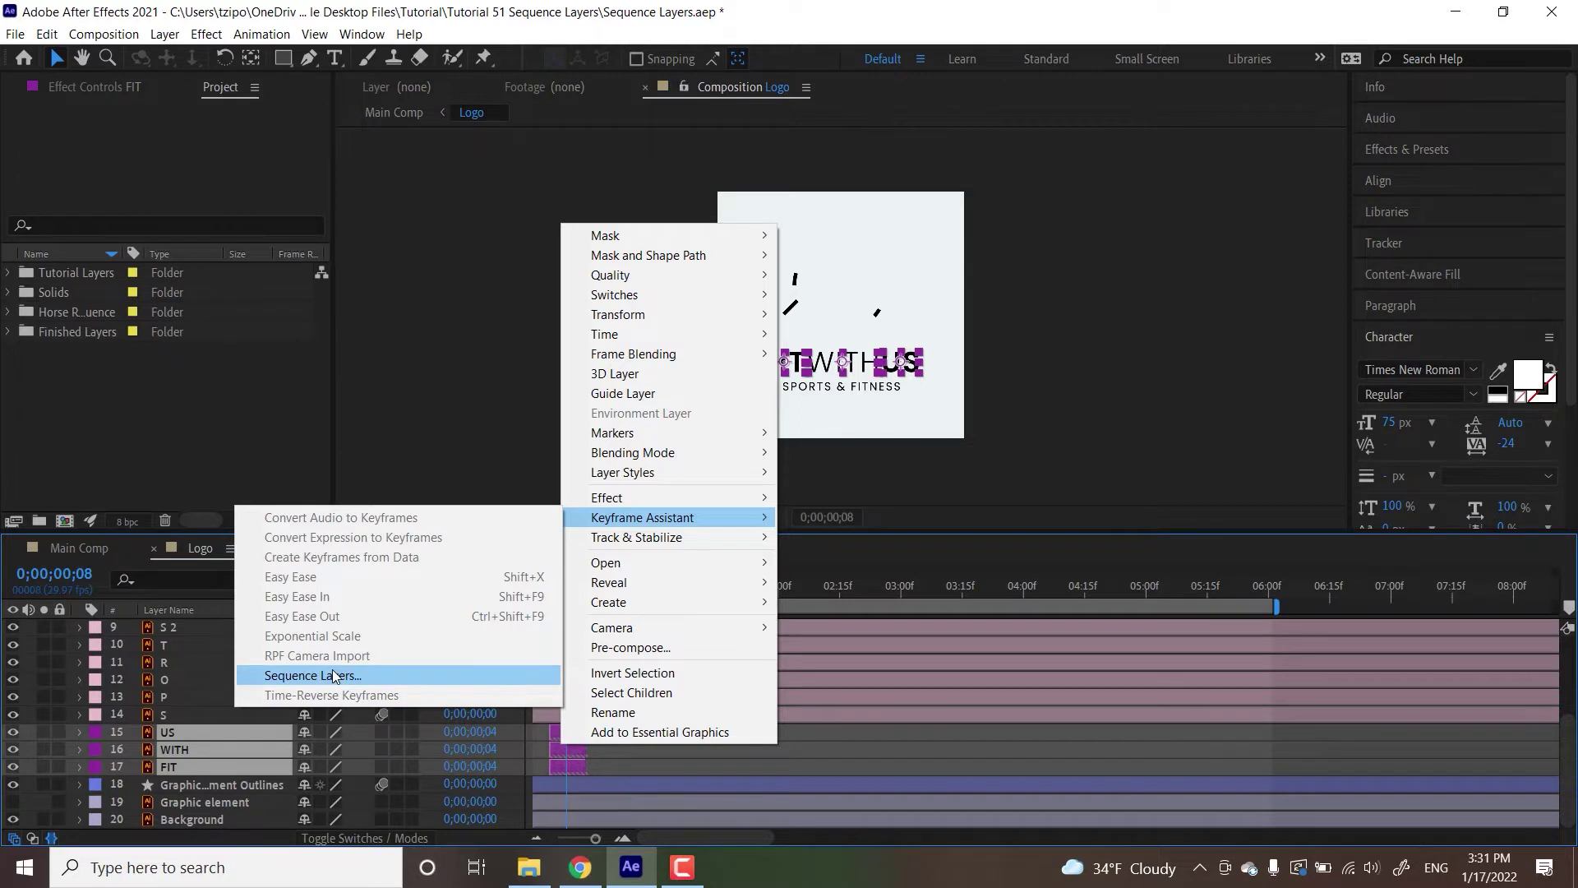
click(313, 676)
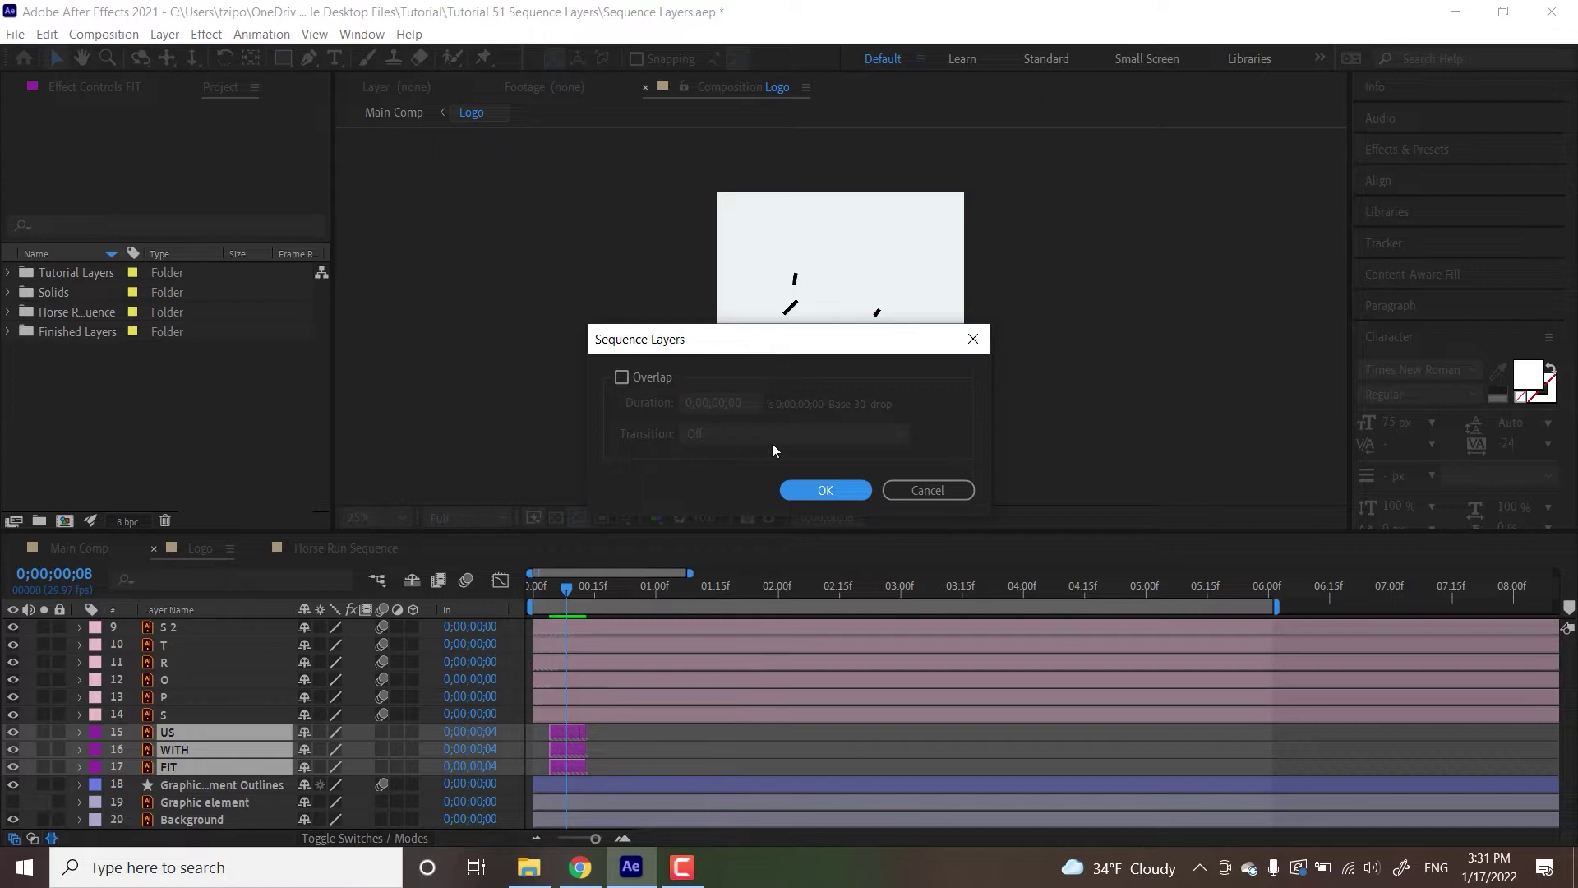
click(825, 489)
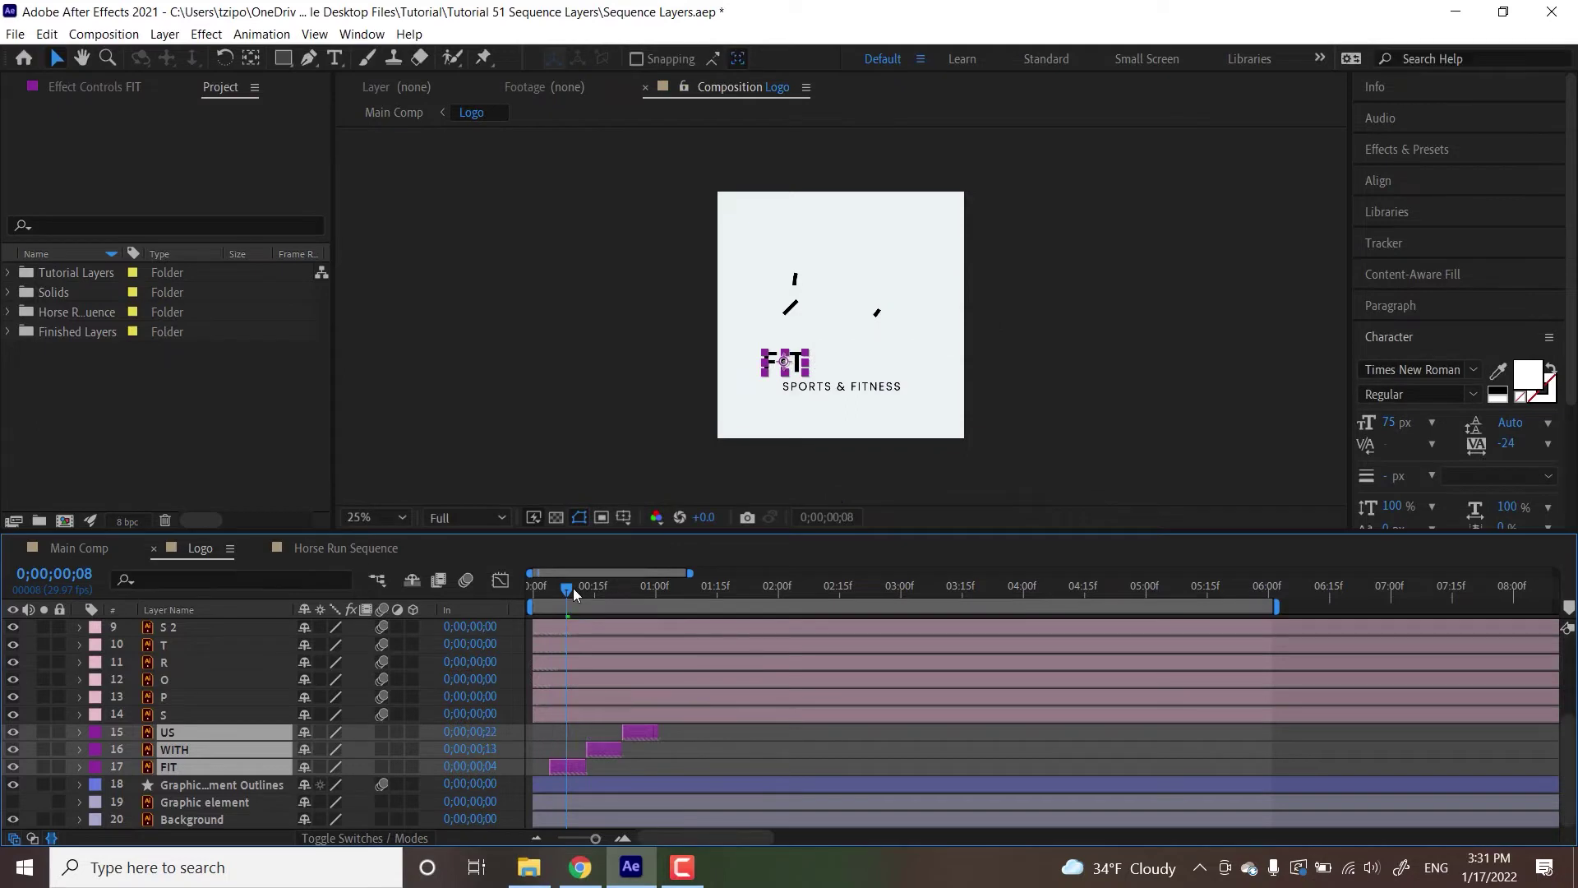
Preview and scrub the start to check FIT, WITH and US appearing in turn
drag(567, 588, 533, 590)
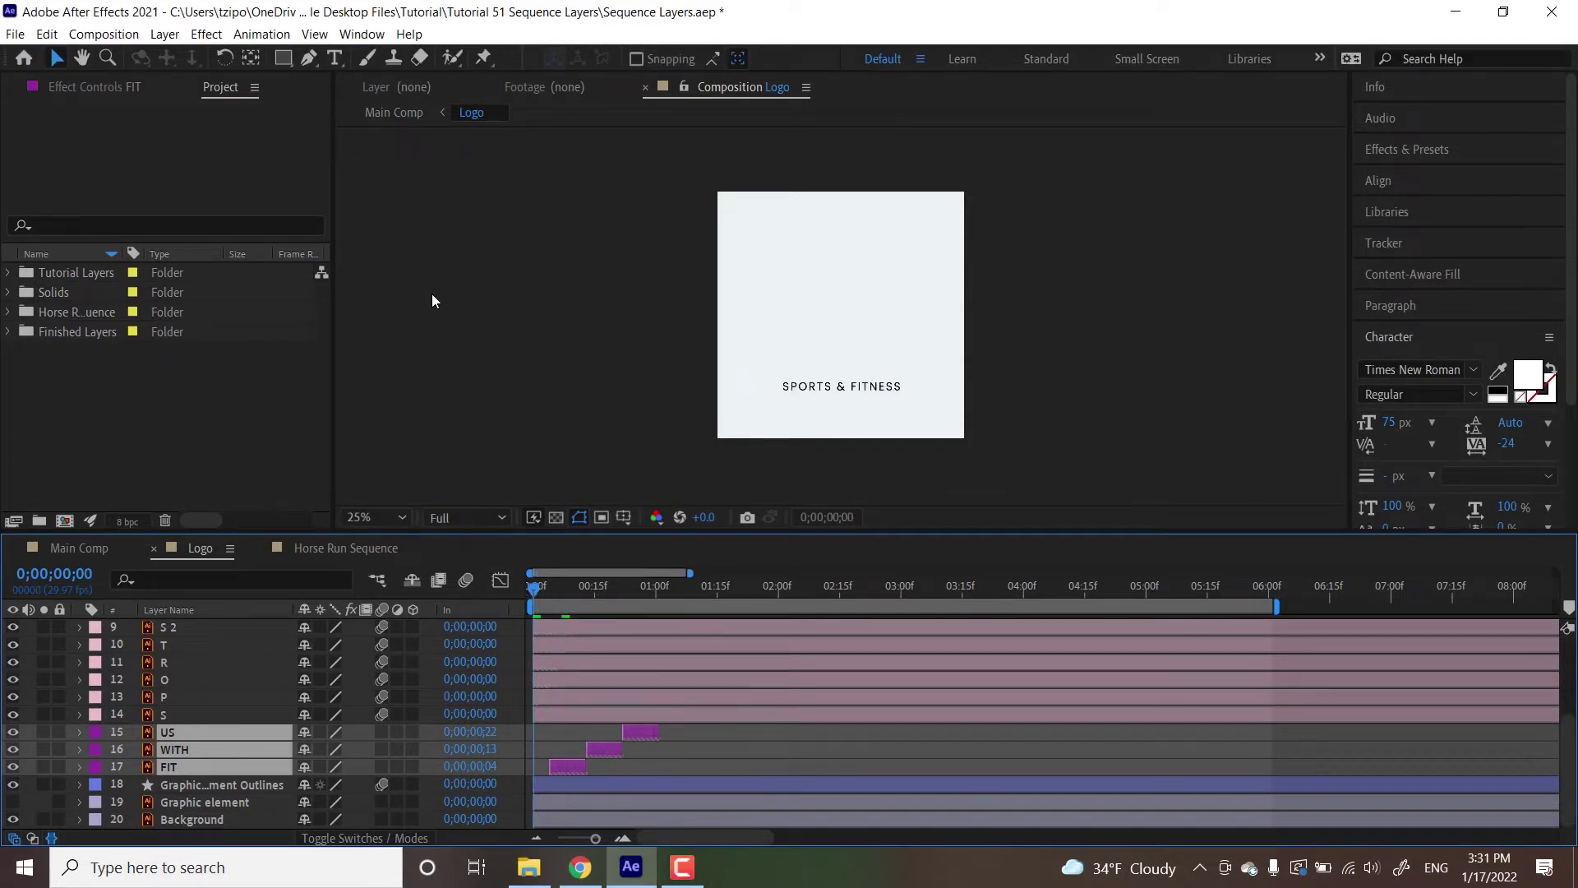
key(space)
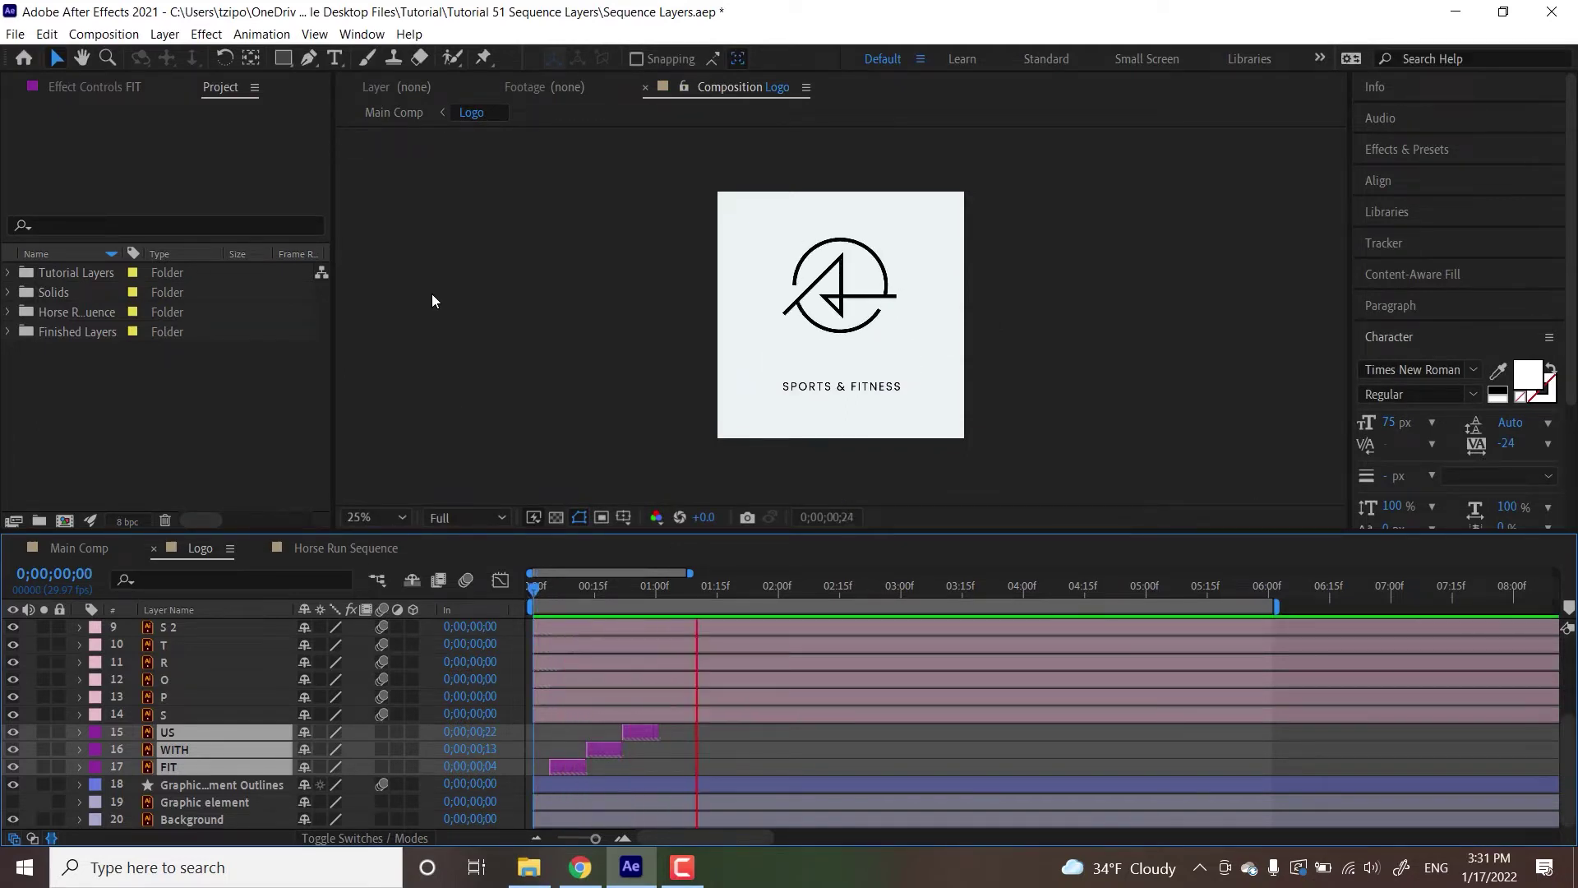
key(space)
drag(582, 590, 530, 623)
key(space)
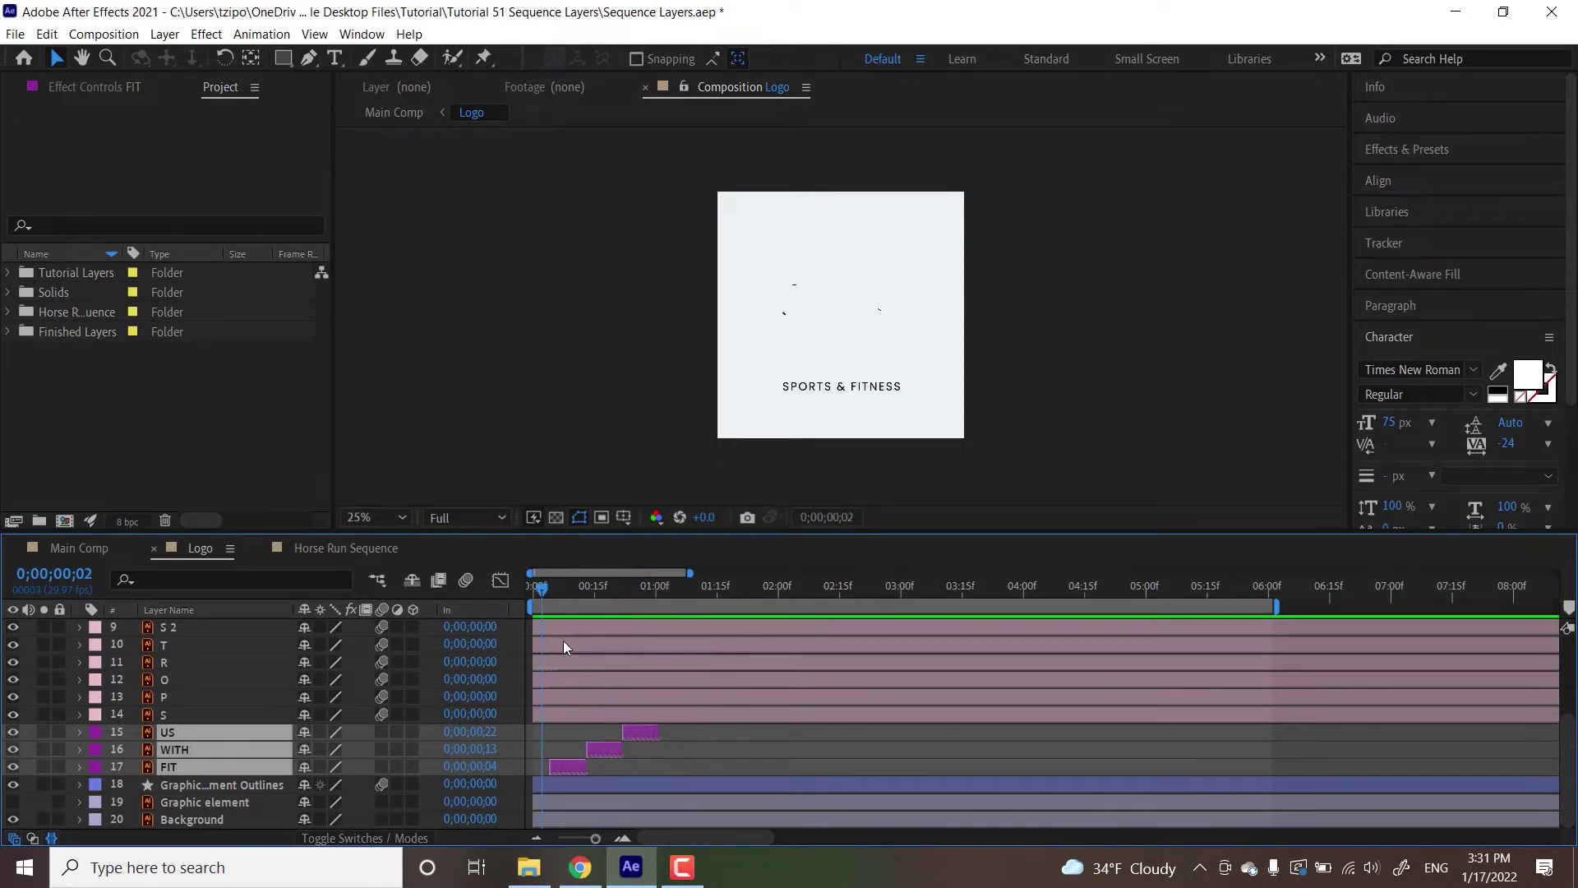
drag(546, 639, 585, 654)
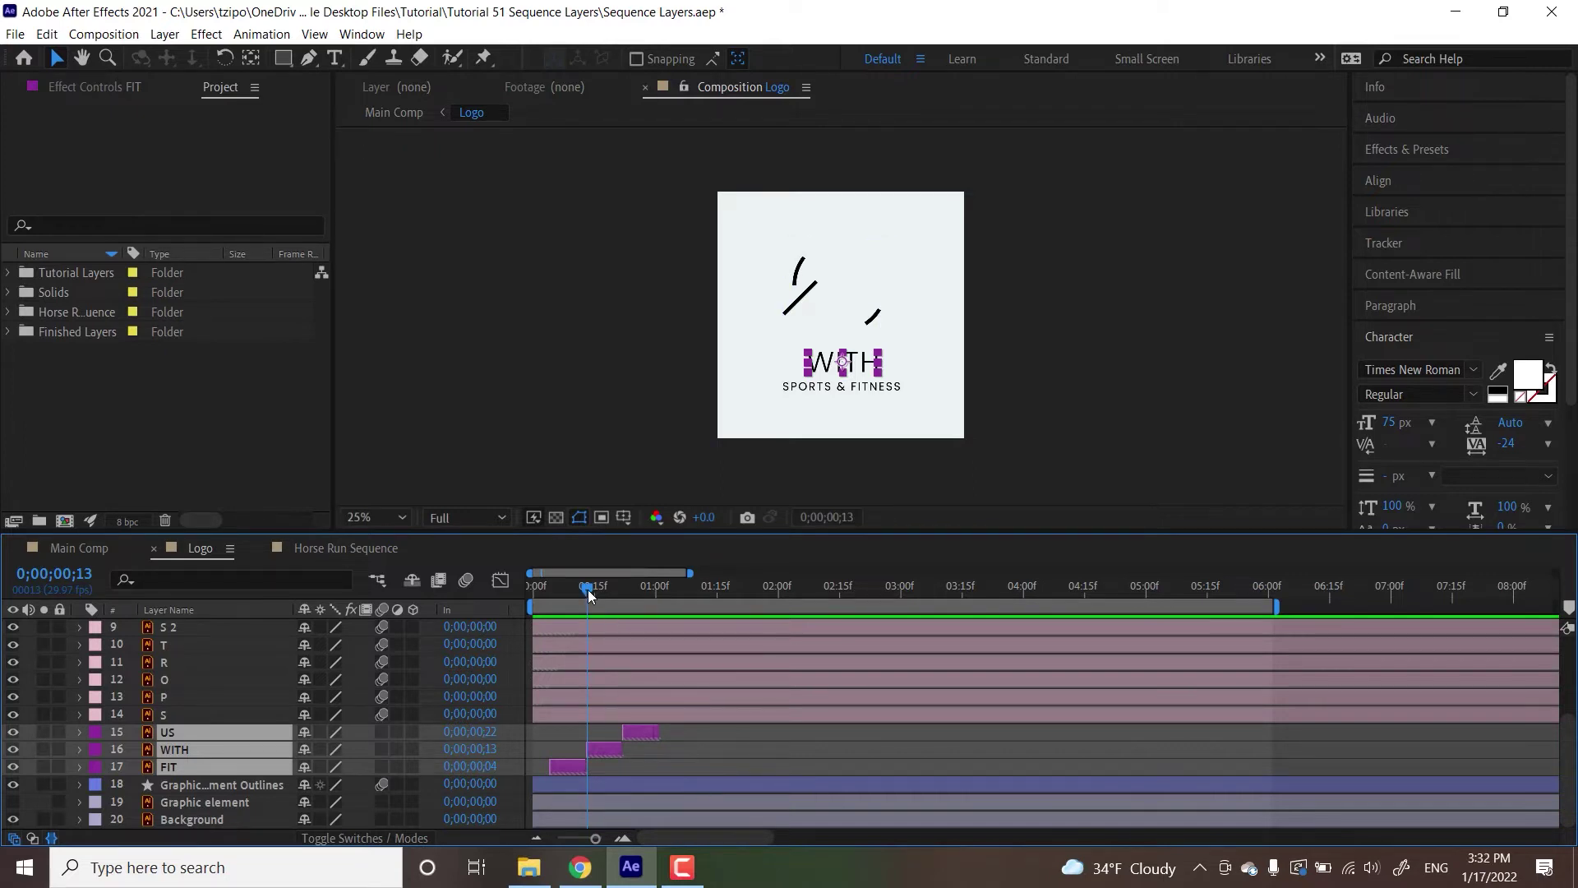
Set the current time to 0;00;06;03
drag(588, 589, 720, 600)
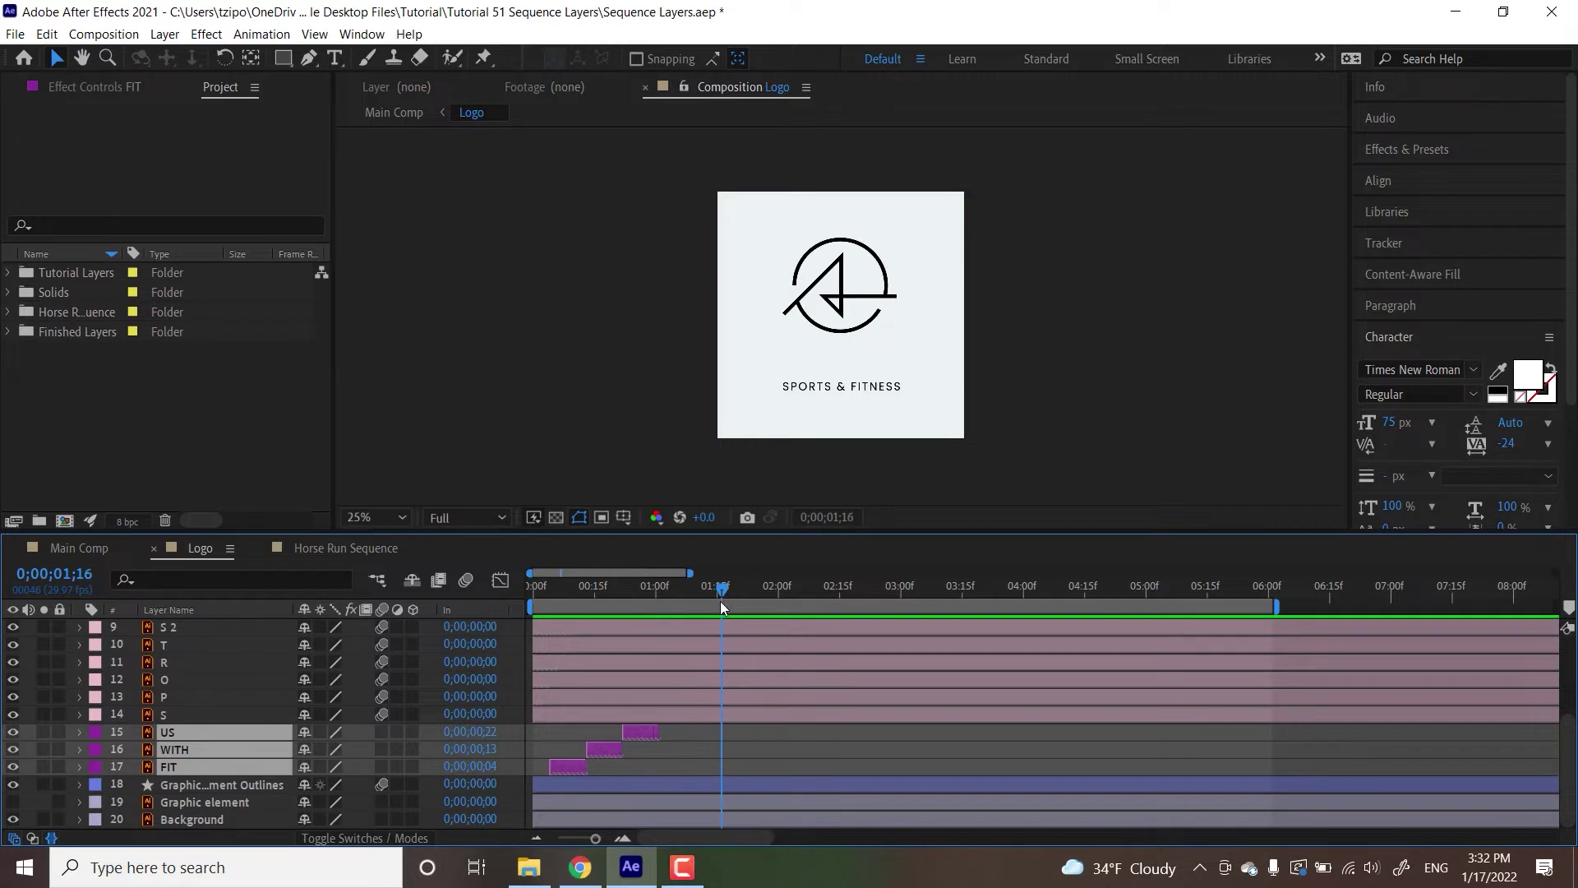
click(709, 590)
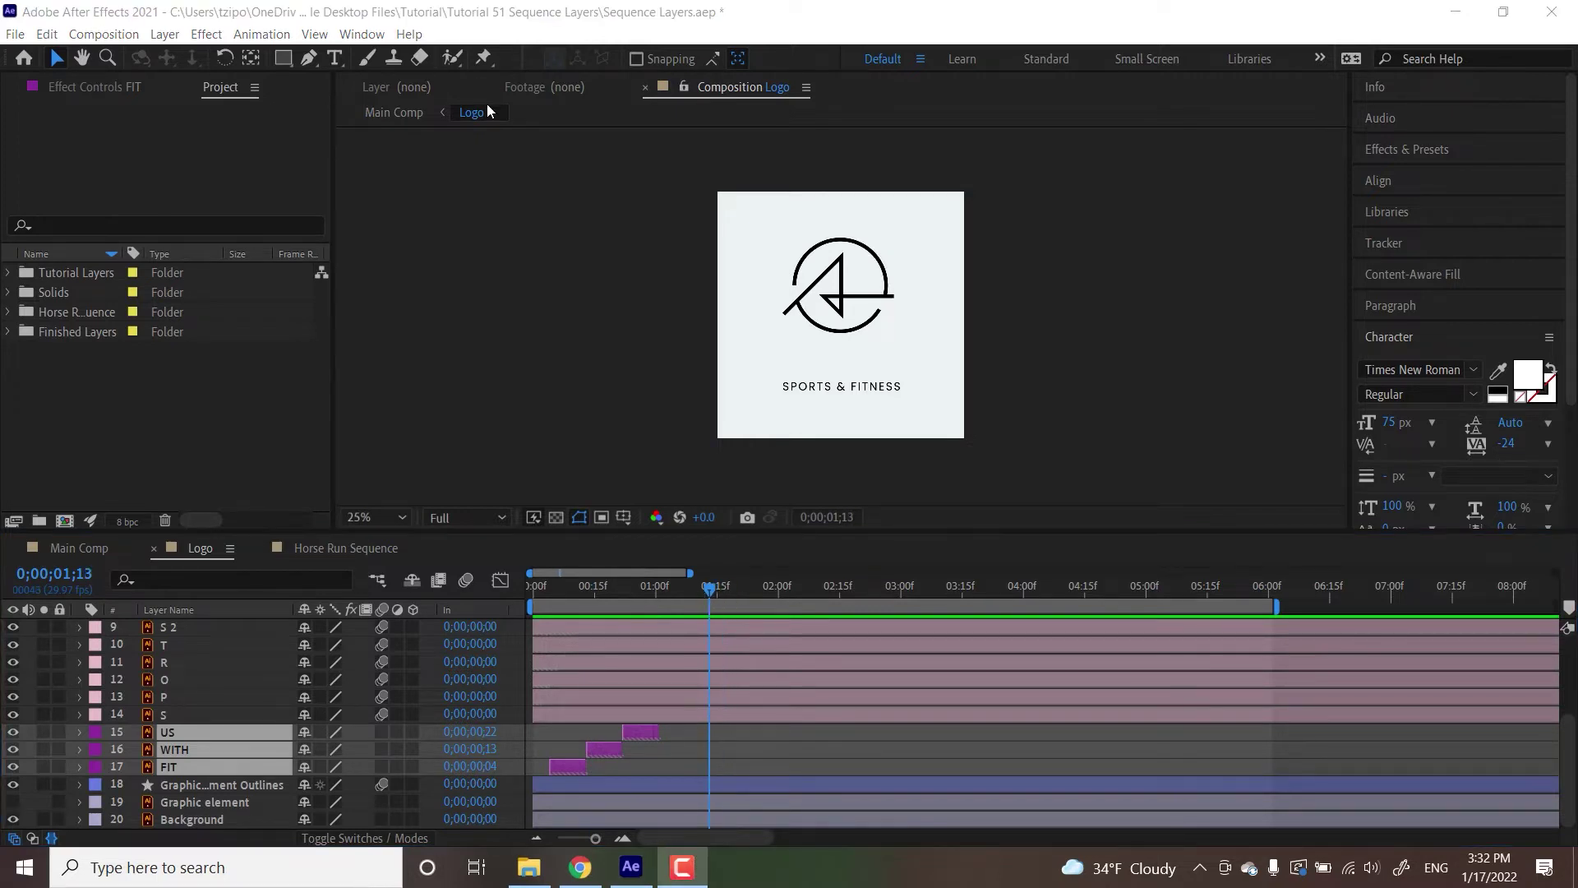
drag(711, 593, 1280, 609)
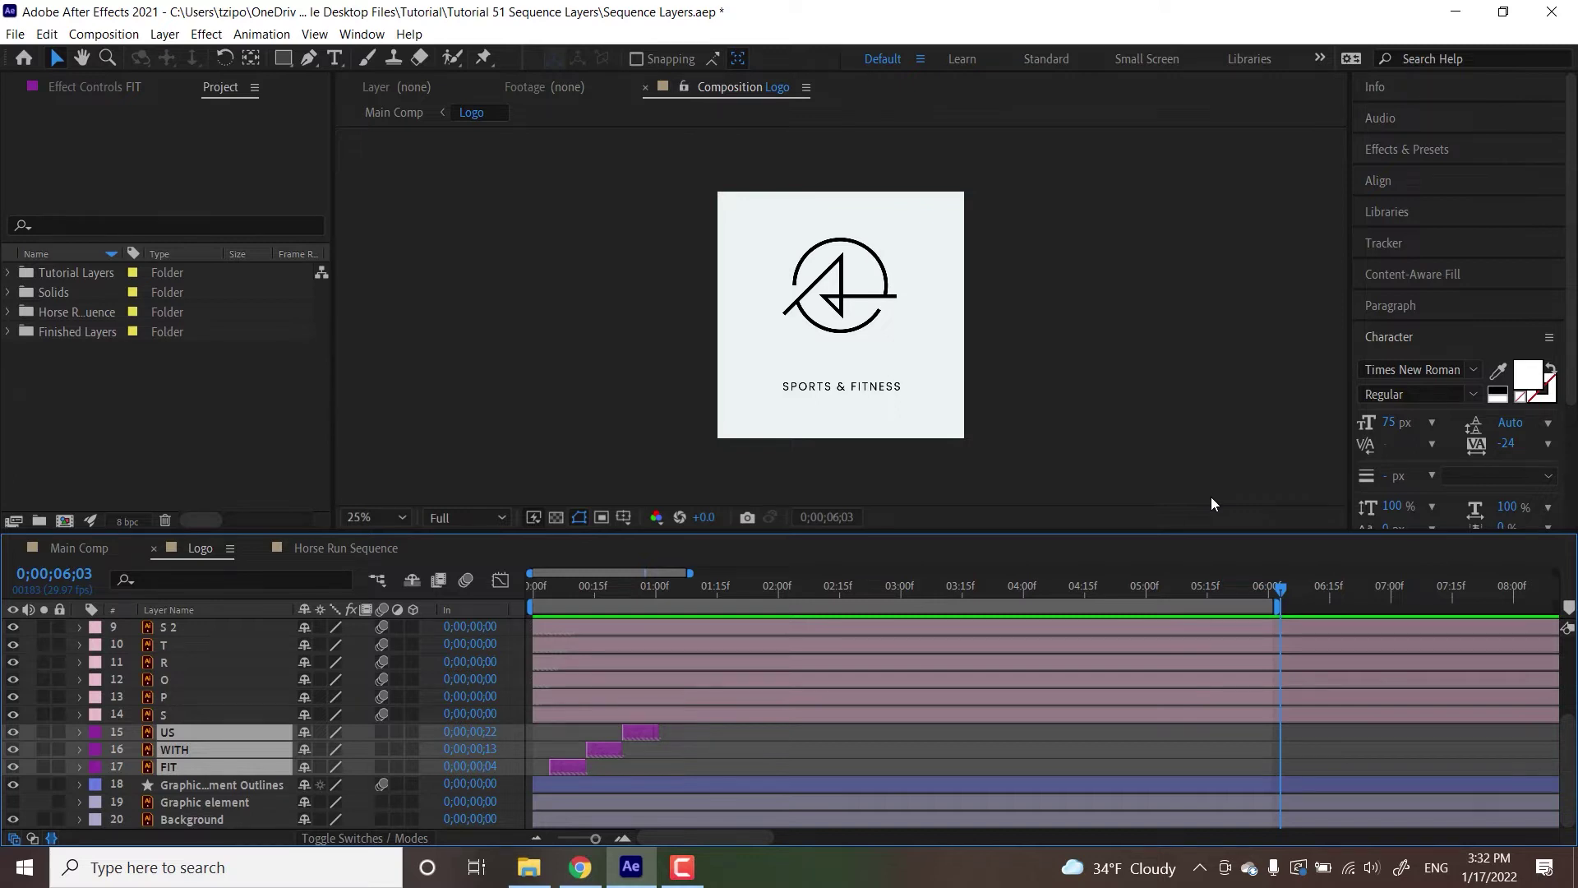
Extend FIT, WITH and US to 0;00;06;03 and preview the full FITWITHUS build
key(alt+])
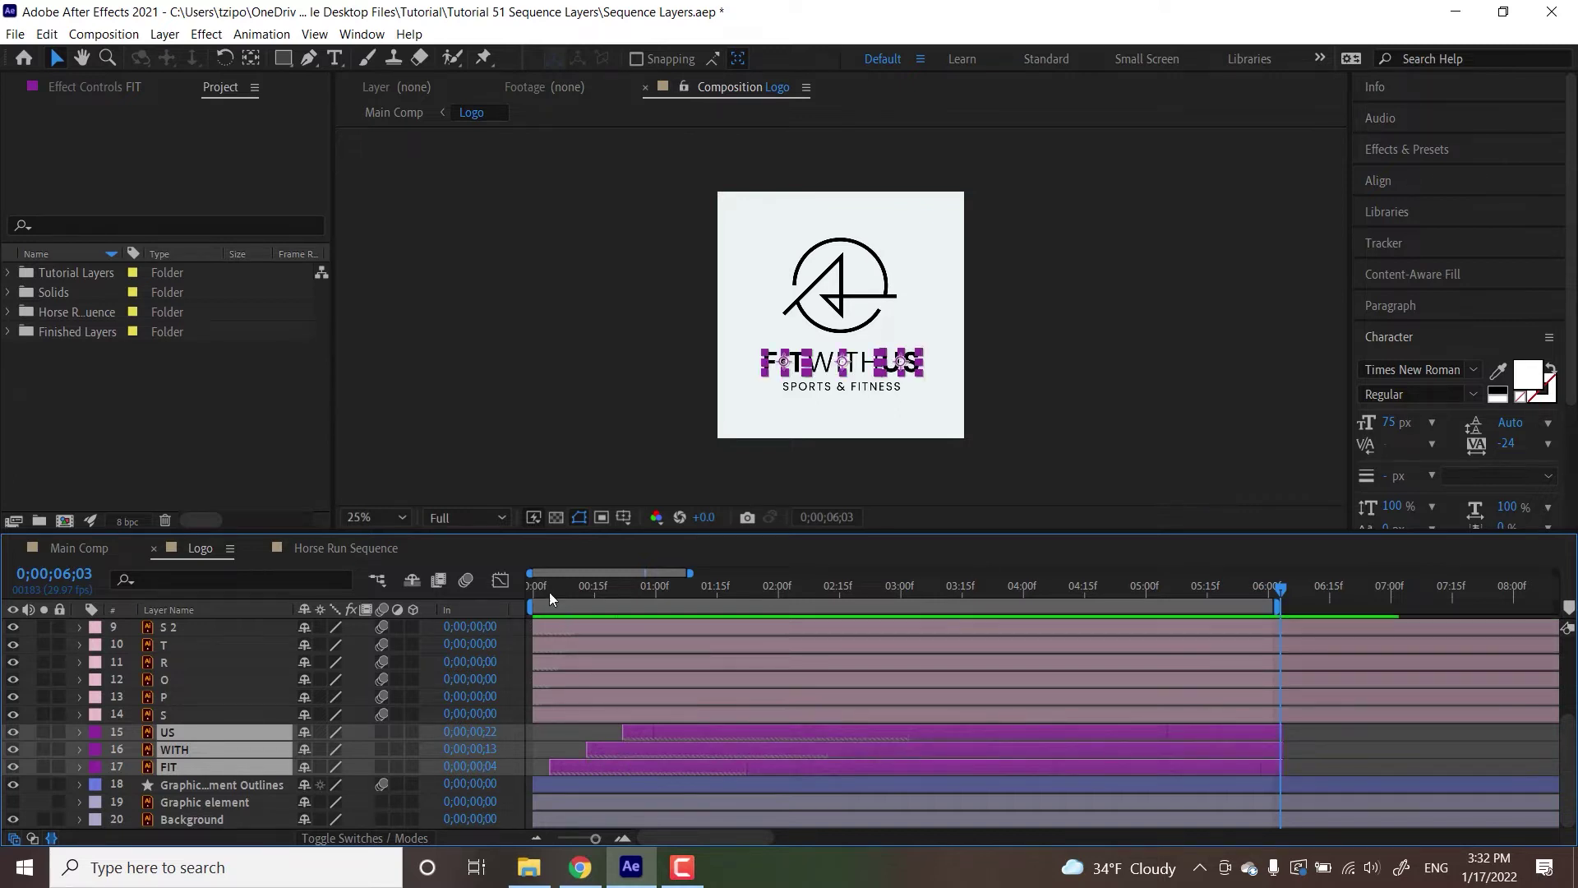
click(549, 590)
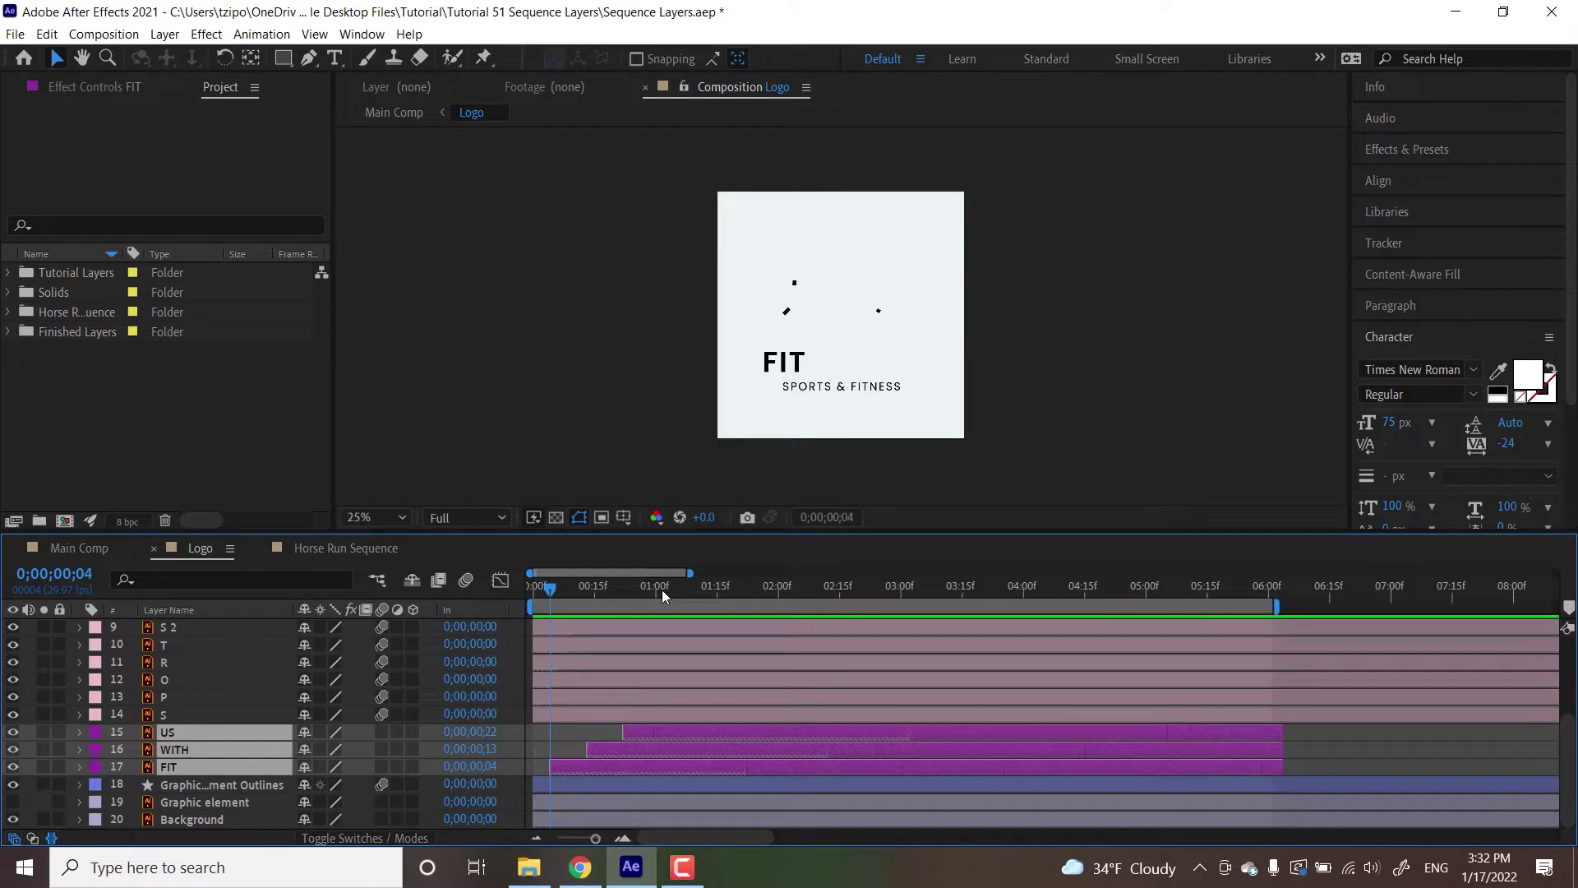
key(space)
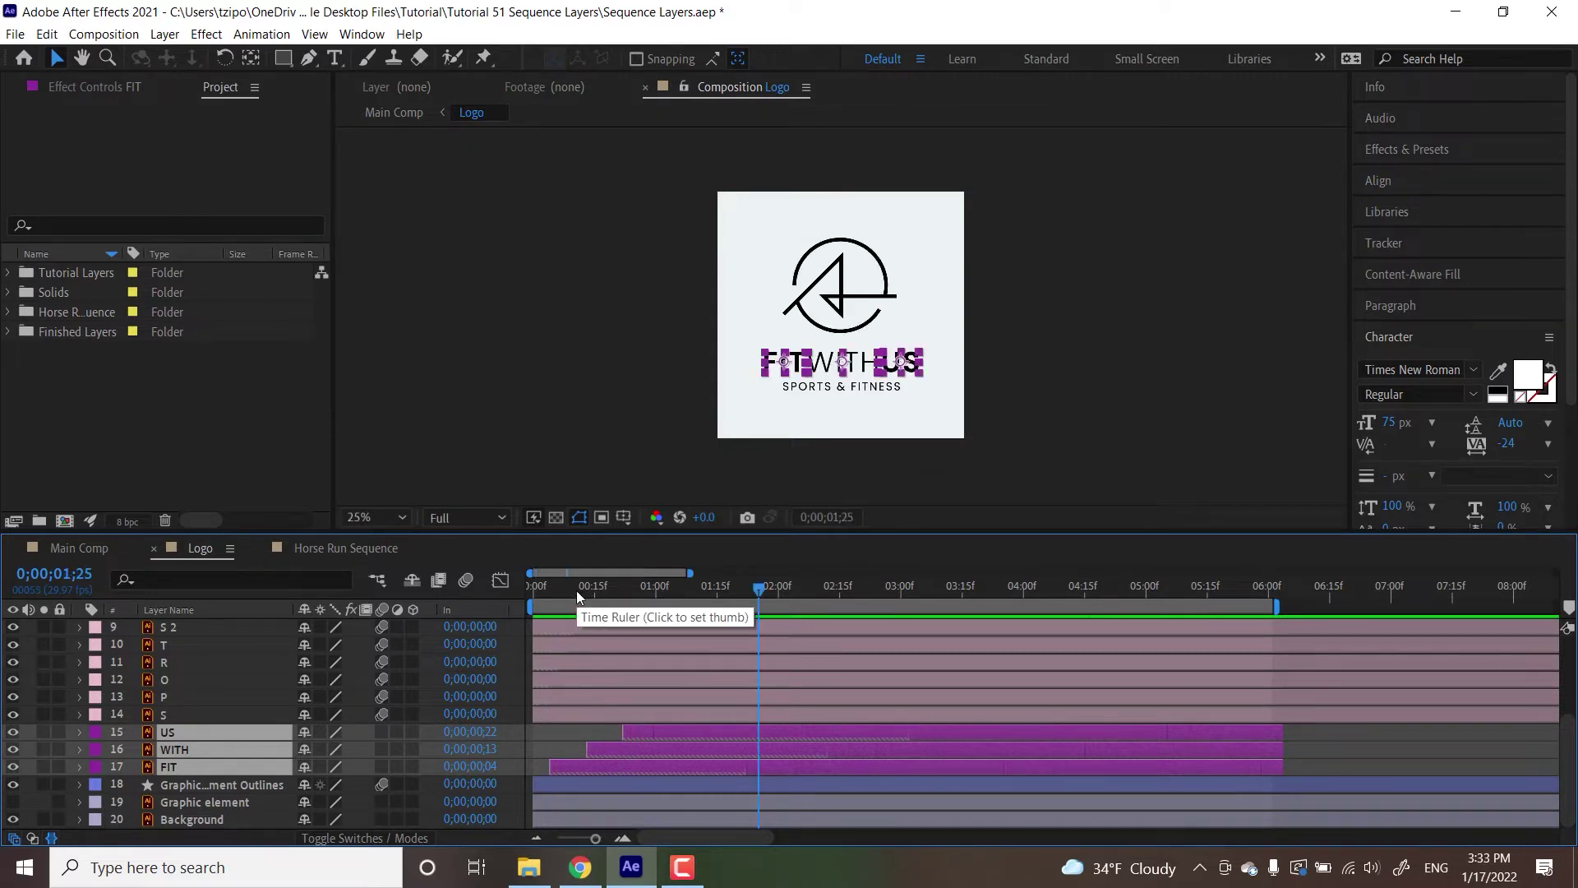
click(467, 421)
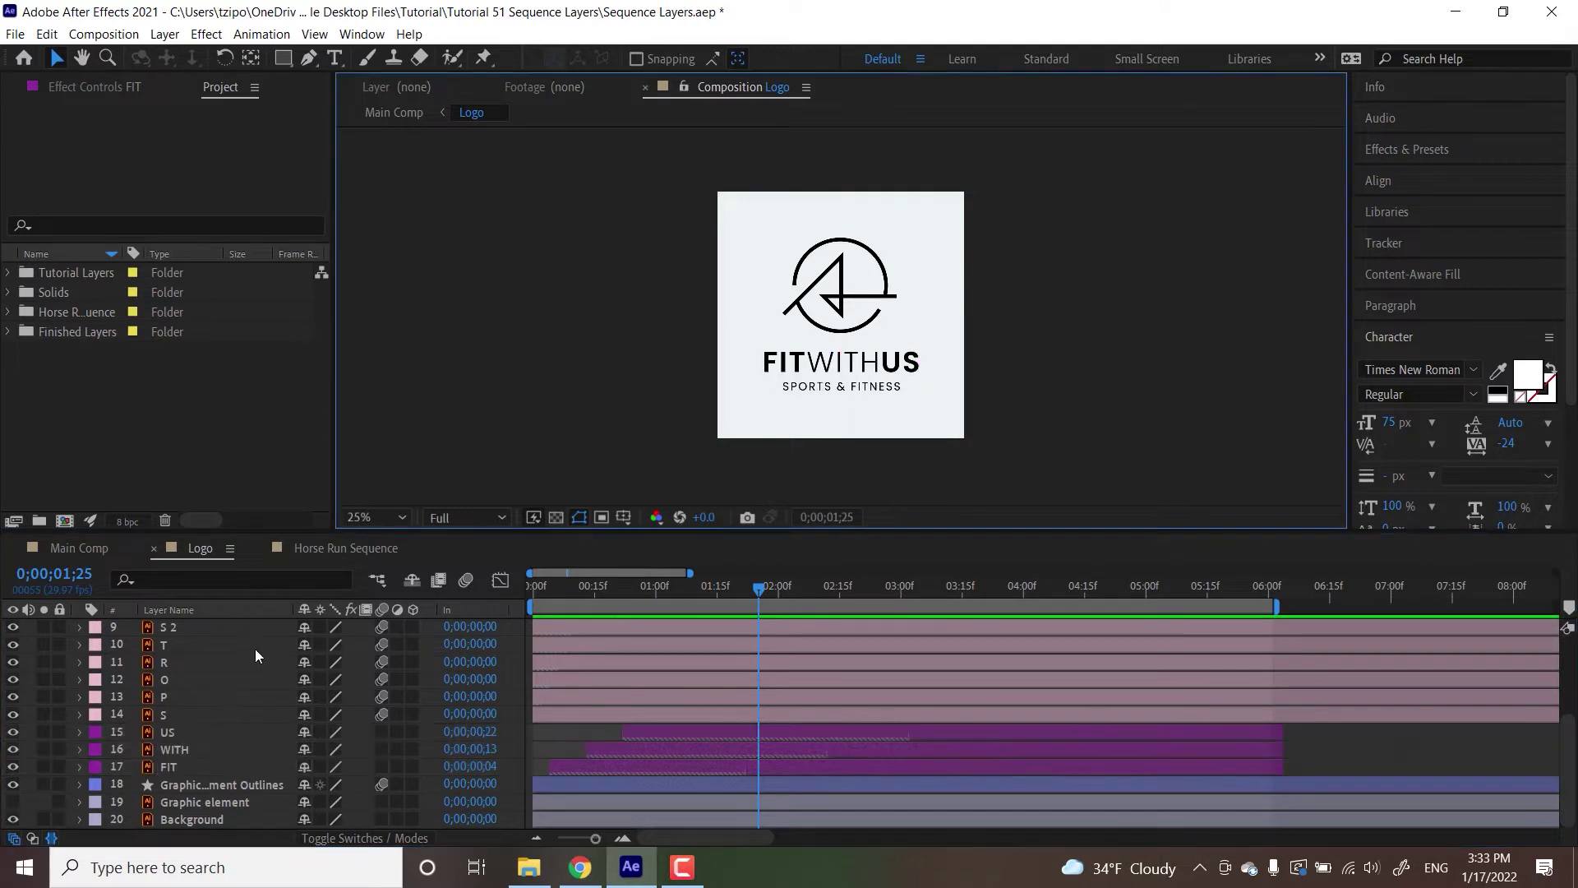
click(176, 733)
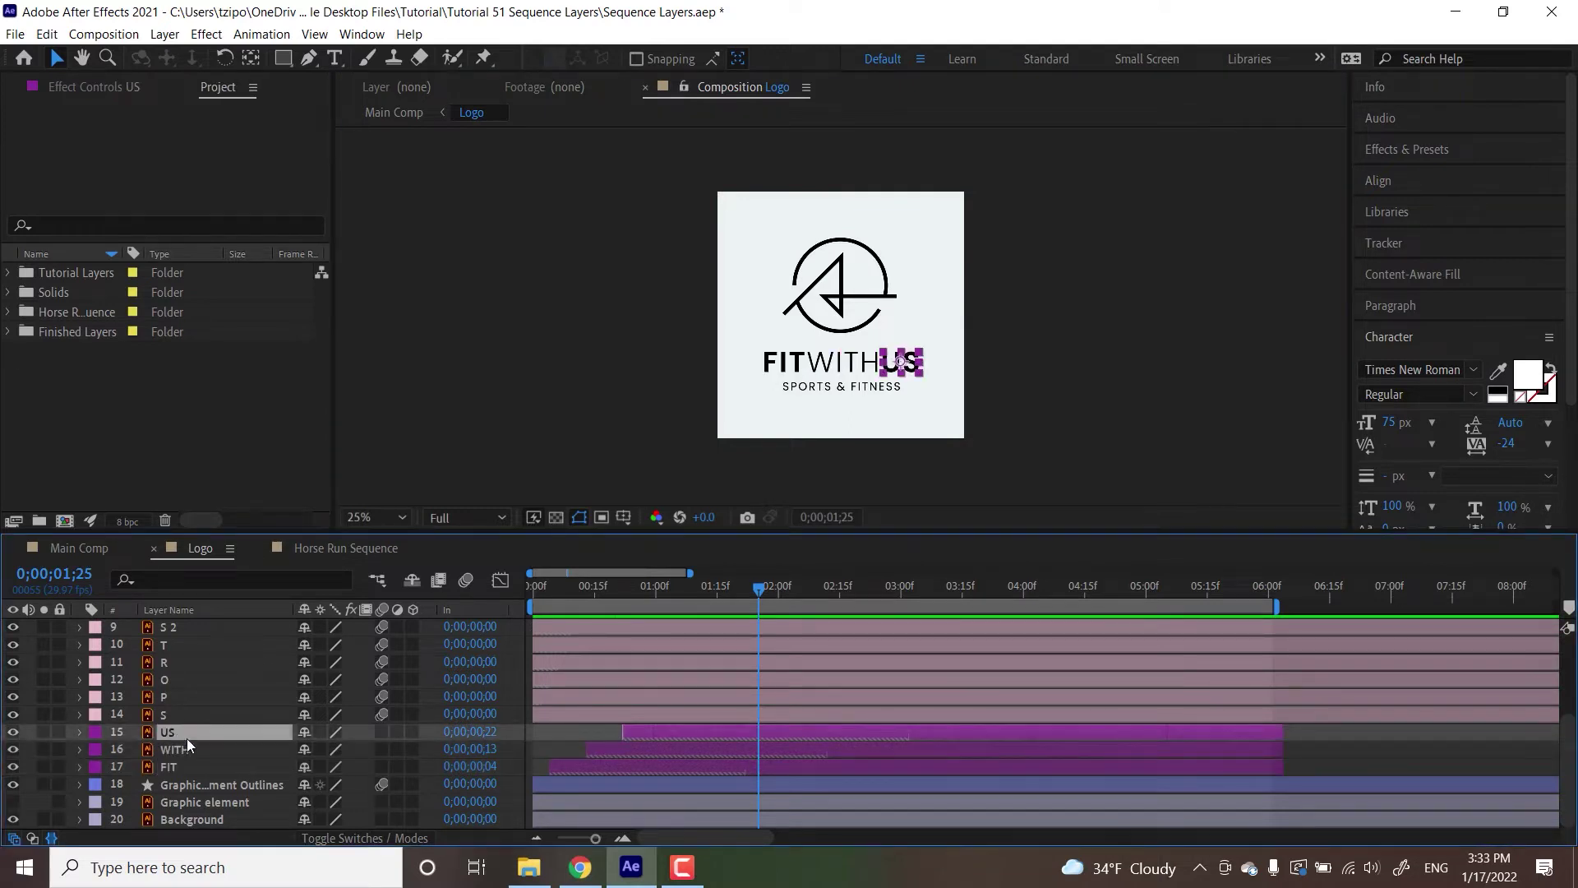
ctrl+click(182, 750)
ctrl+click(171, 767)
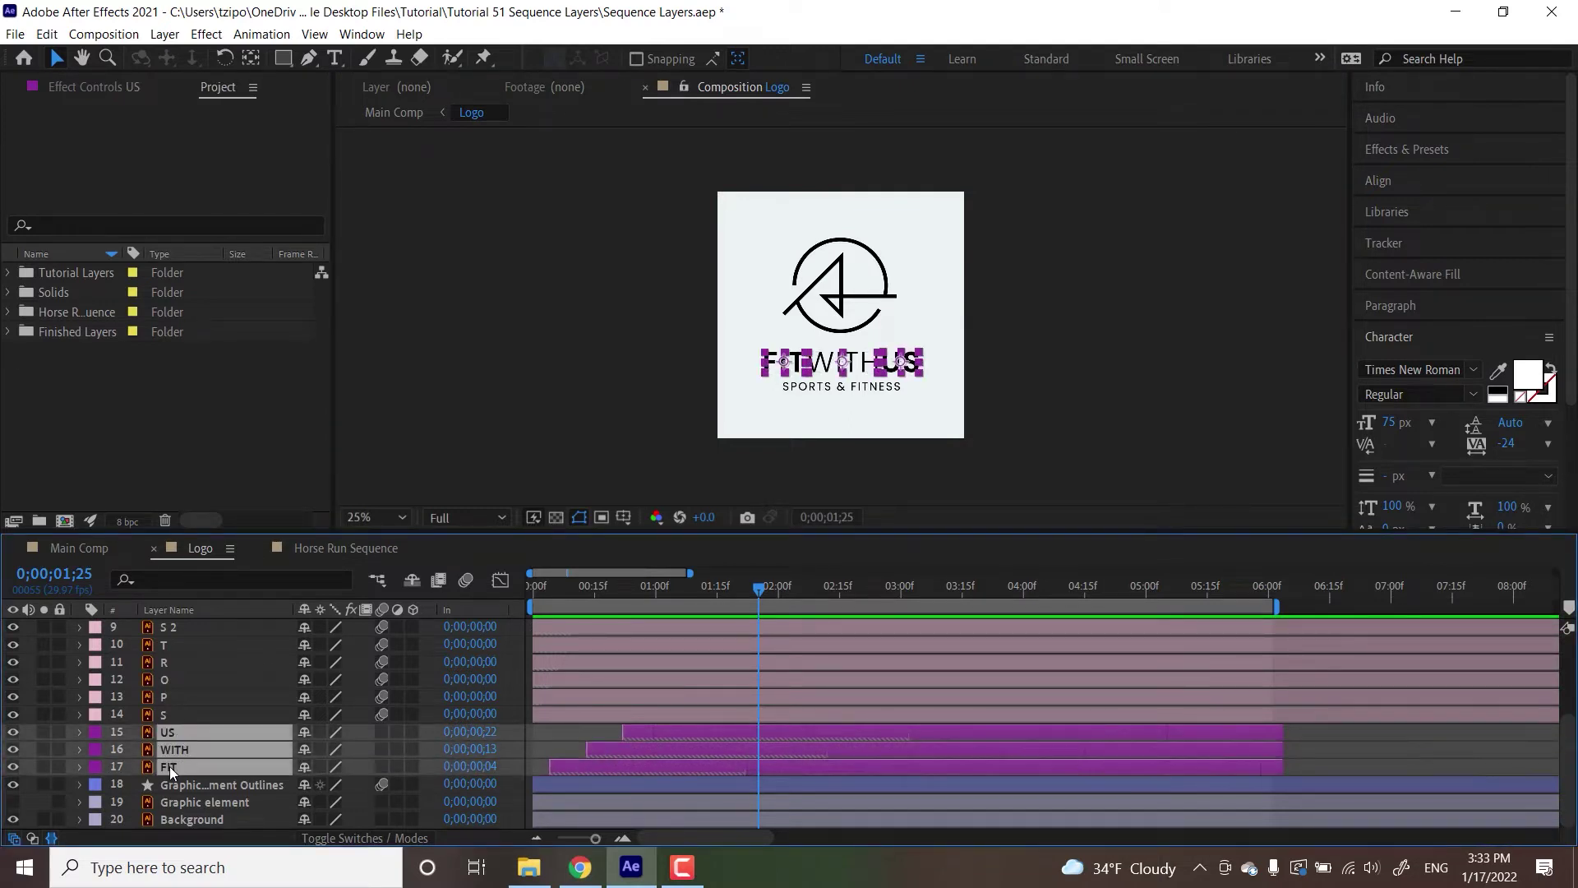
right_click(196, 748)
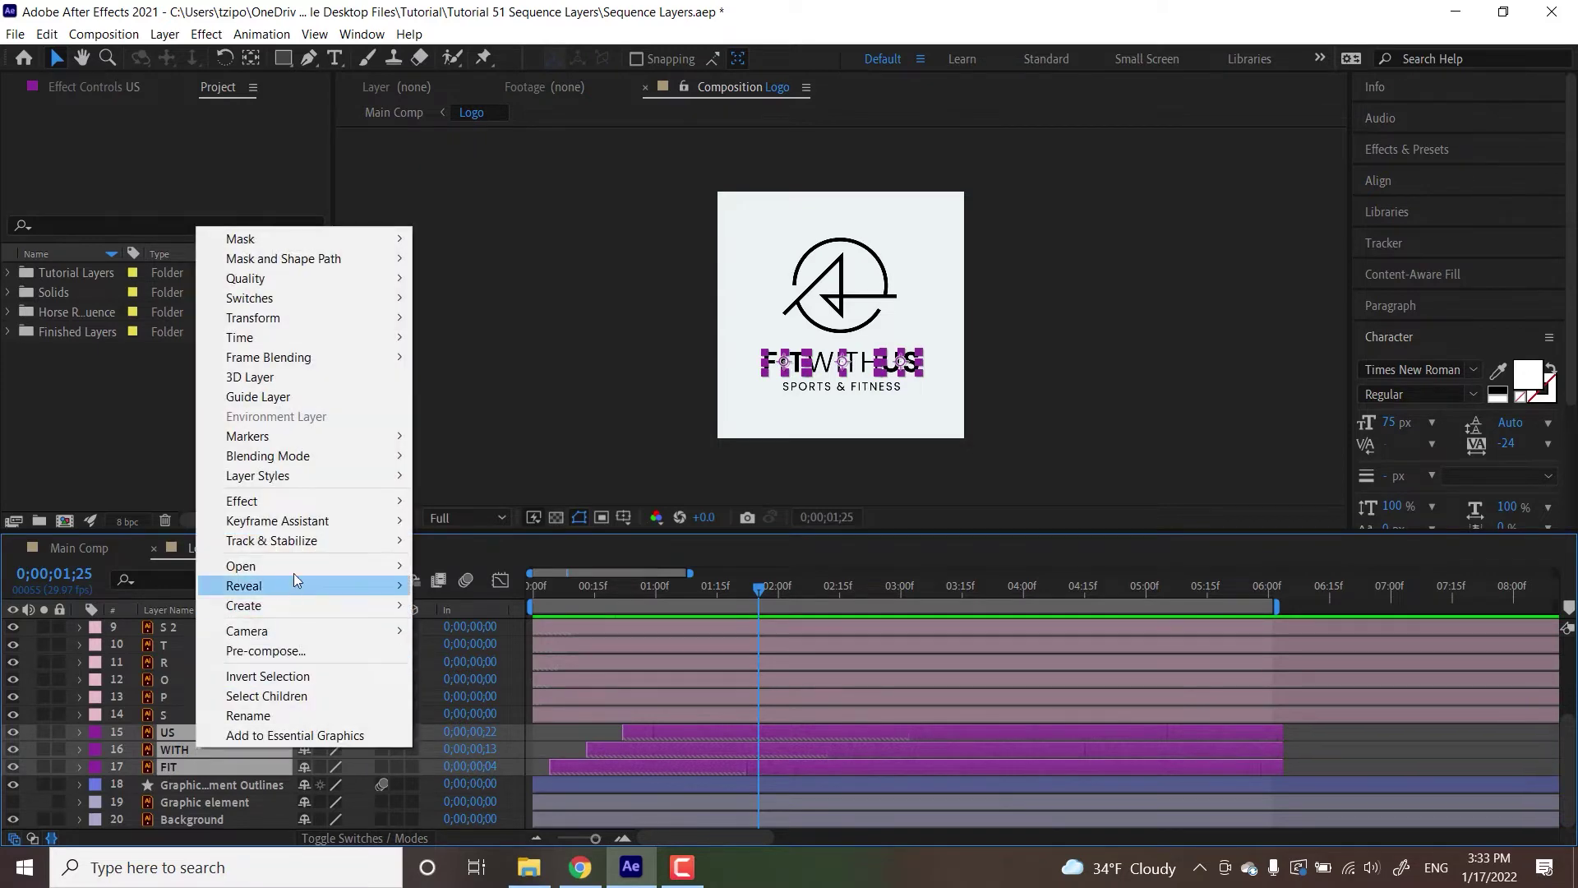
mouse_move(284, 520)
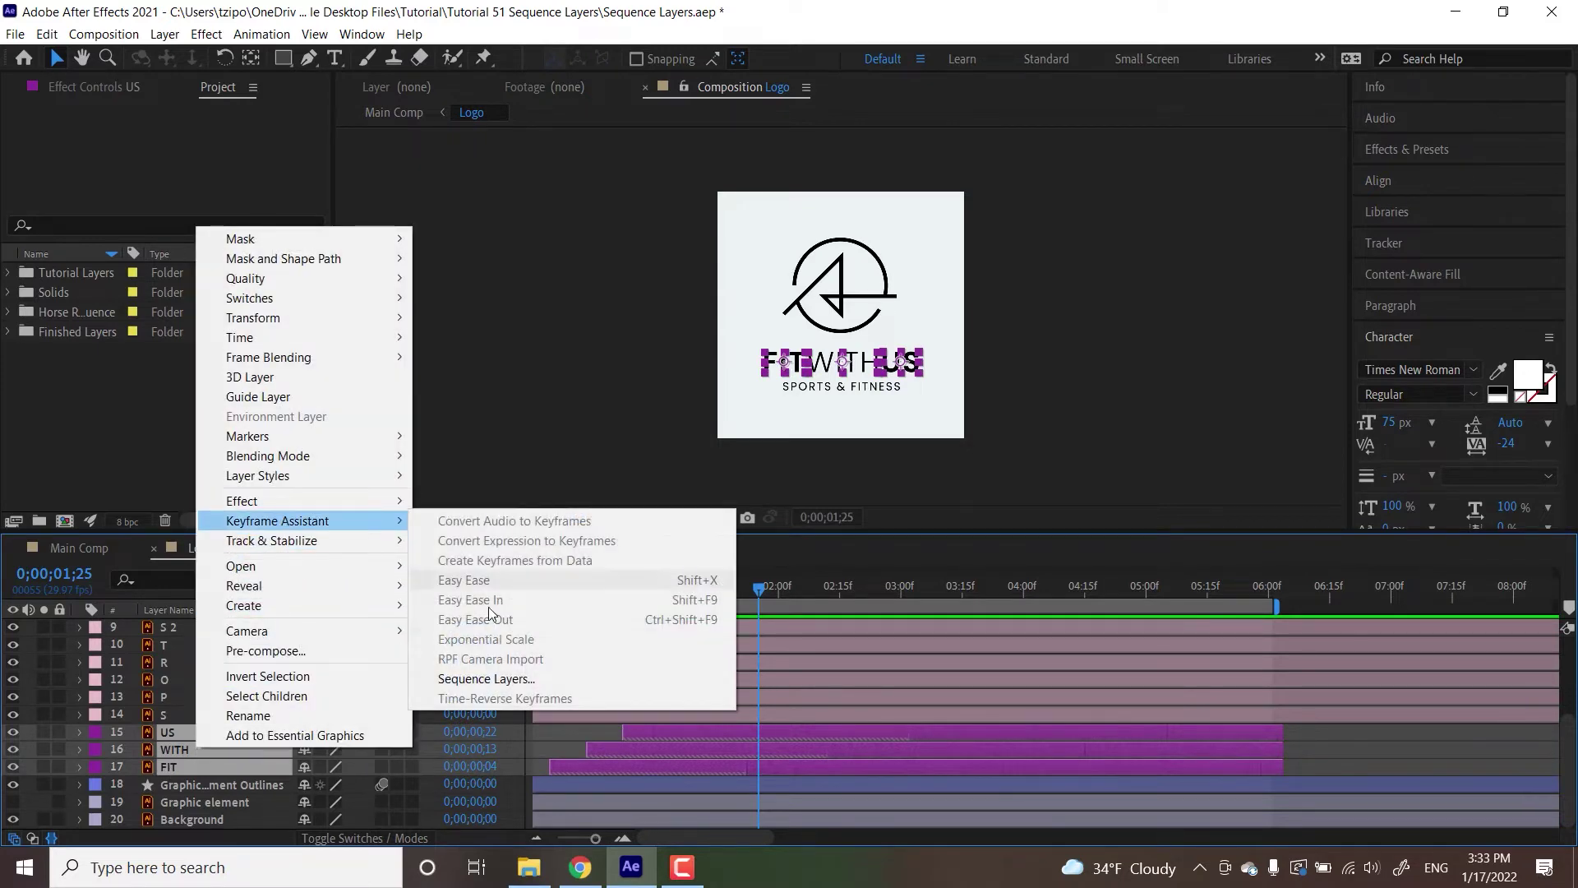
click(477, 681)
click(825, 490)
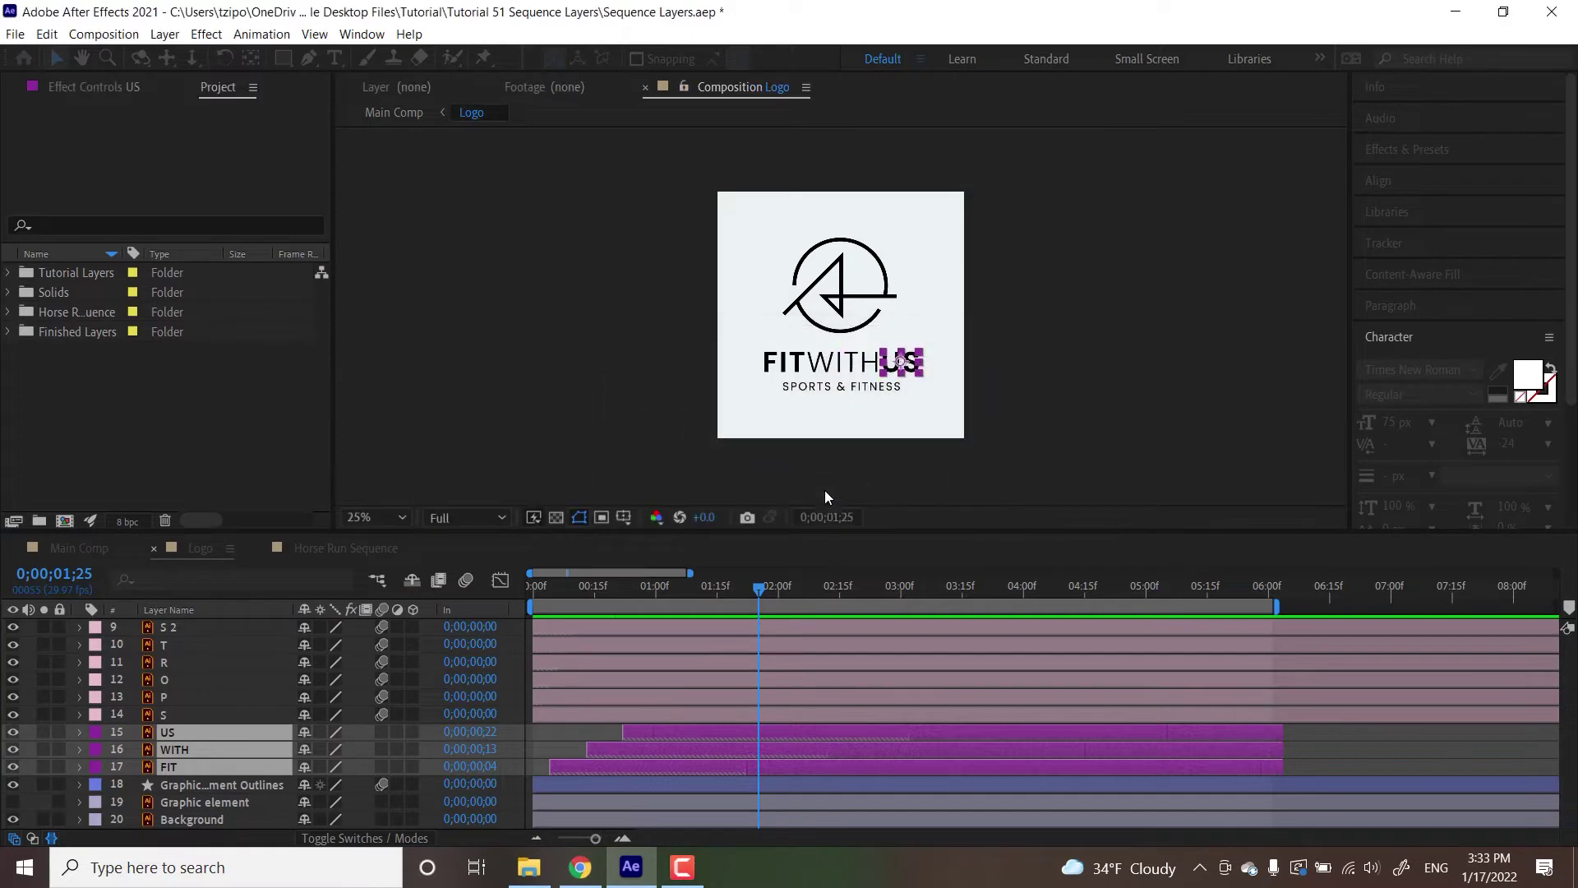
click(540, 588)
drag(540, 589, 812, 608)
drag(1151, 585, 1557, 587)
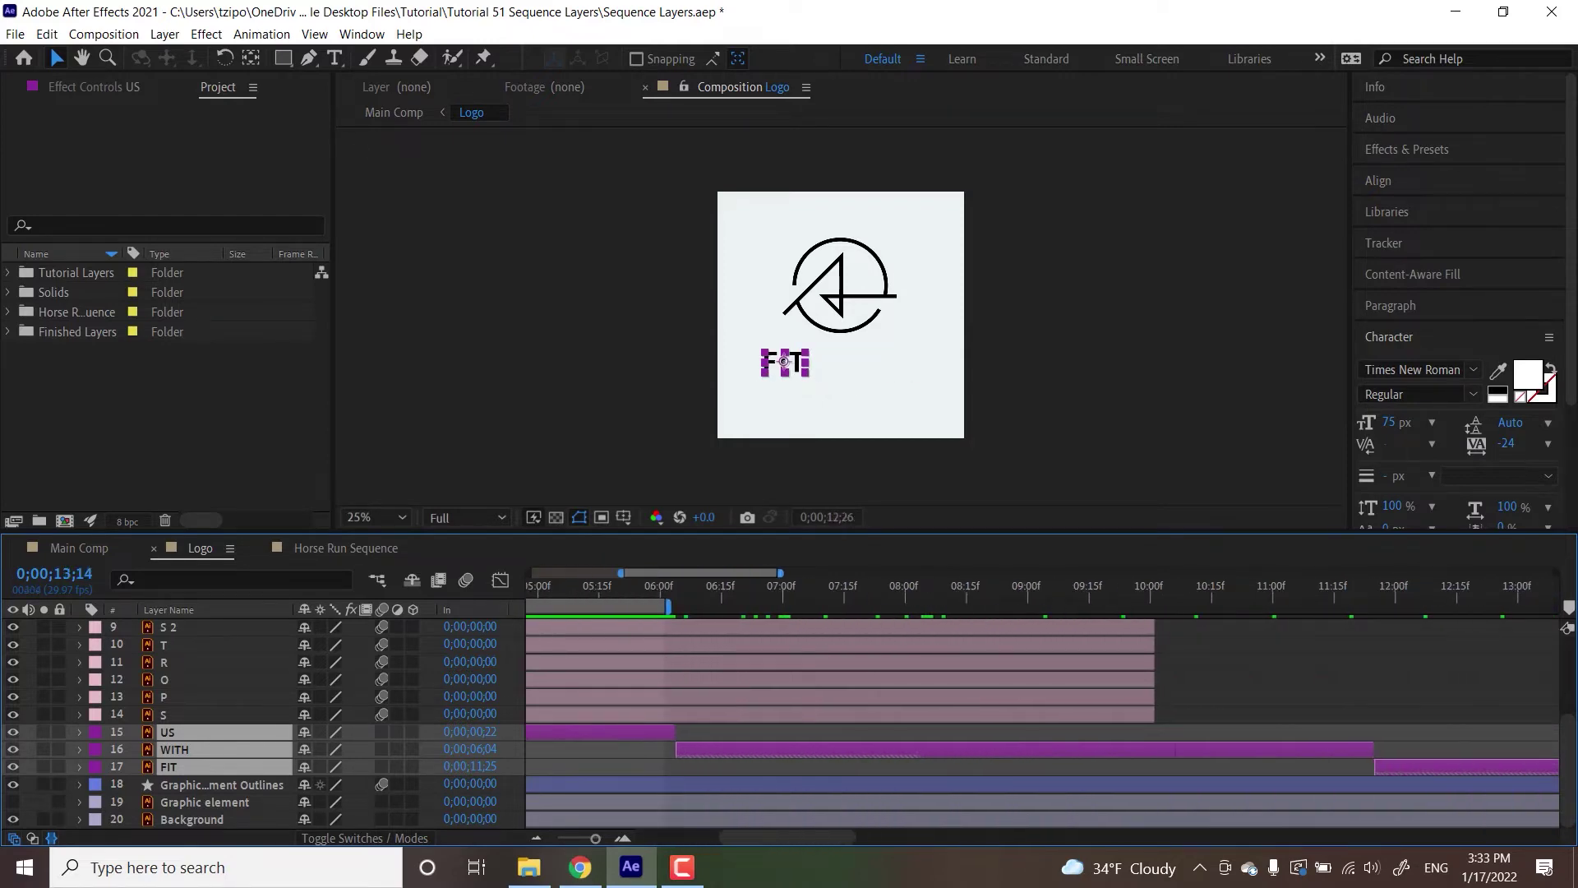
key(ctrl+z)
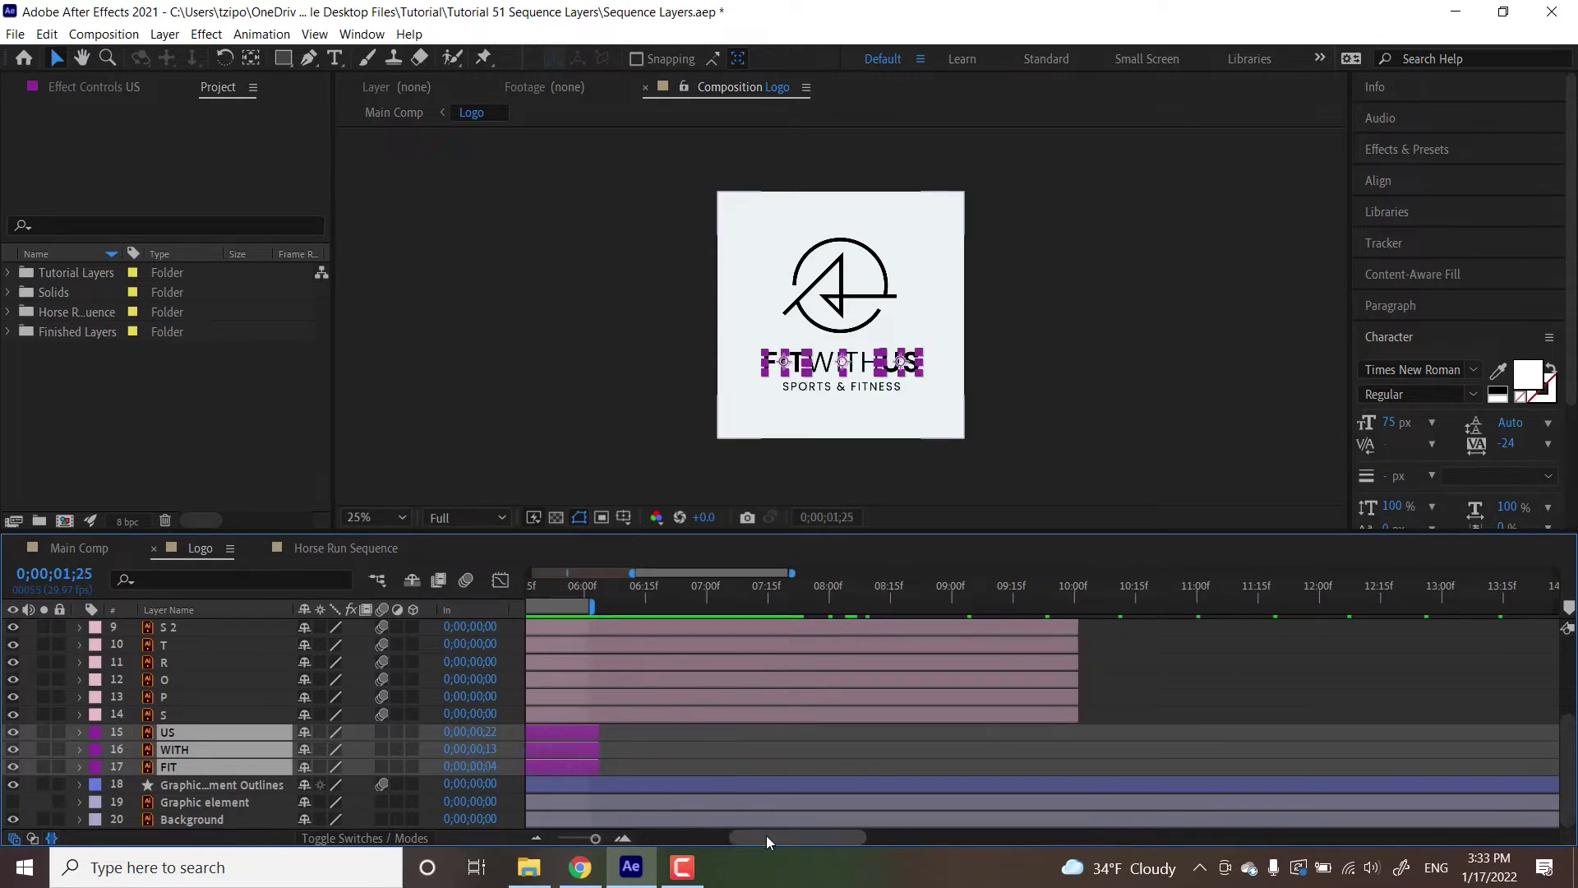
drag(766, 835, 483, 820)
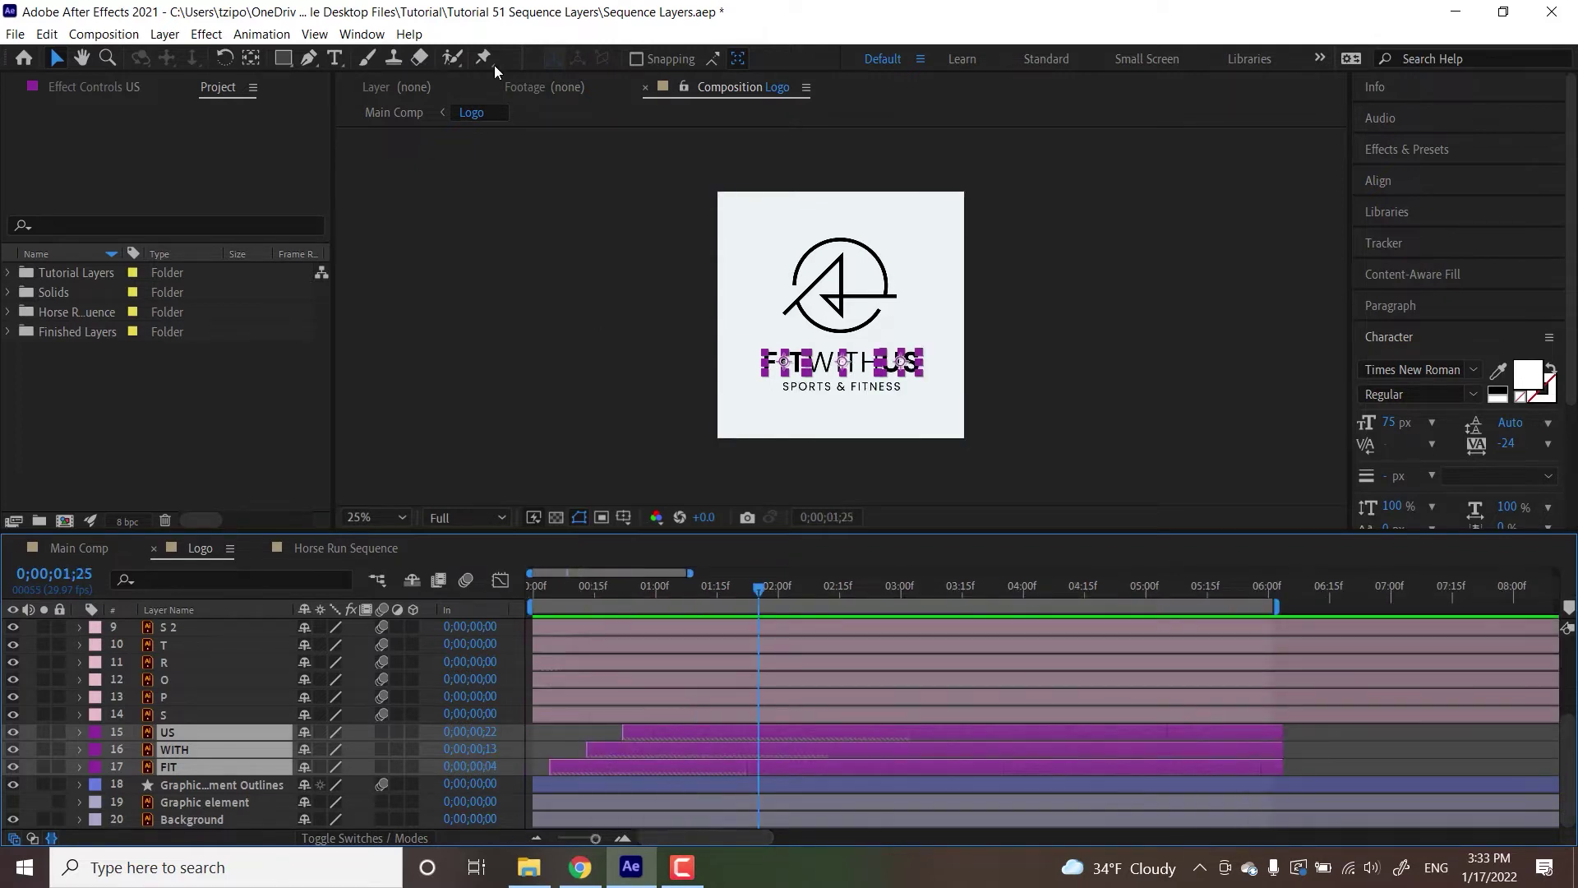
Deselect the word layers, then select every SPORTS & FITNESS letter layer, starting from layer 14 S
click(457, 315)
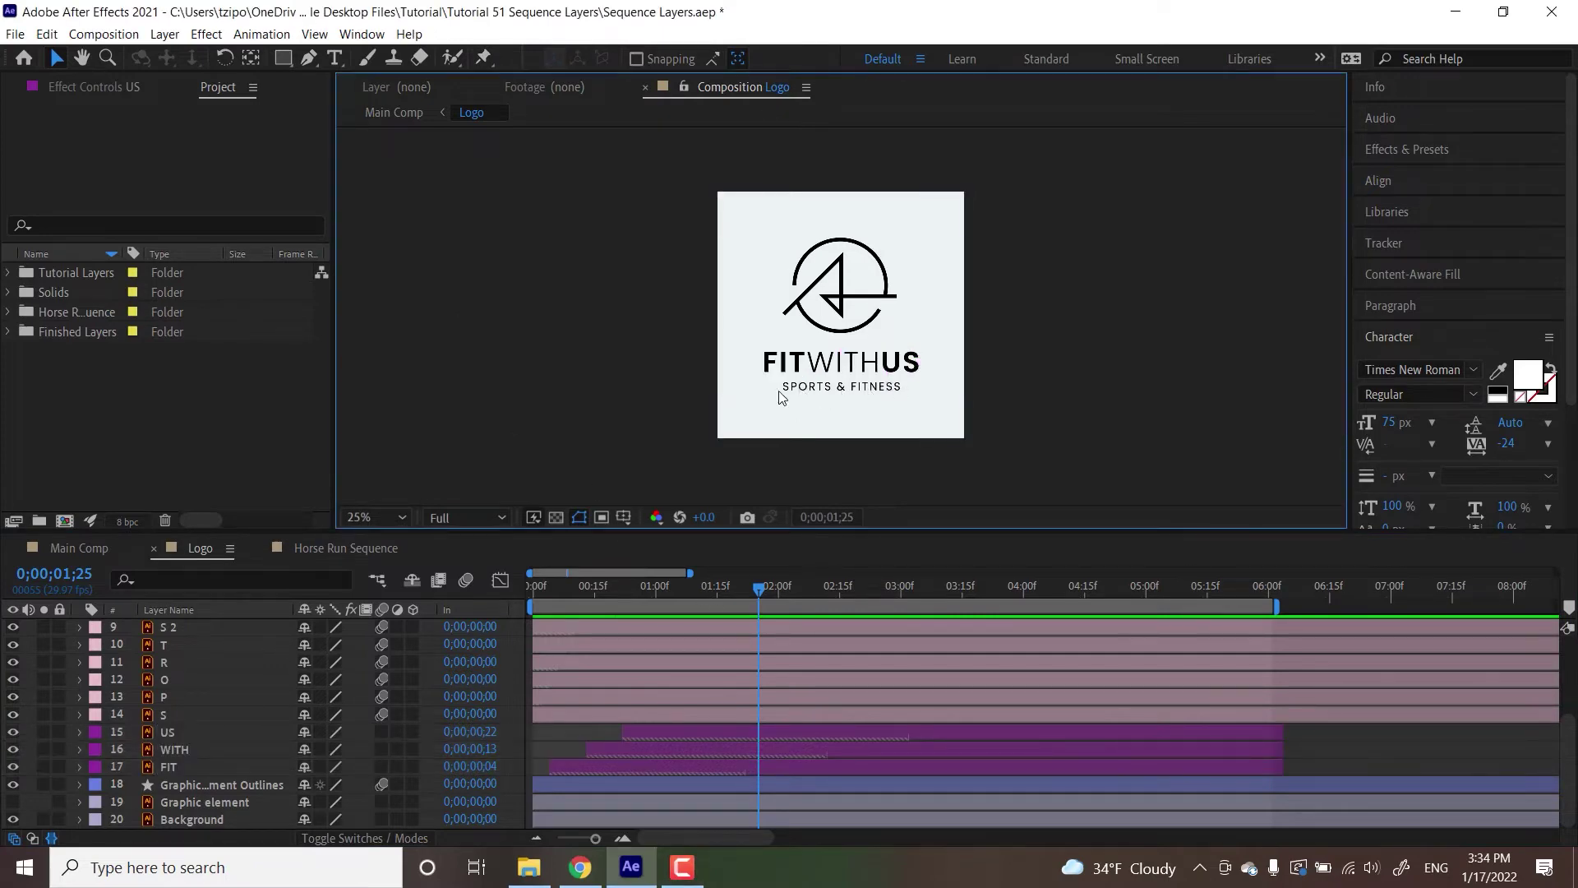
click(170, 713)
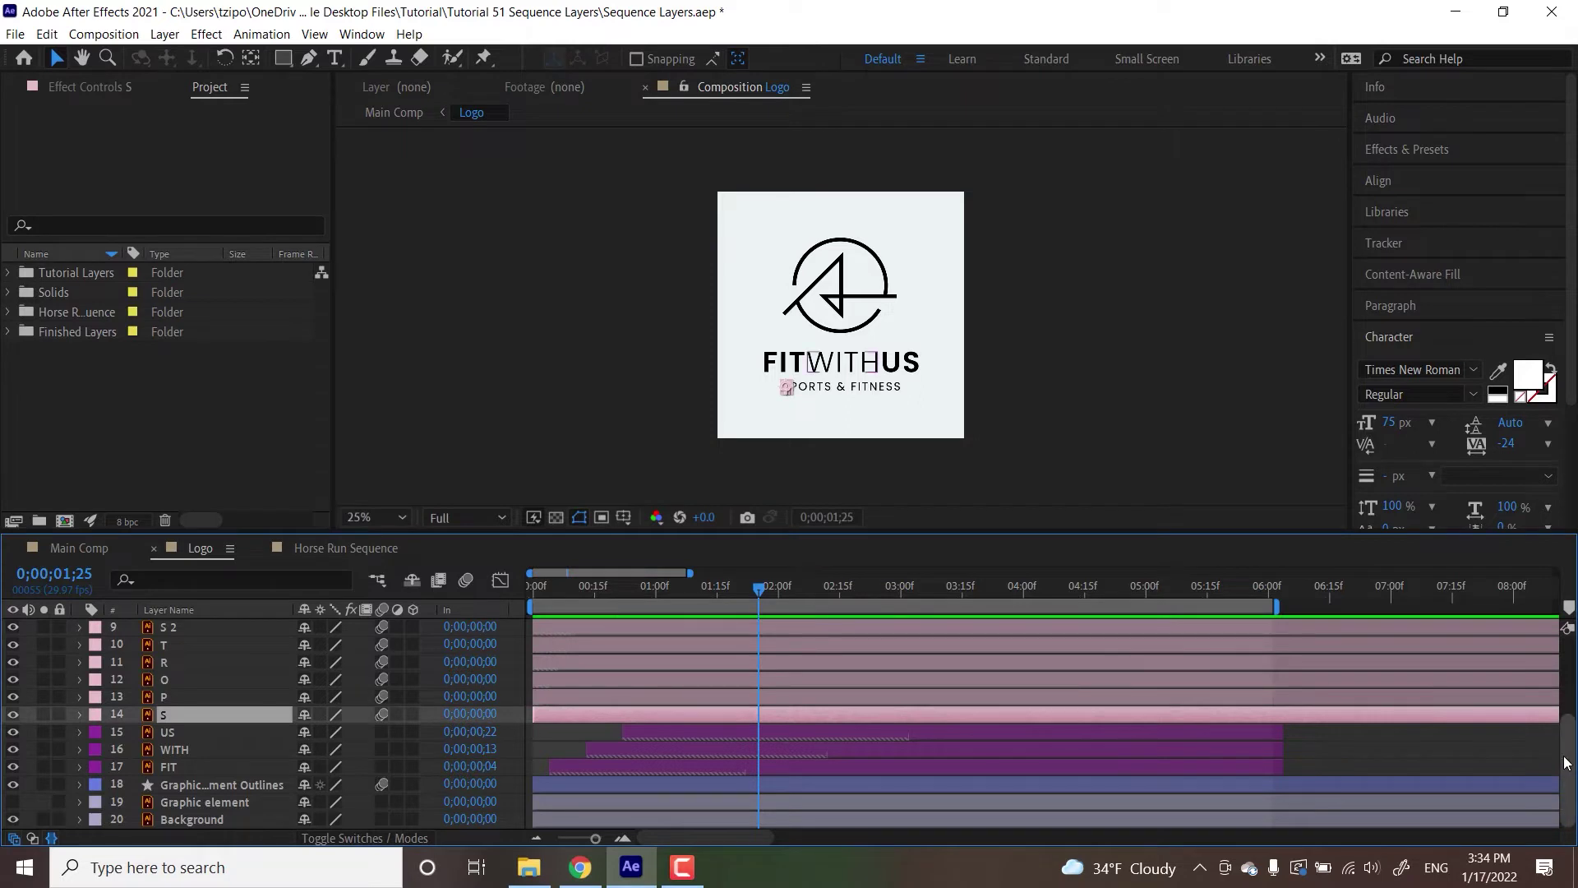
scroll(1565, 763, up, 4)
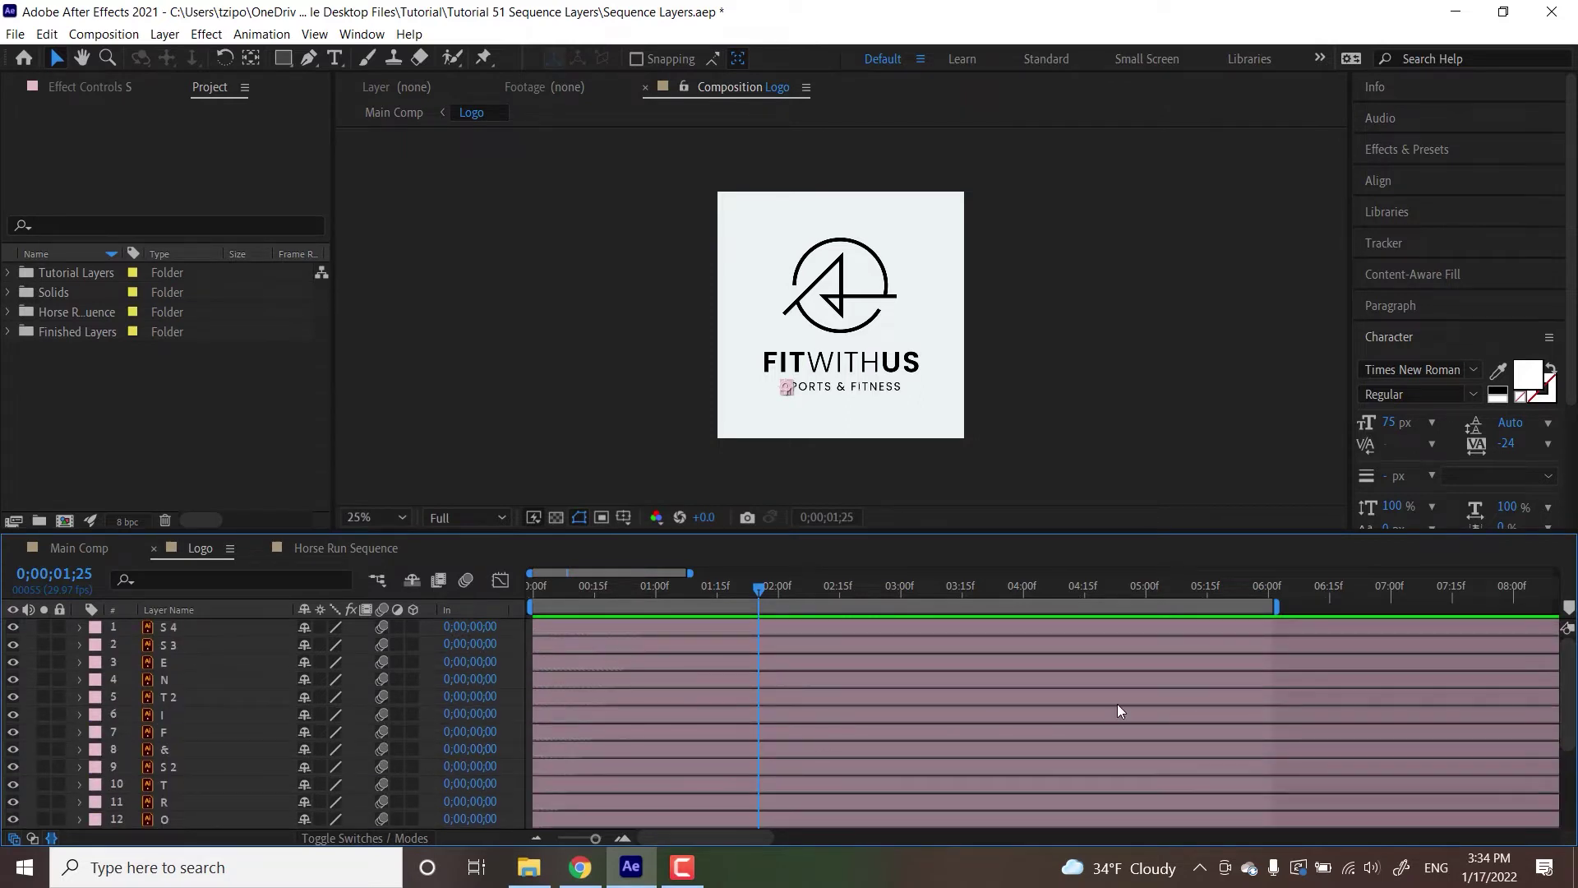
scroll(1571, 768, down, 5)
drag(1570, 767, 1564, 613)
key(ctrl+a)
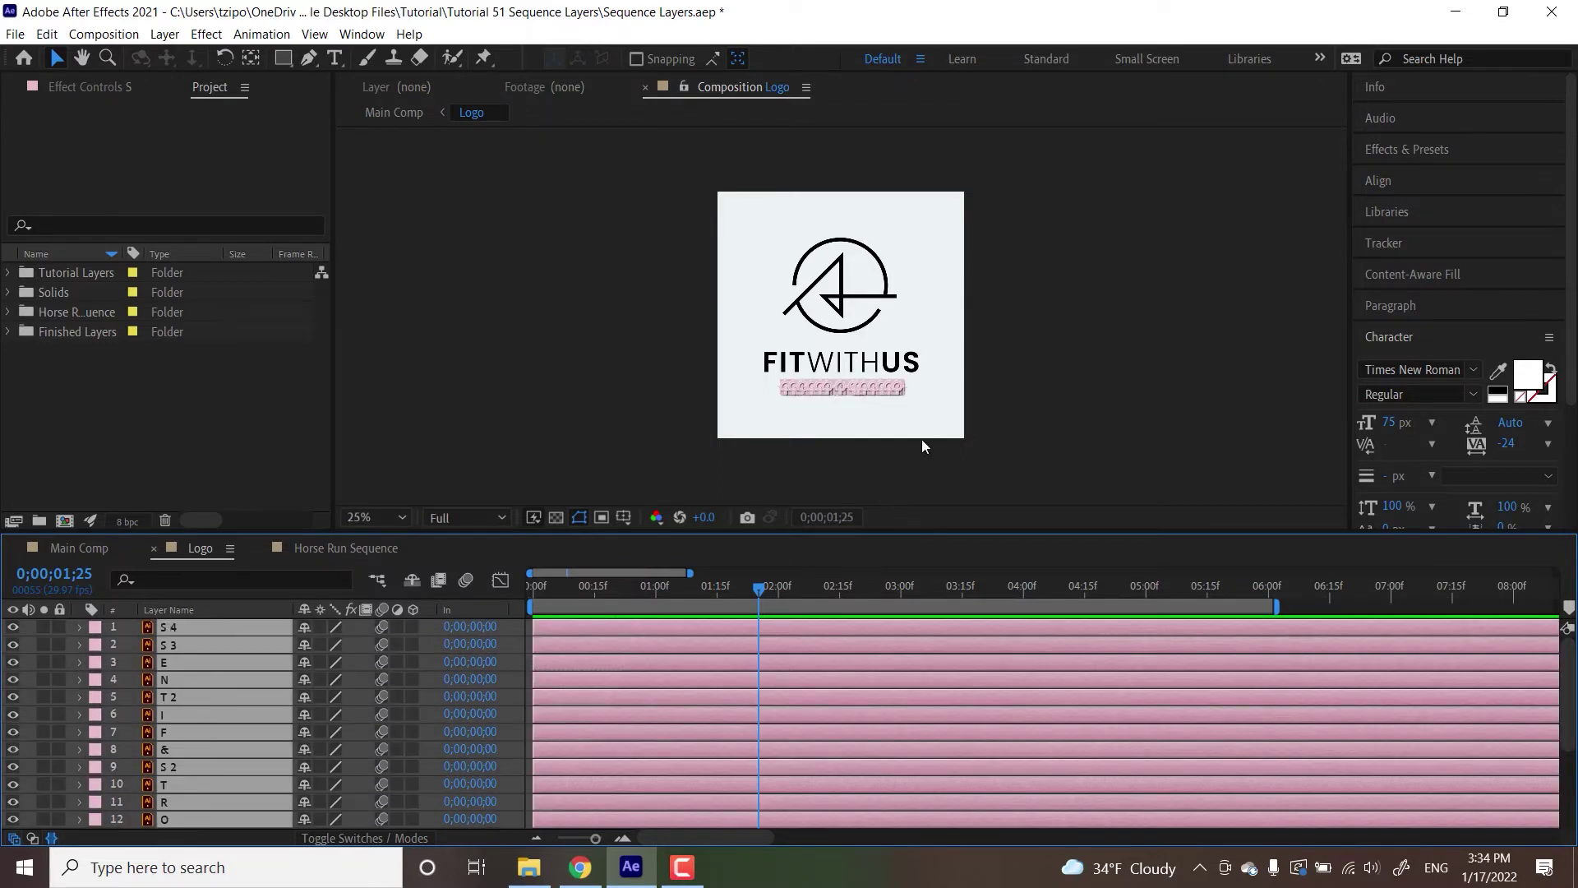
Pre-compose the letter layers as 'Subtitle Text Precomp' and give it a Pink label
right_click(221, 689)
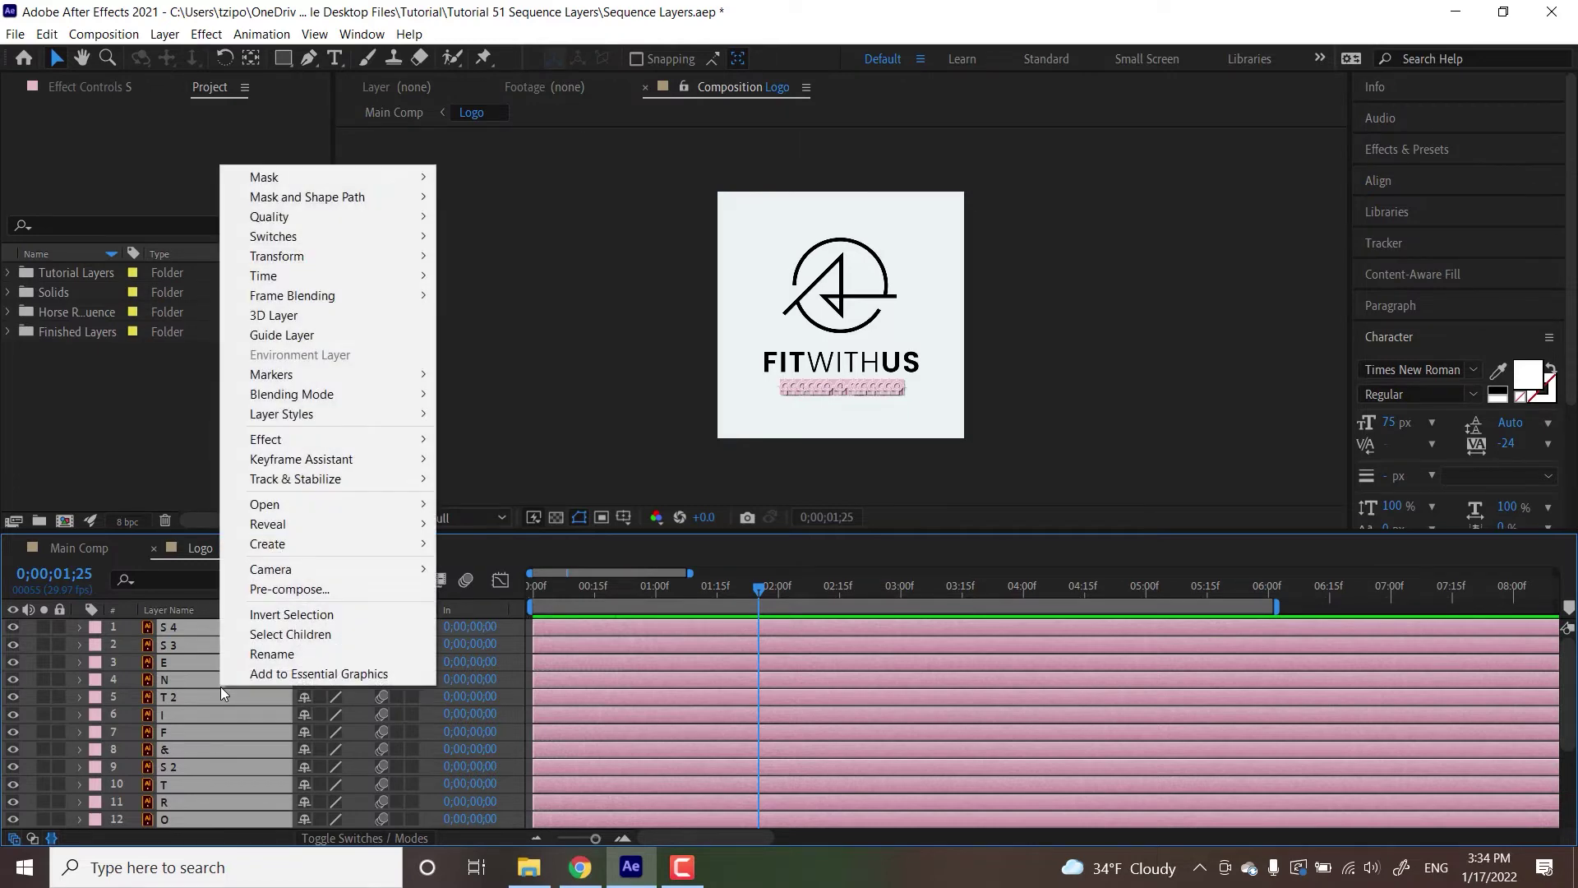
click(290, 589)
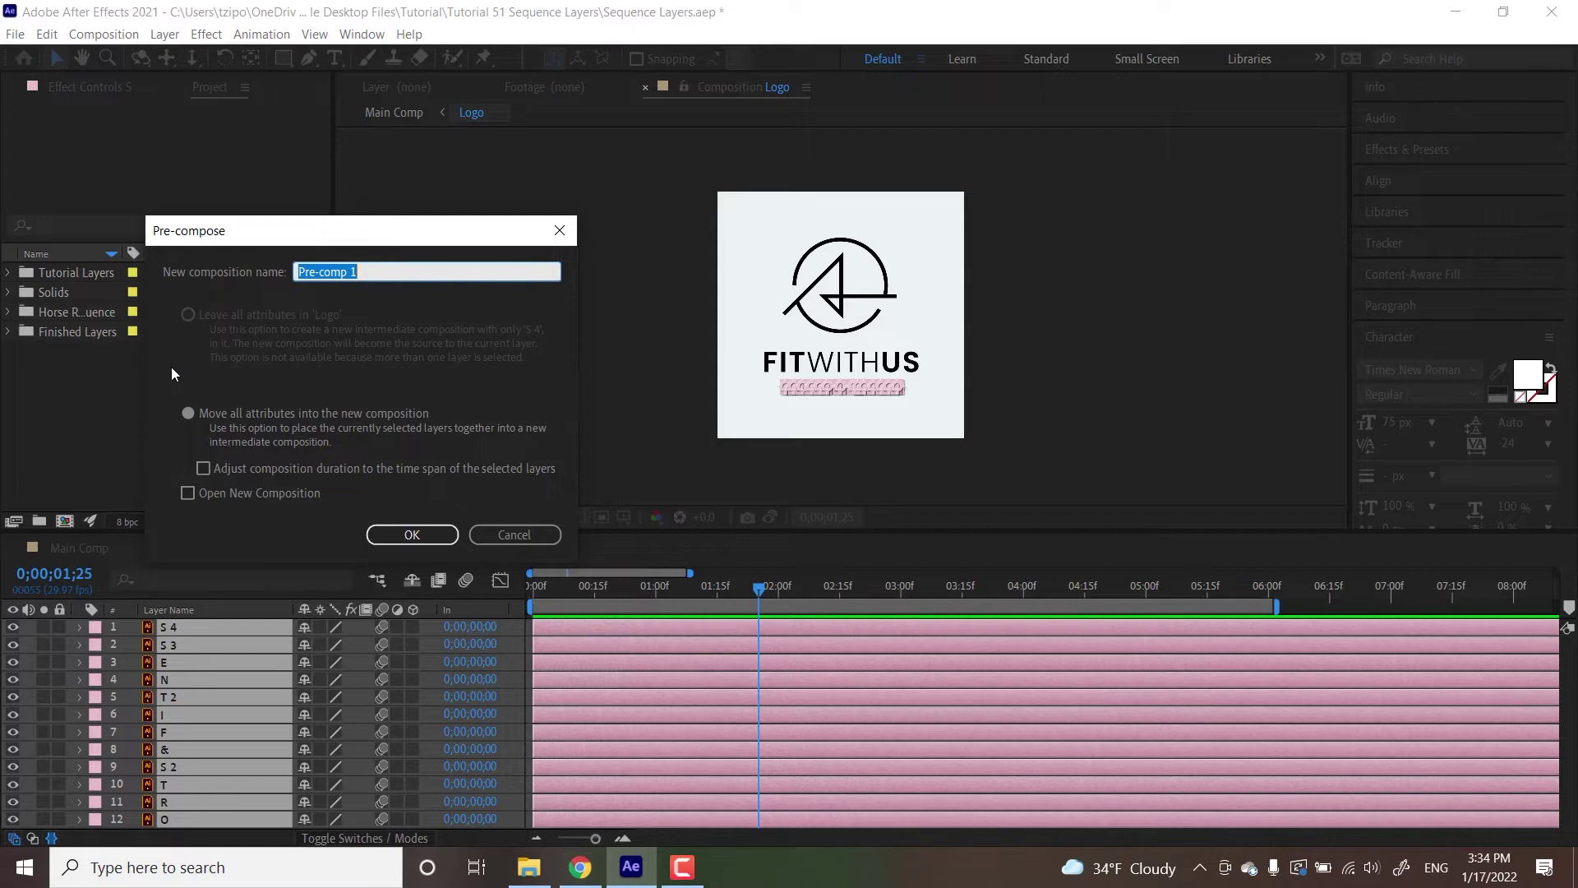
text(Subtitle Text)
key(BackSpace)
text(xt Co)
key(BackSpace)
key(BackSpace)
key(BackSpace)
text(Precomp)
key(Return)
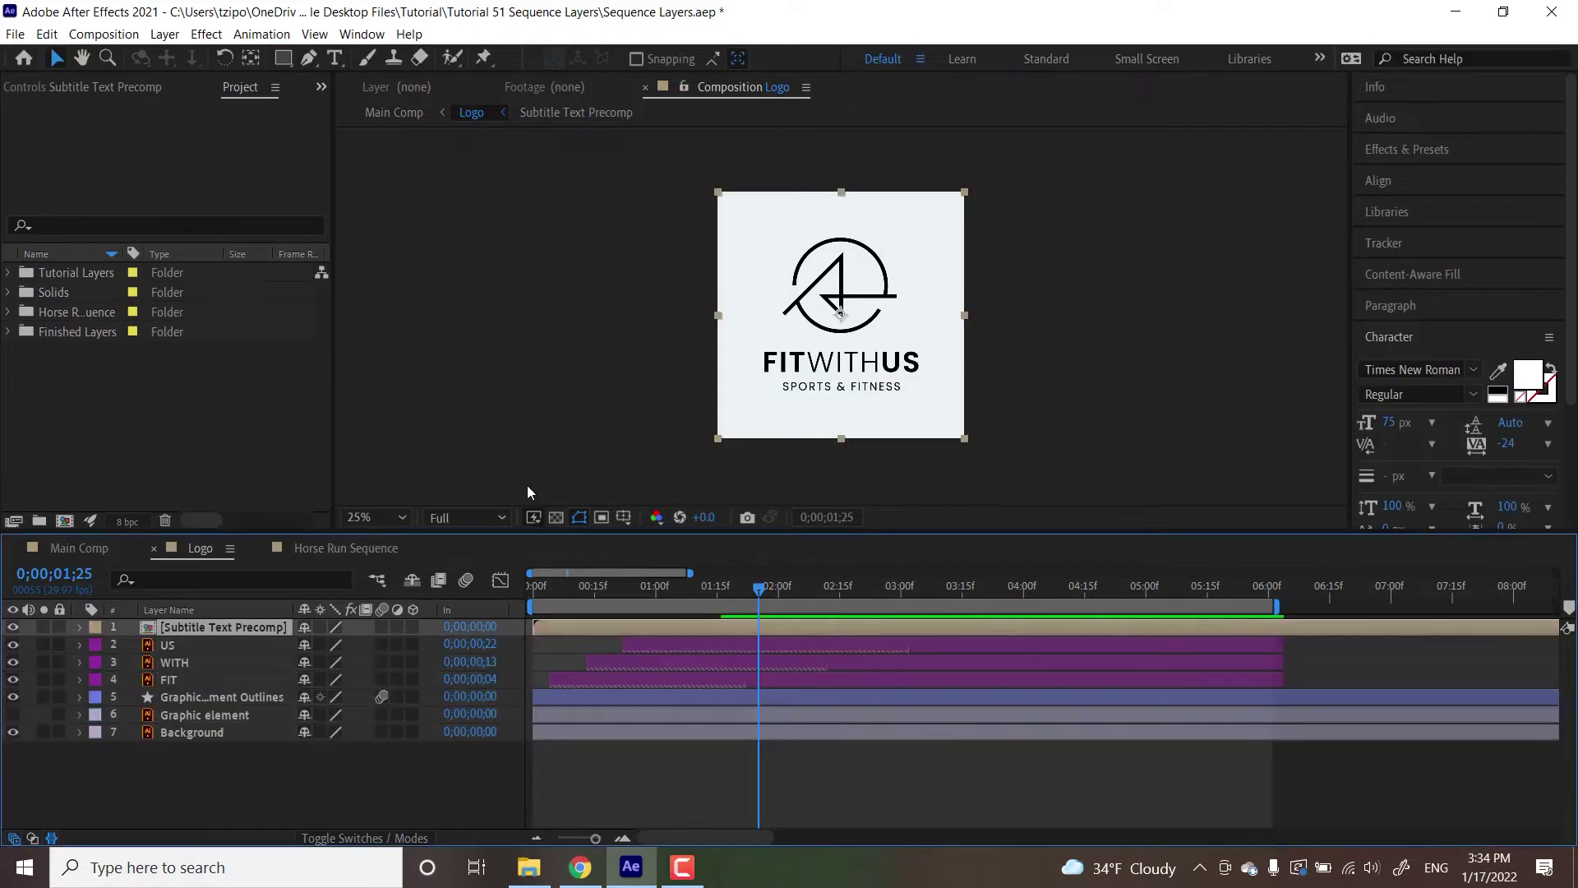
click(95, 627)
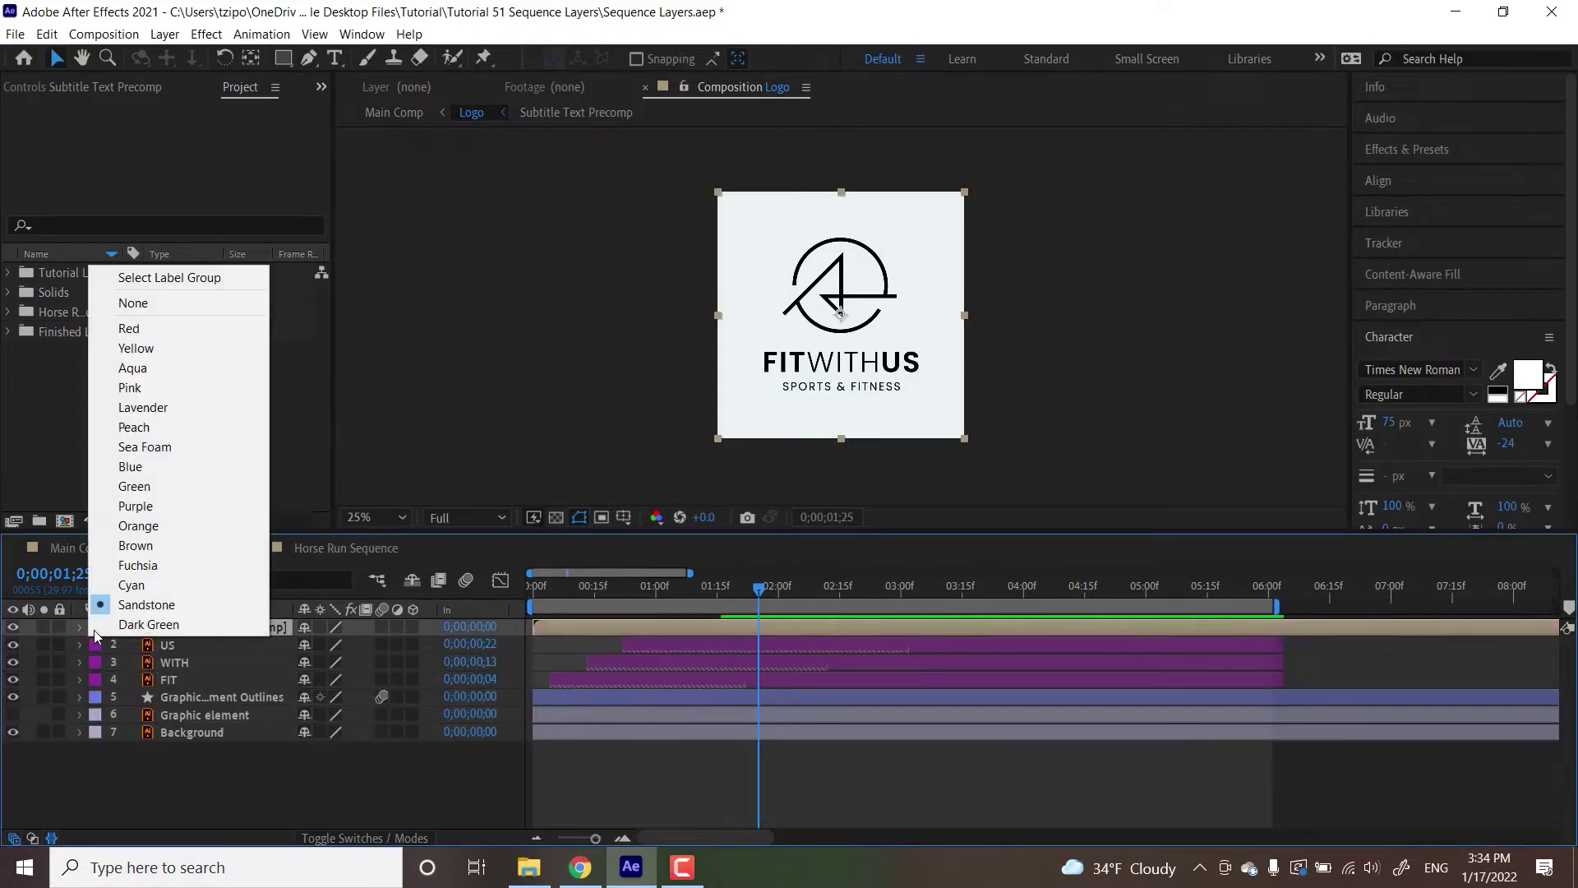
click(157, 391)
Open Subtitle Text Precomp at time 0 and set its composition background colour to white
double_click(571, 630)
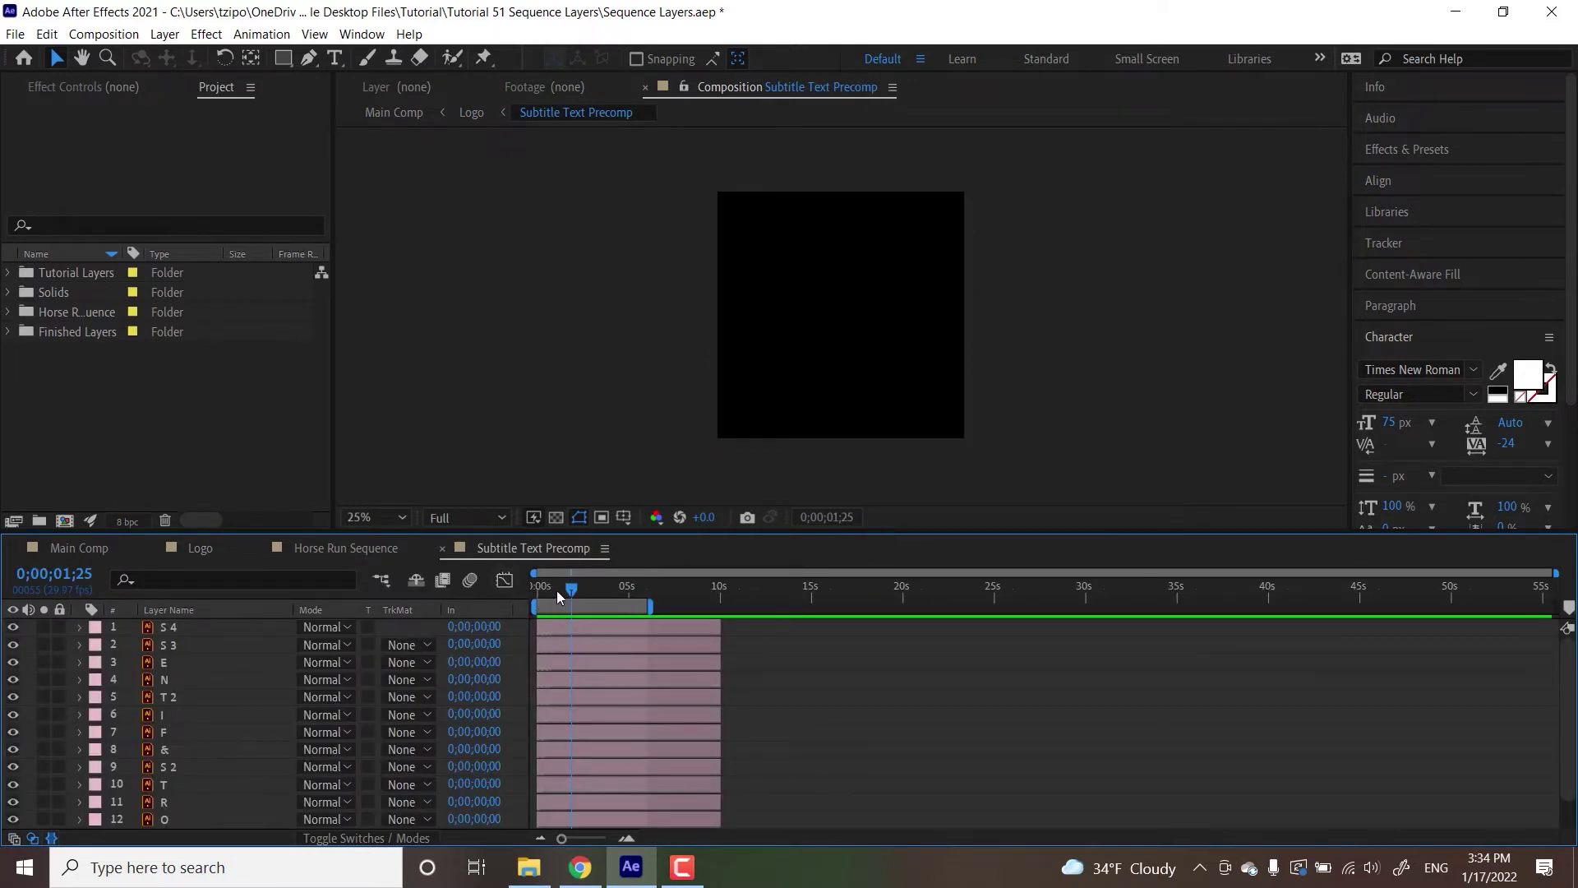
drag(555, 590, 506, 591)
click(104, 34)
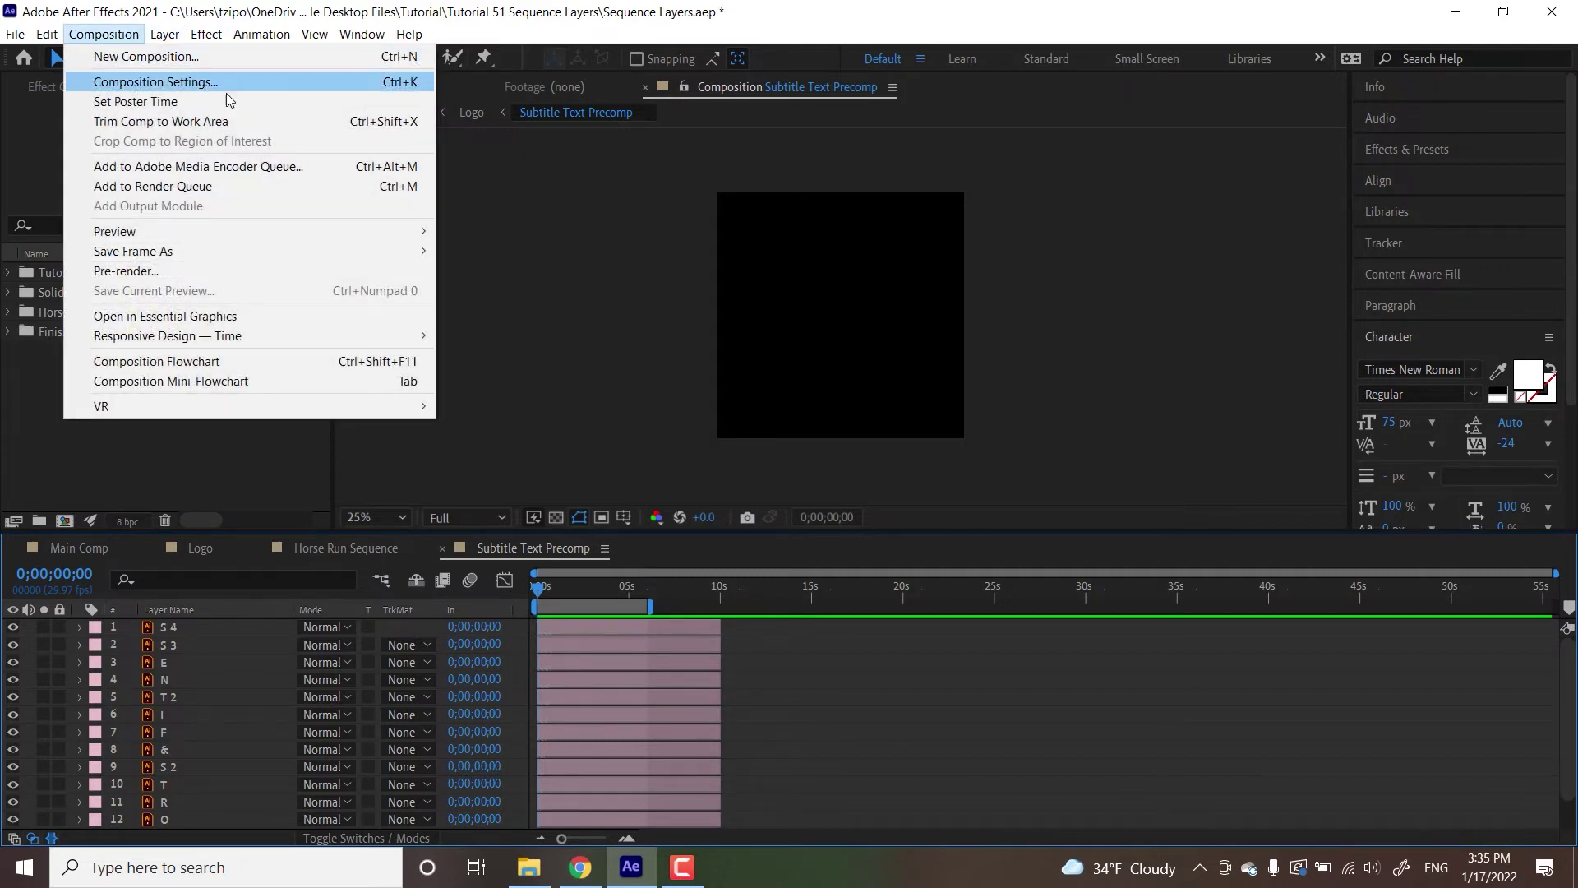
click(136, 104)
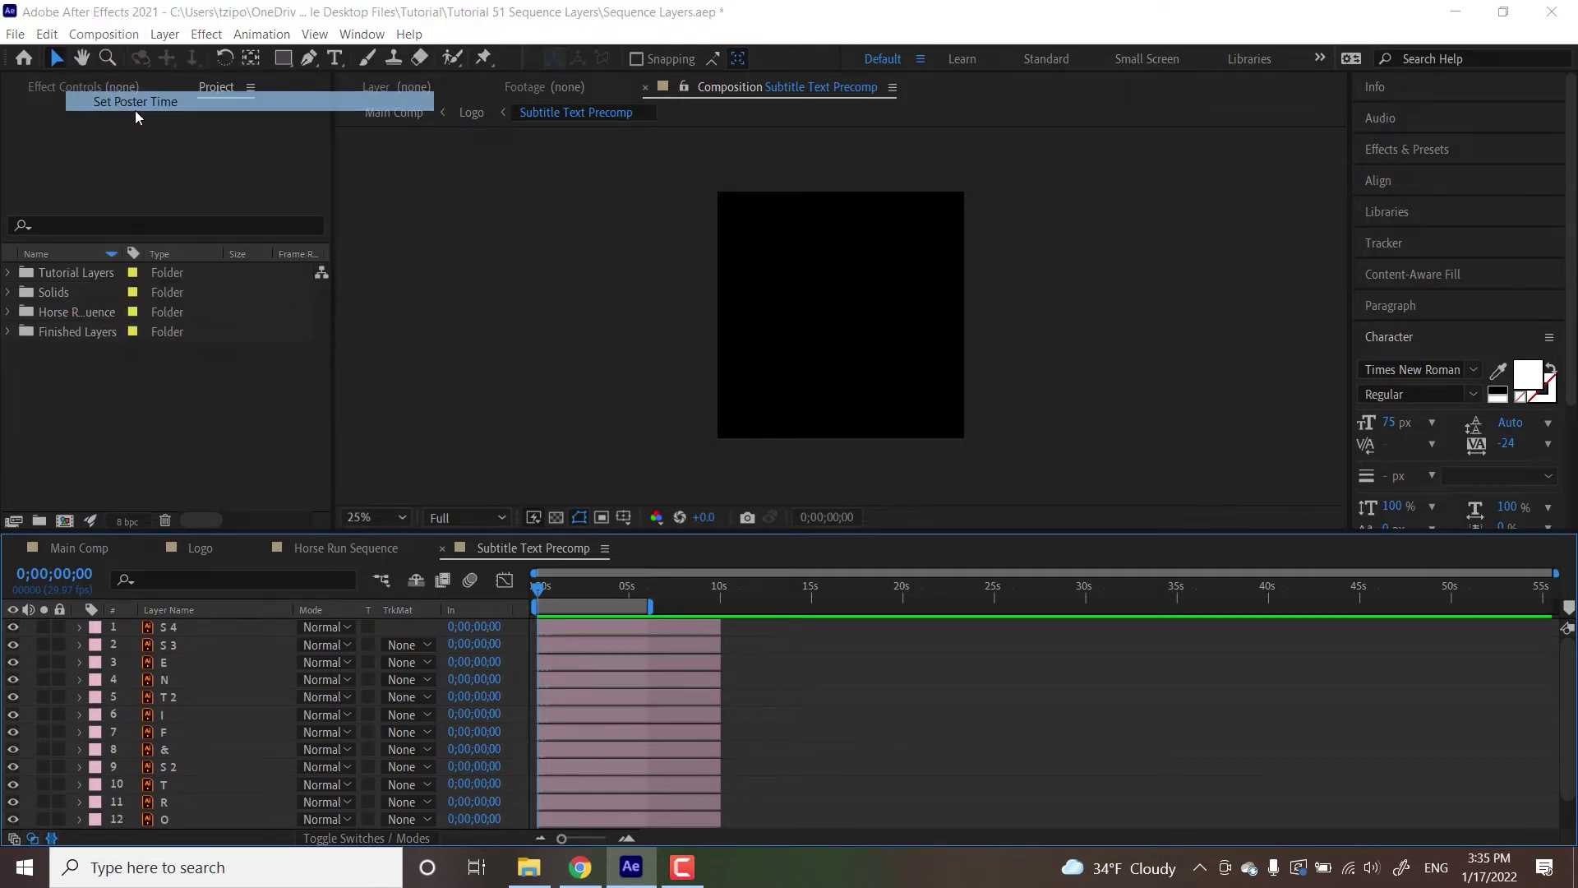
click(104, 33)
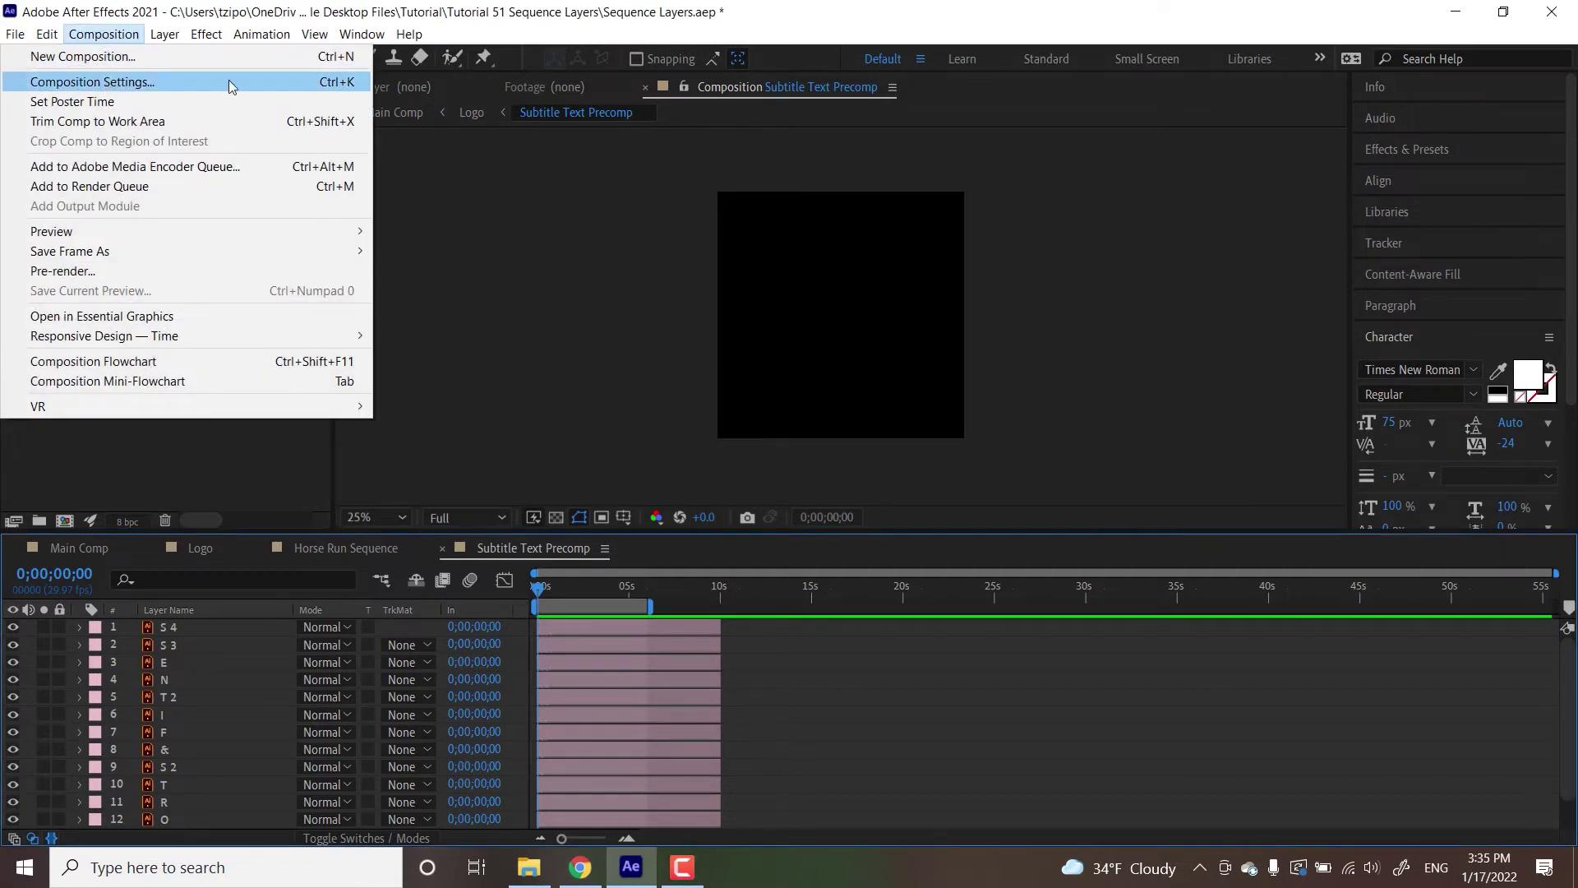
click(113, 83)
click(219, 618)
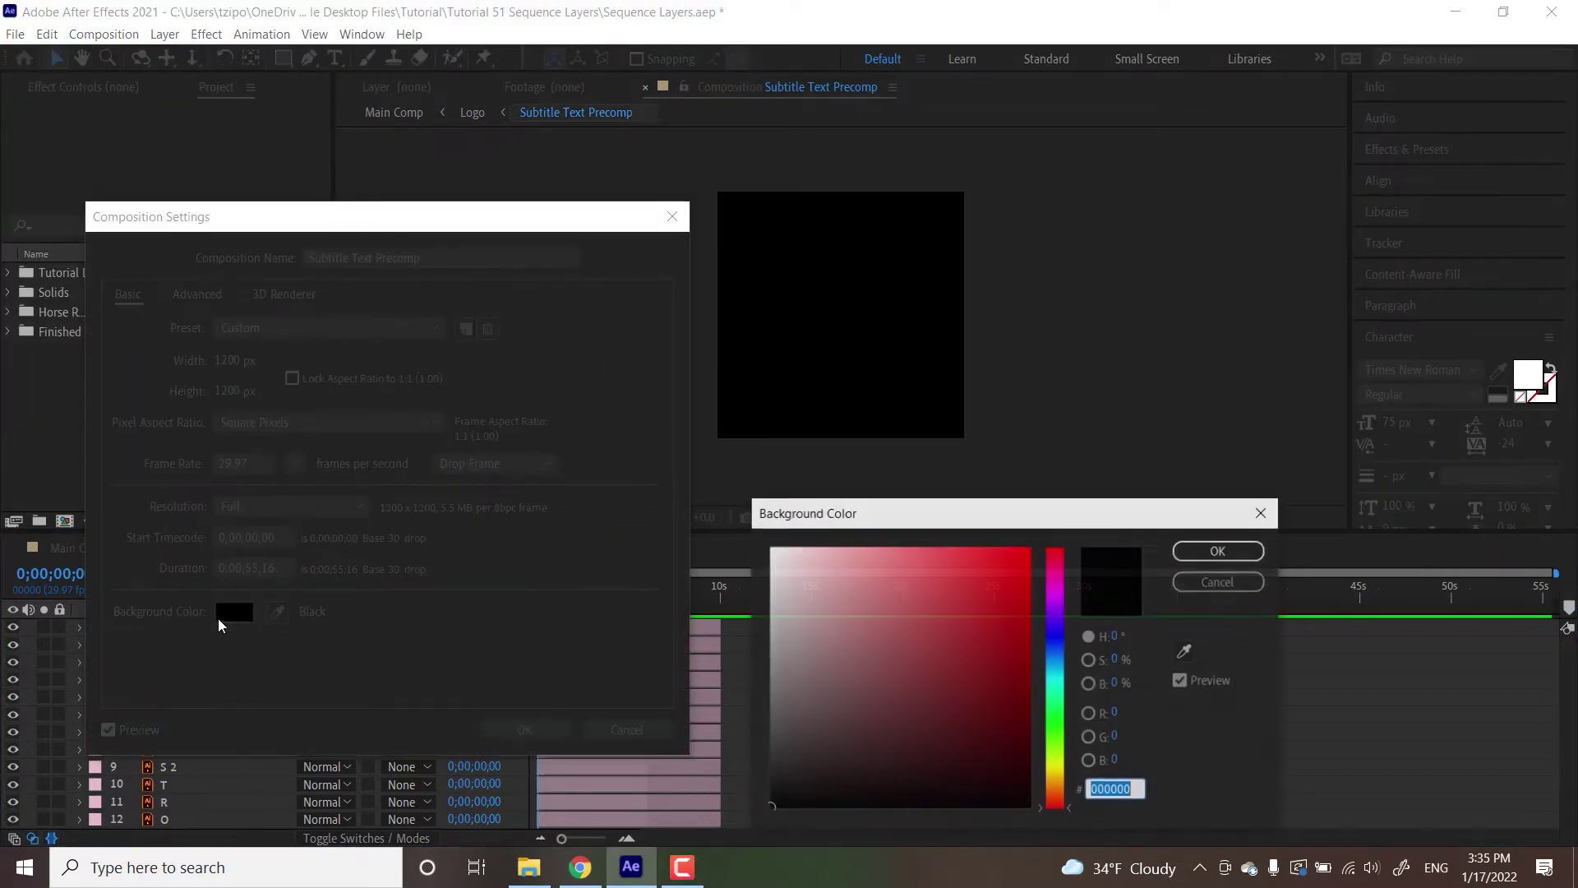
click(871, 588)
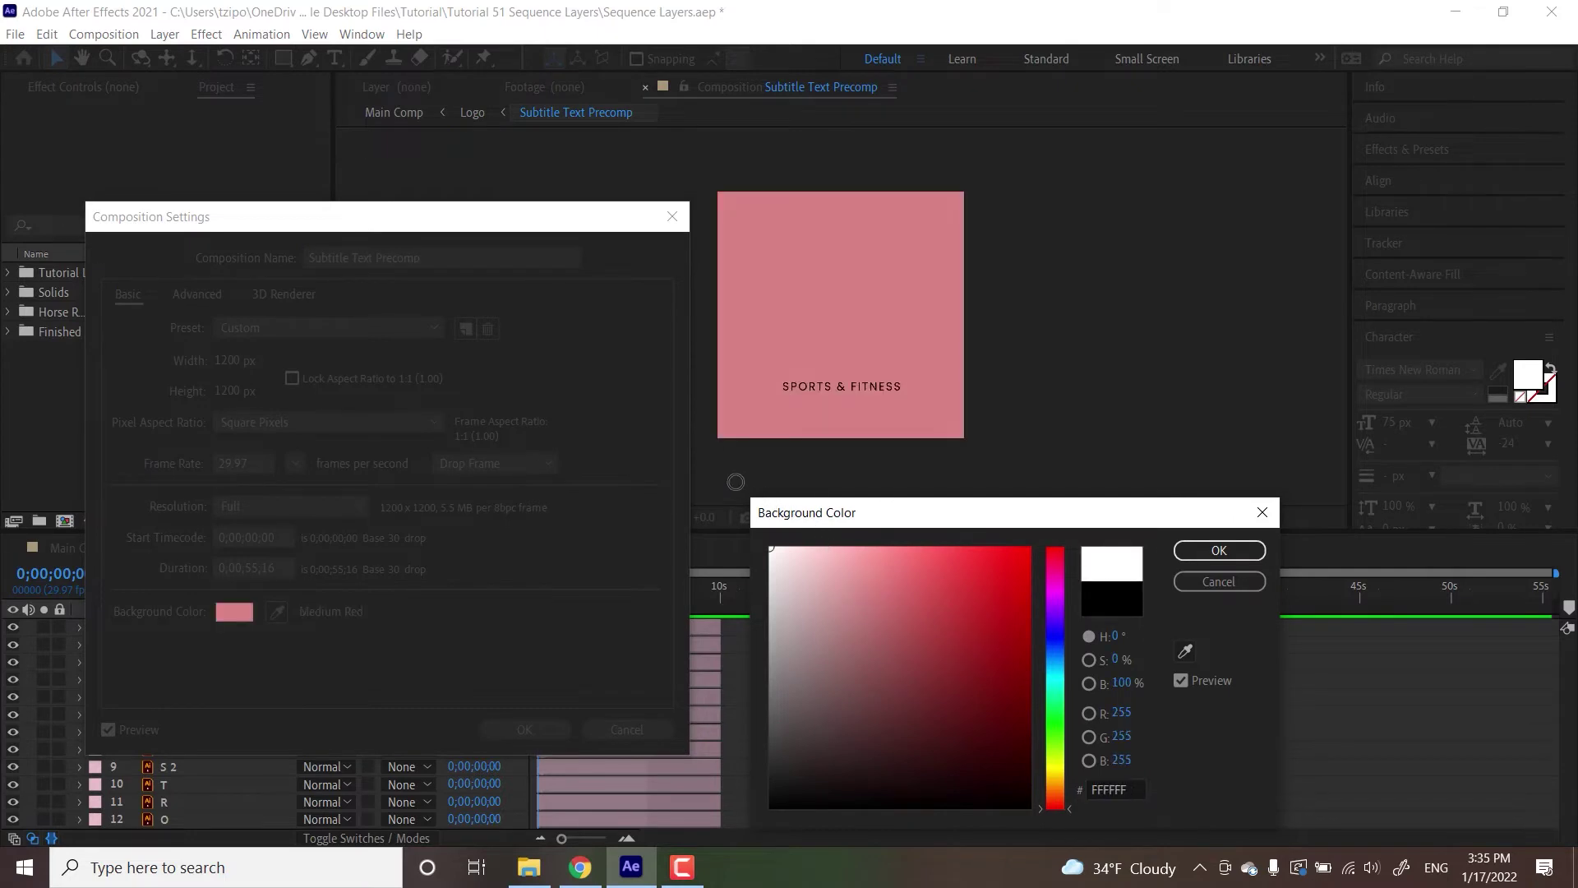
click(1205, 552)
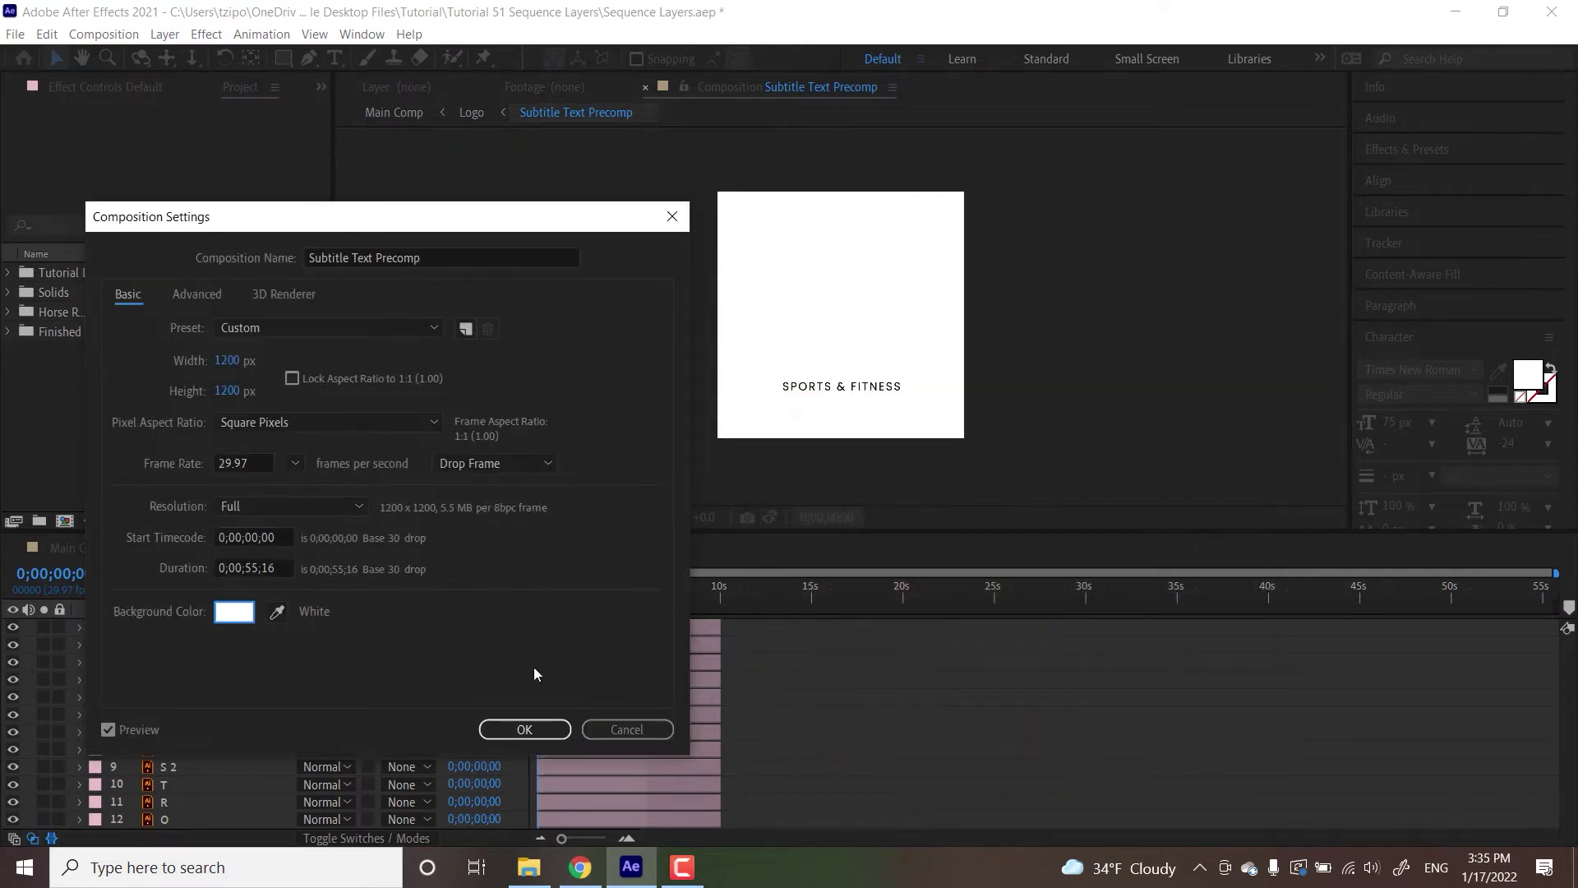
click(518, 729)
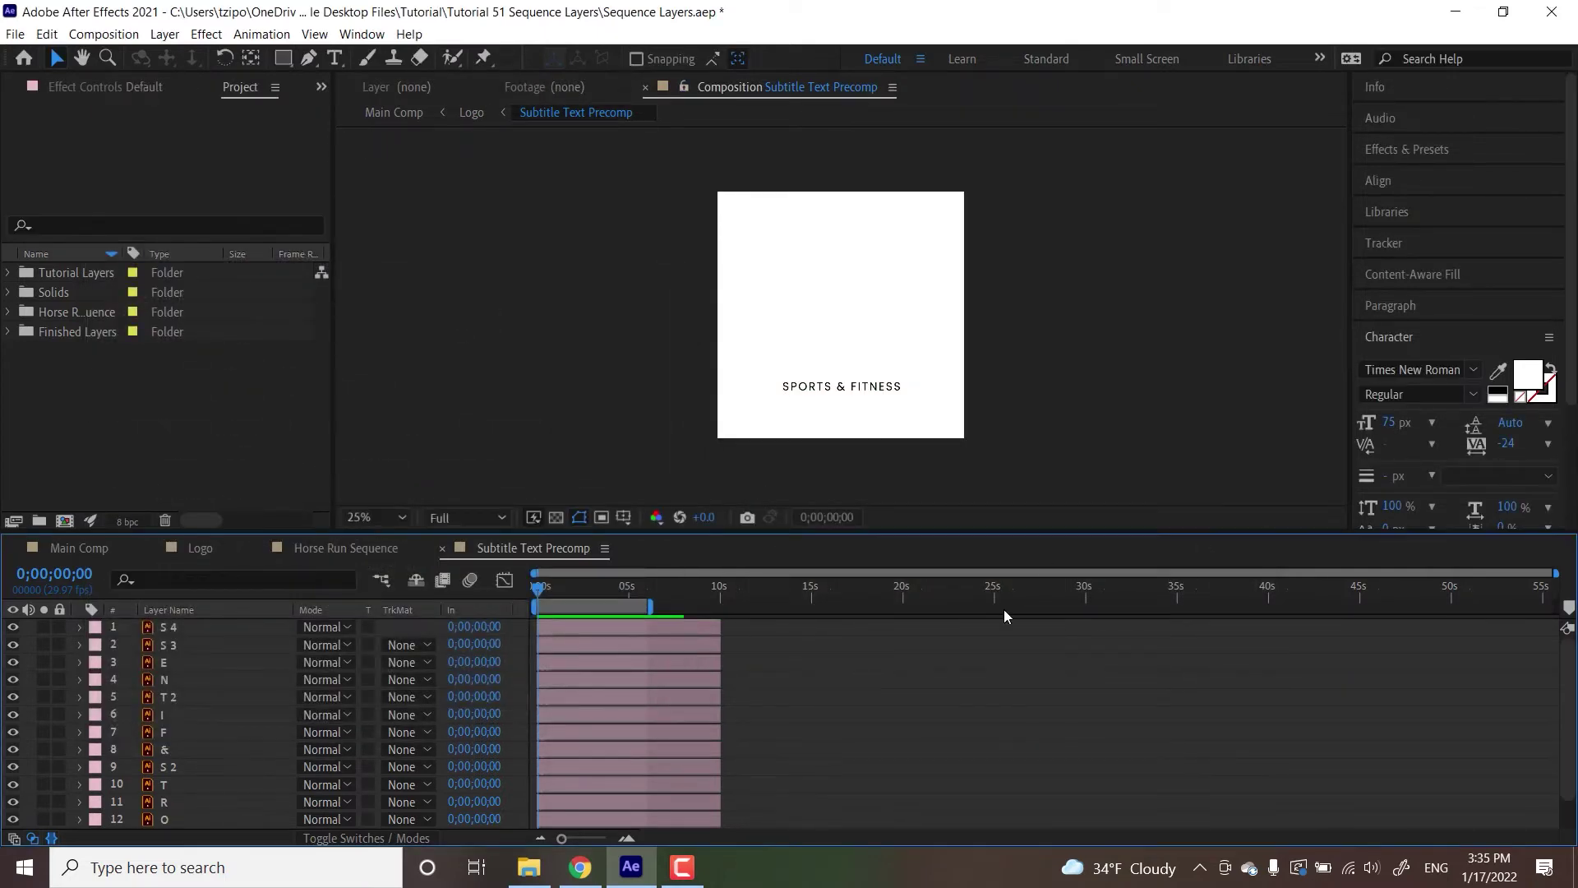
Select all 14 letter layers from S to the top, then enlarge and zoom the timeline
scroll(1564, 762, down, 2)
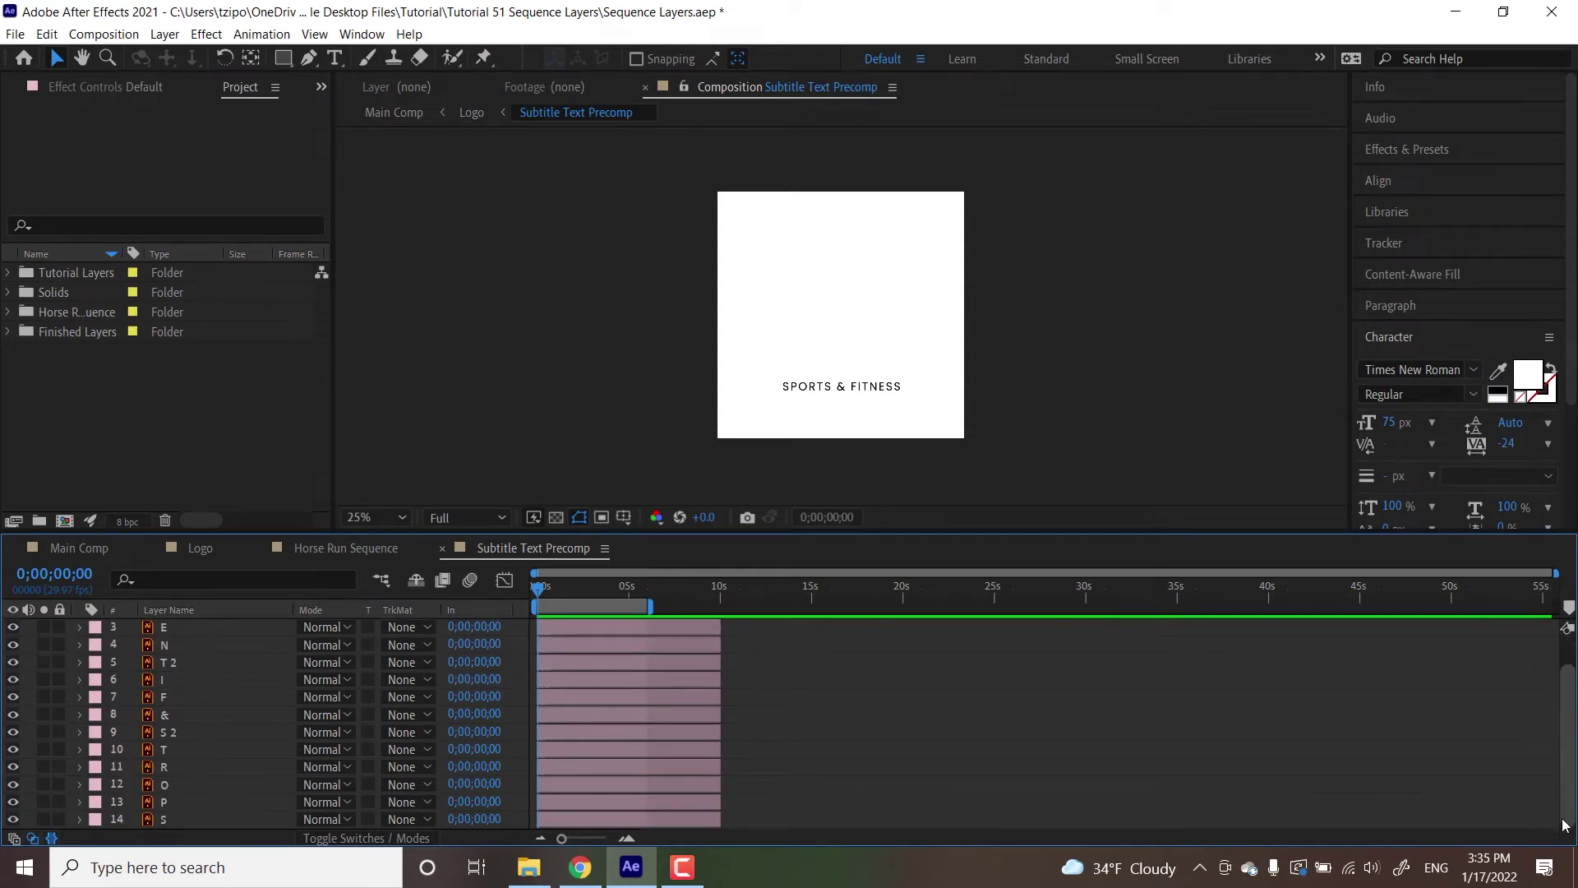
click(154, 820)
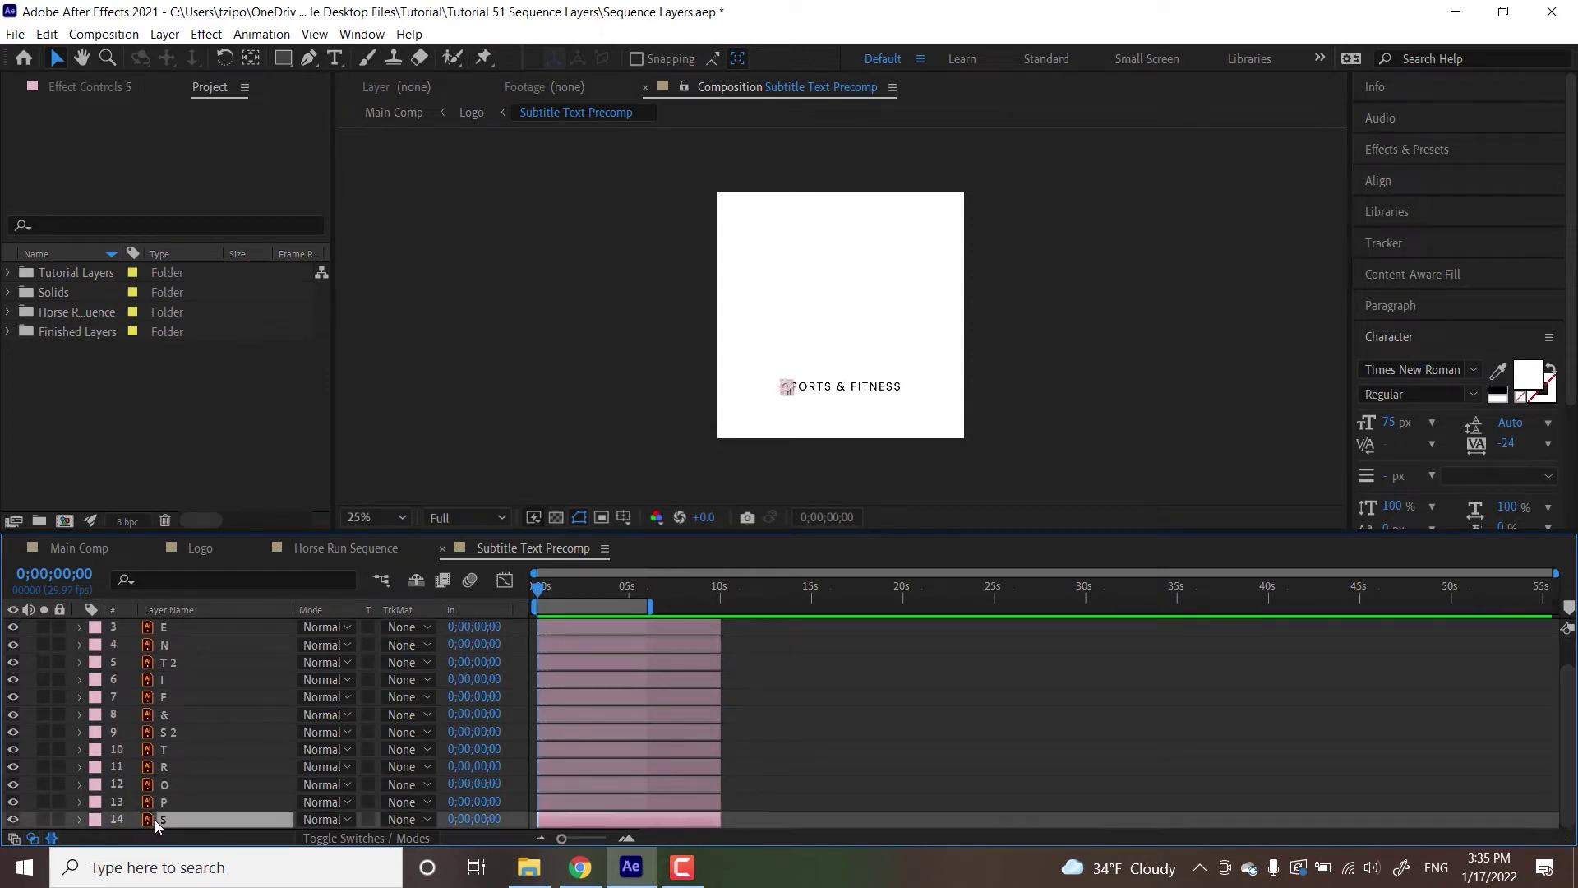
scroll(1572, 652, up, 2)
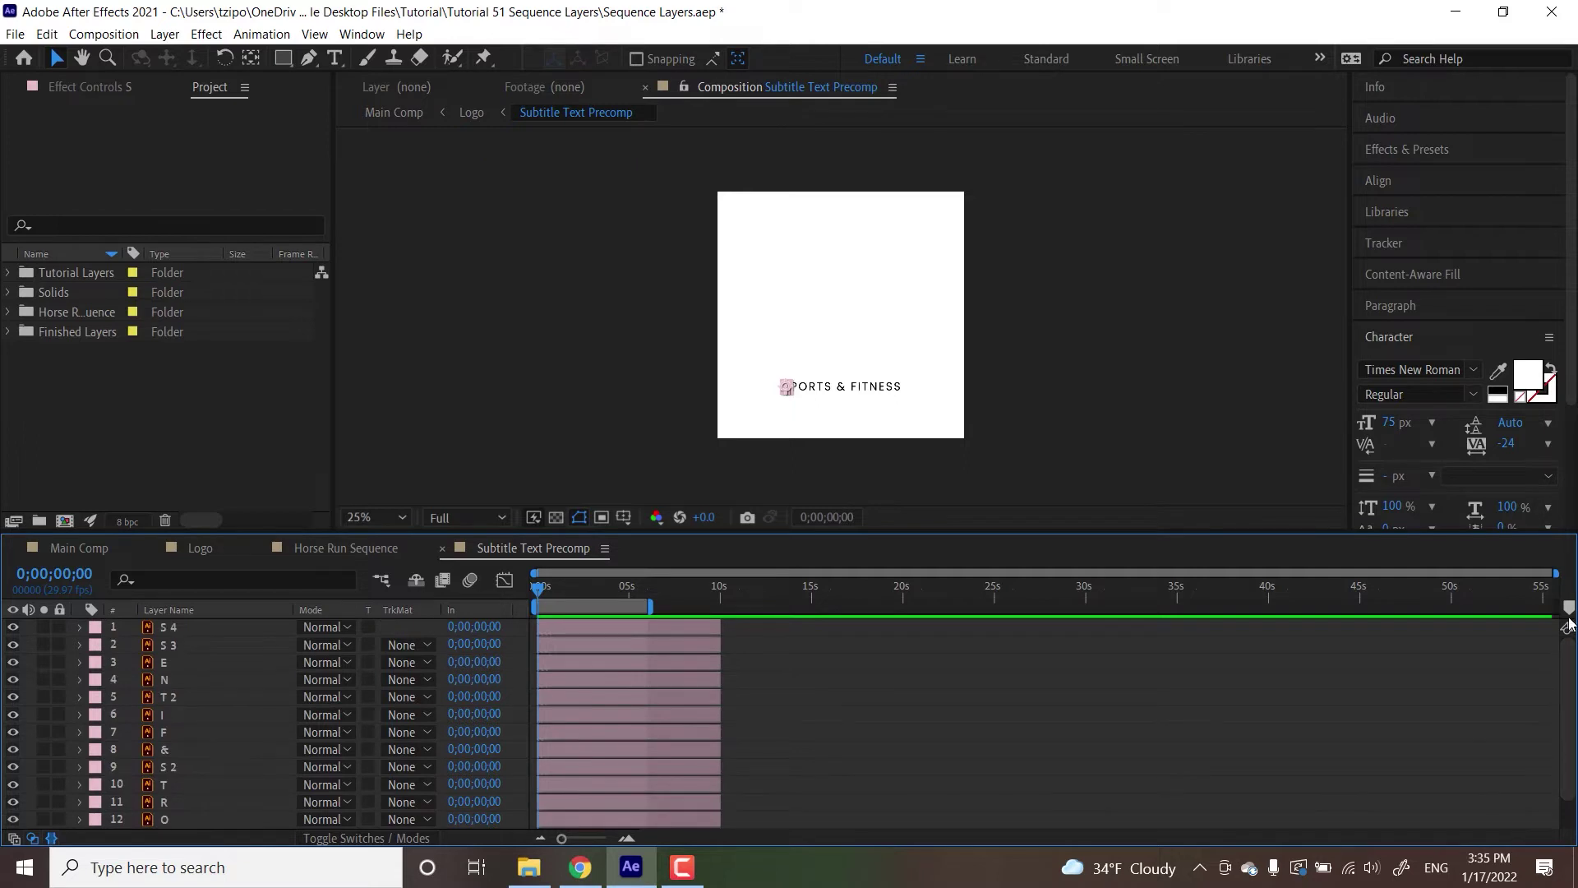
shift+click(171, 628)
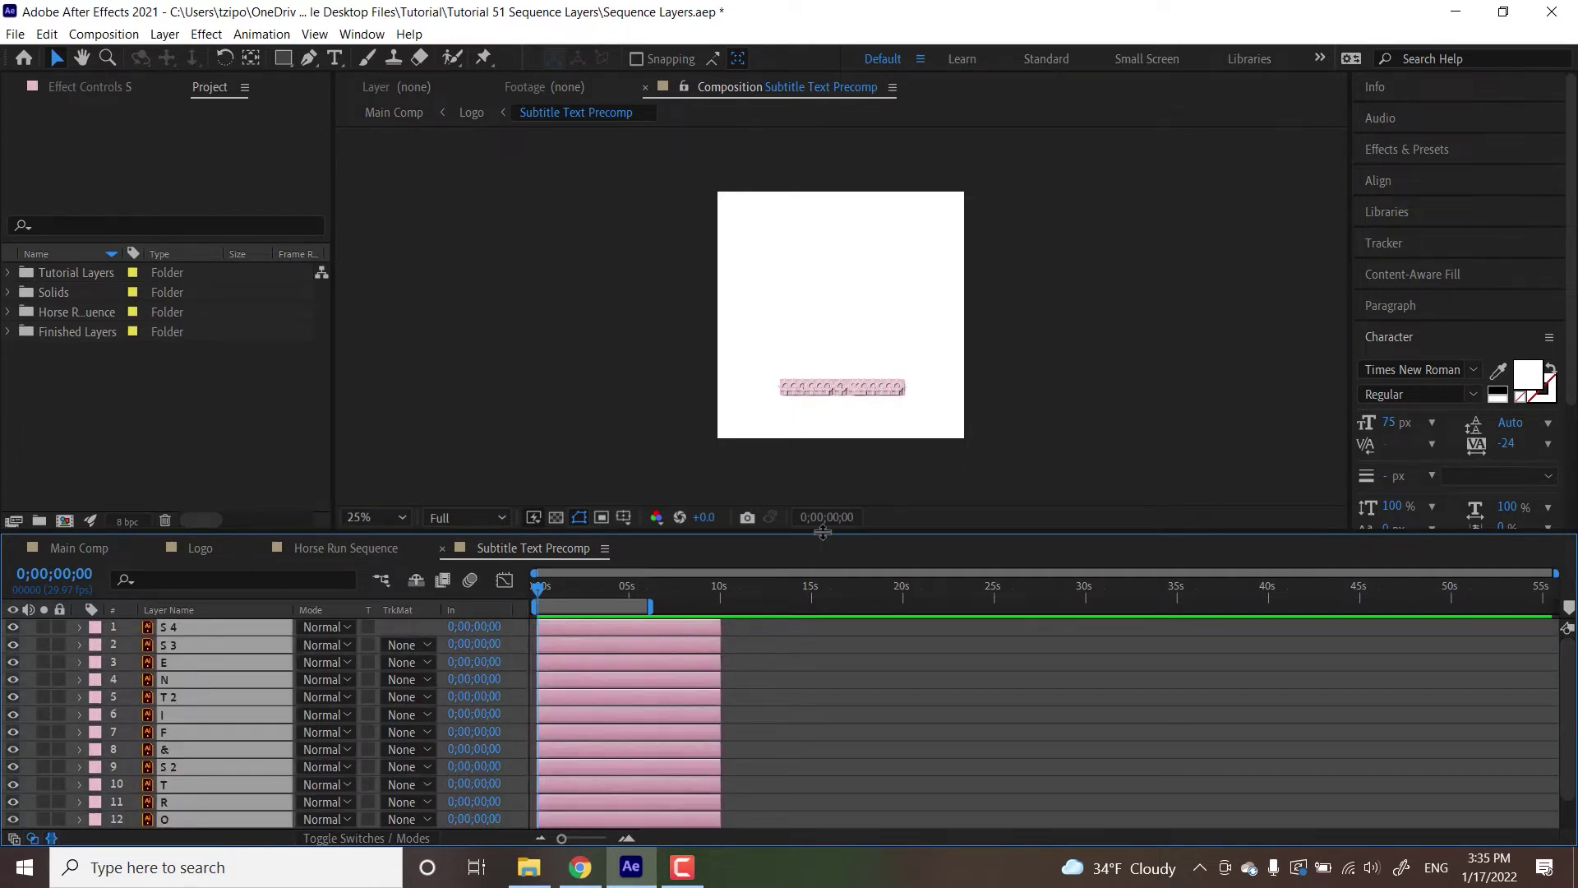
drag(823, 533, 820, 471)
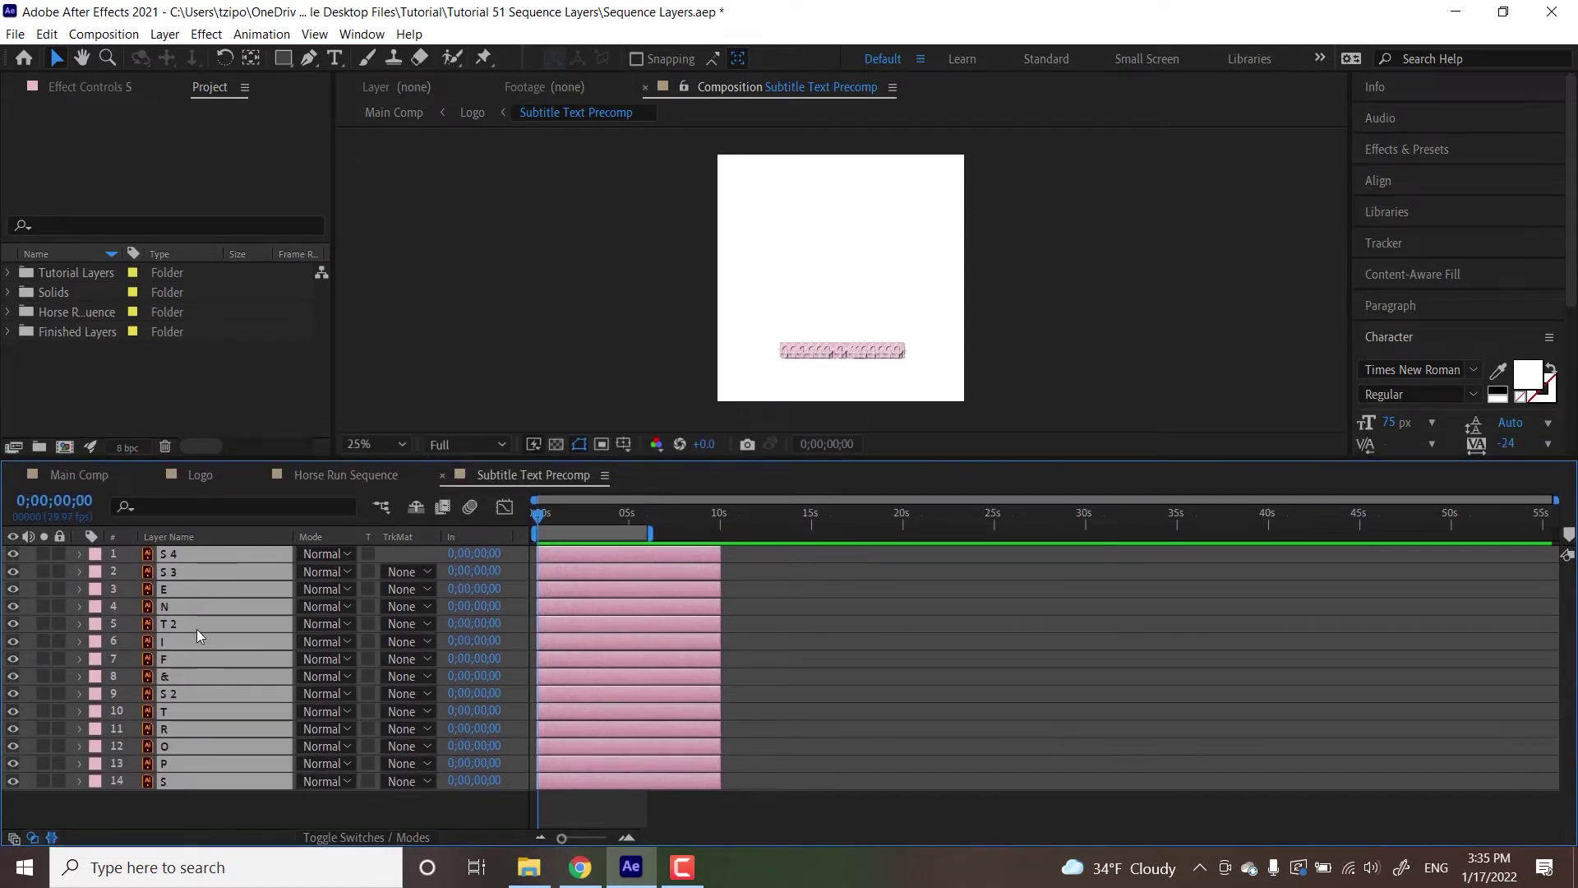
click(580, 835)
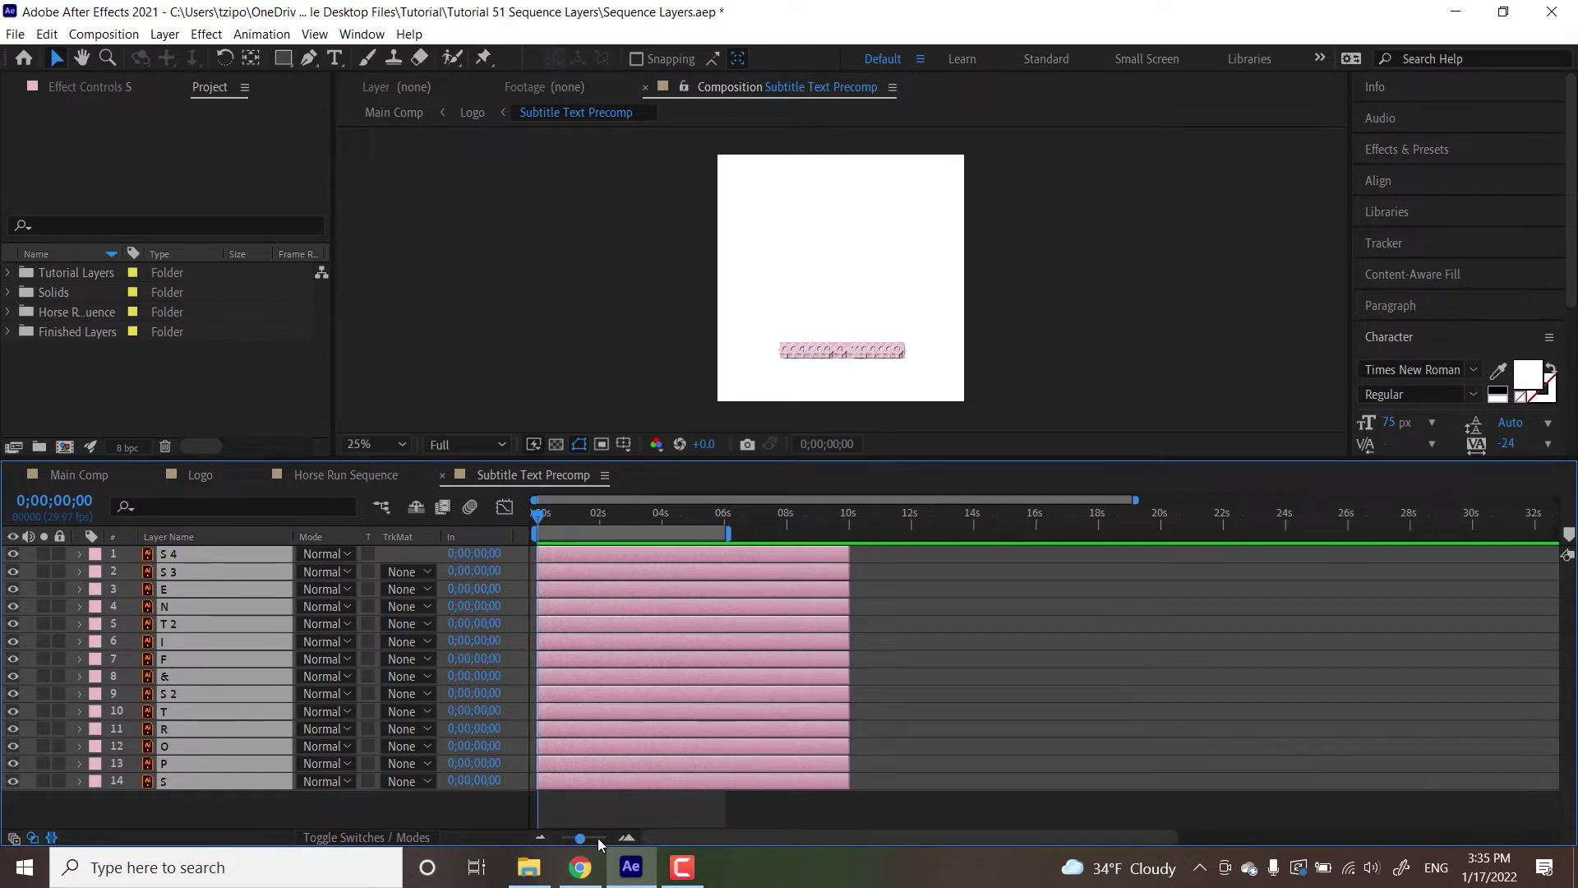
drag(580, 839, 586, 842)
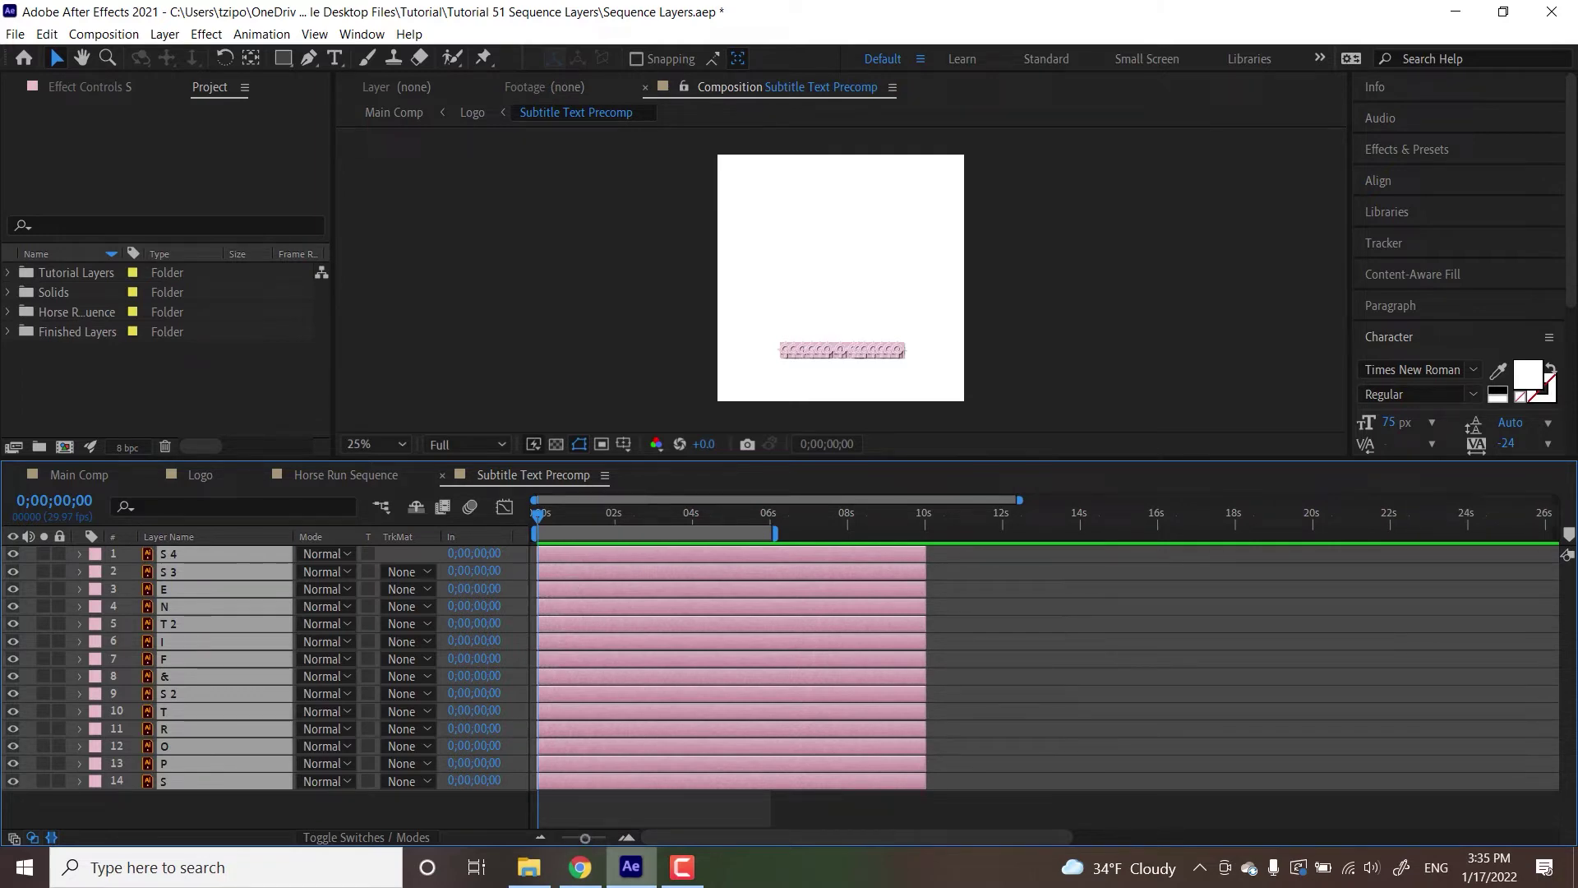
drag(587, 840, 599, 843)
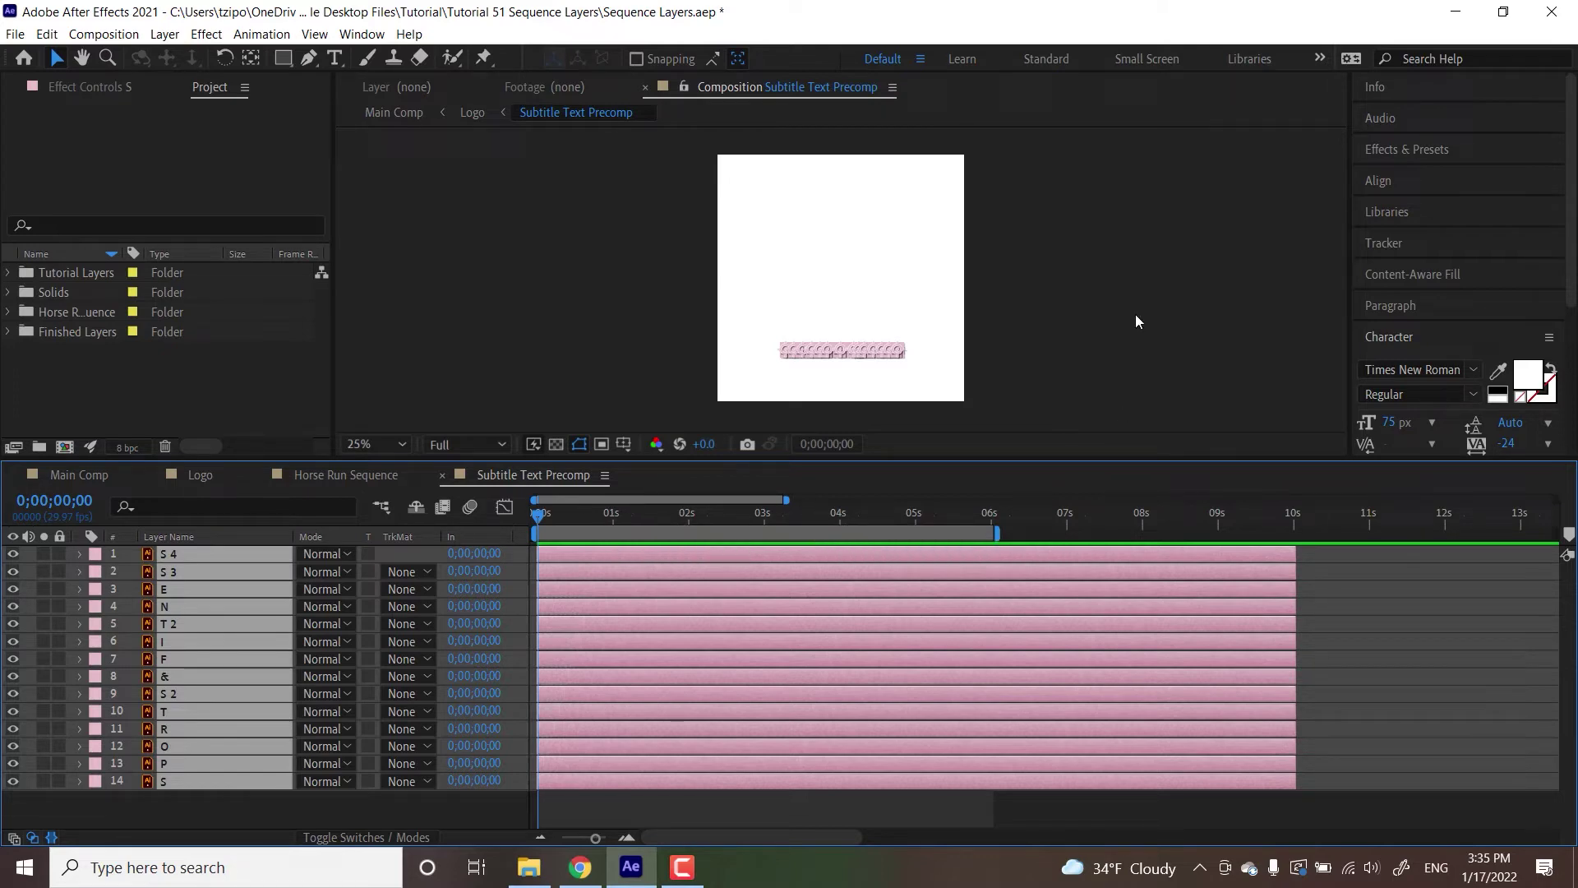
Reveal Position on all letter layers and keyframe it at 0;00;00;16
key(p)
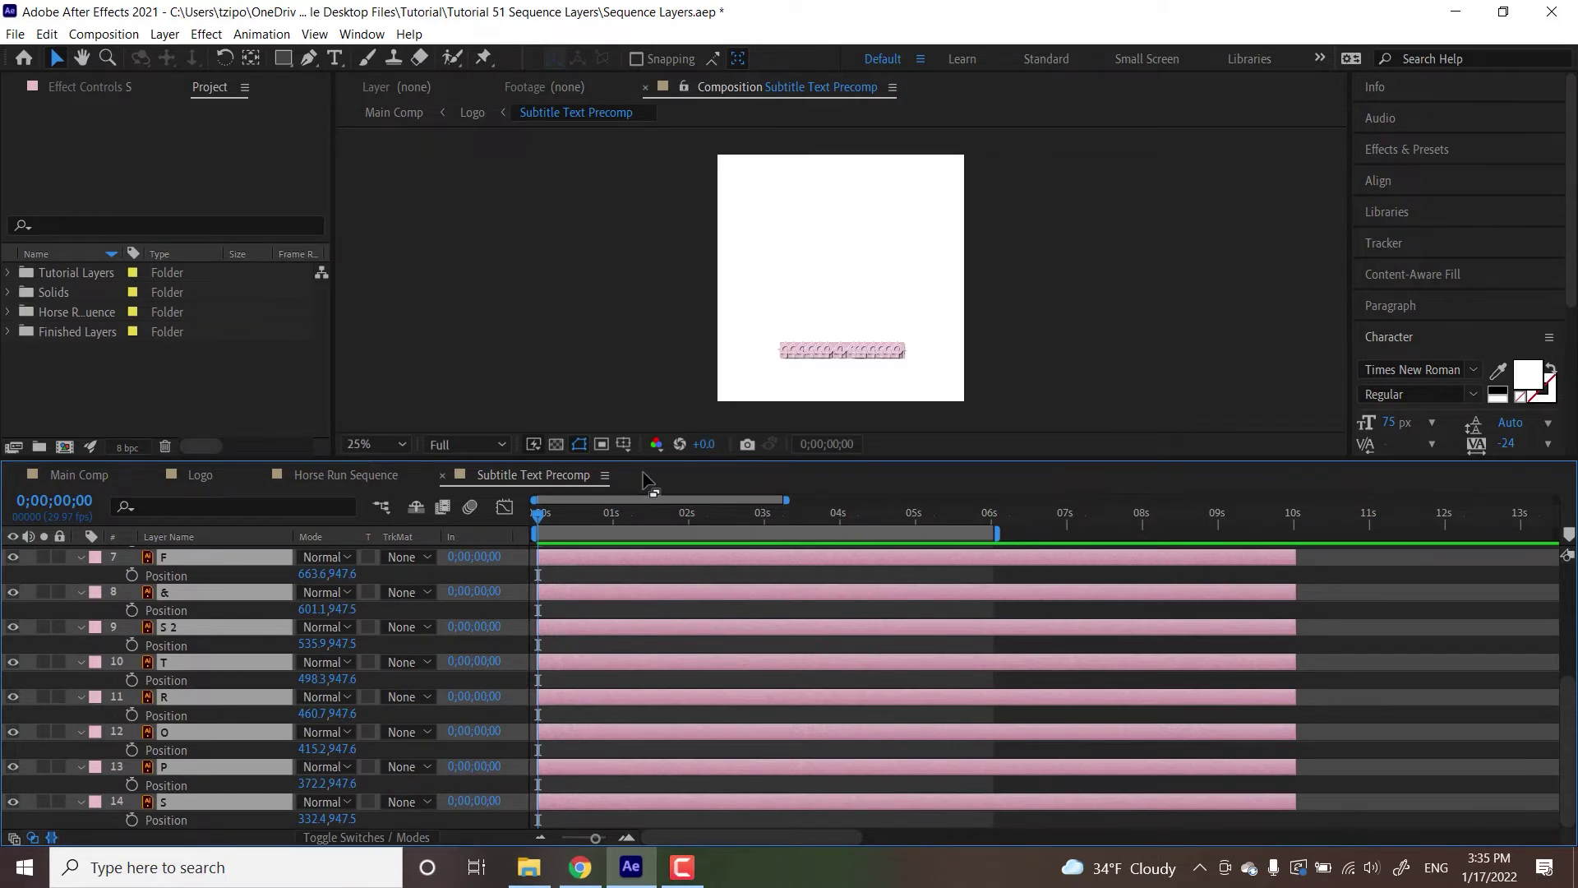
click(579, 515)
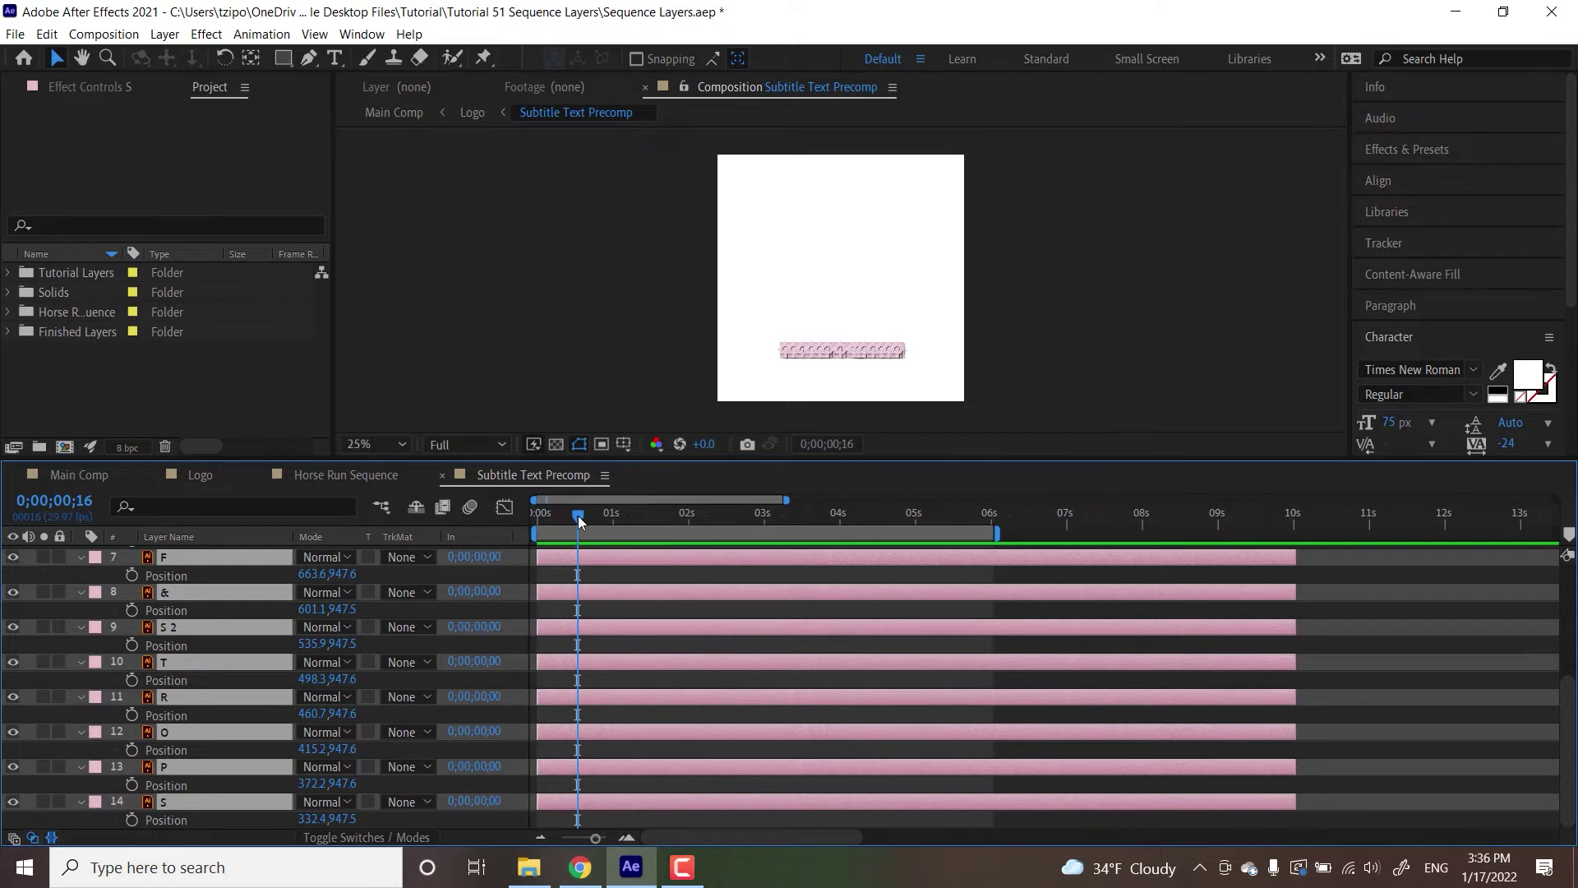
click(132, 574)
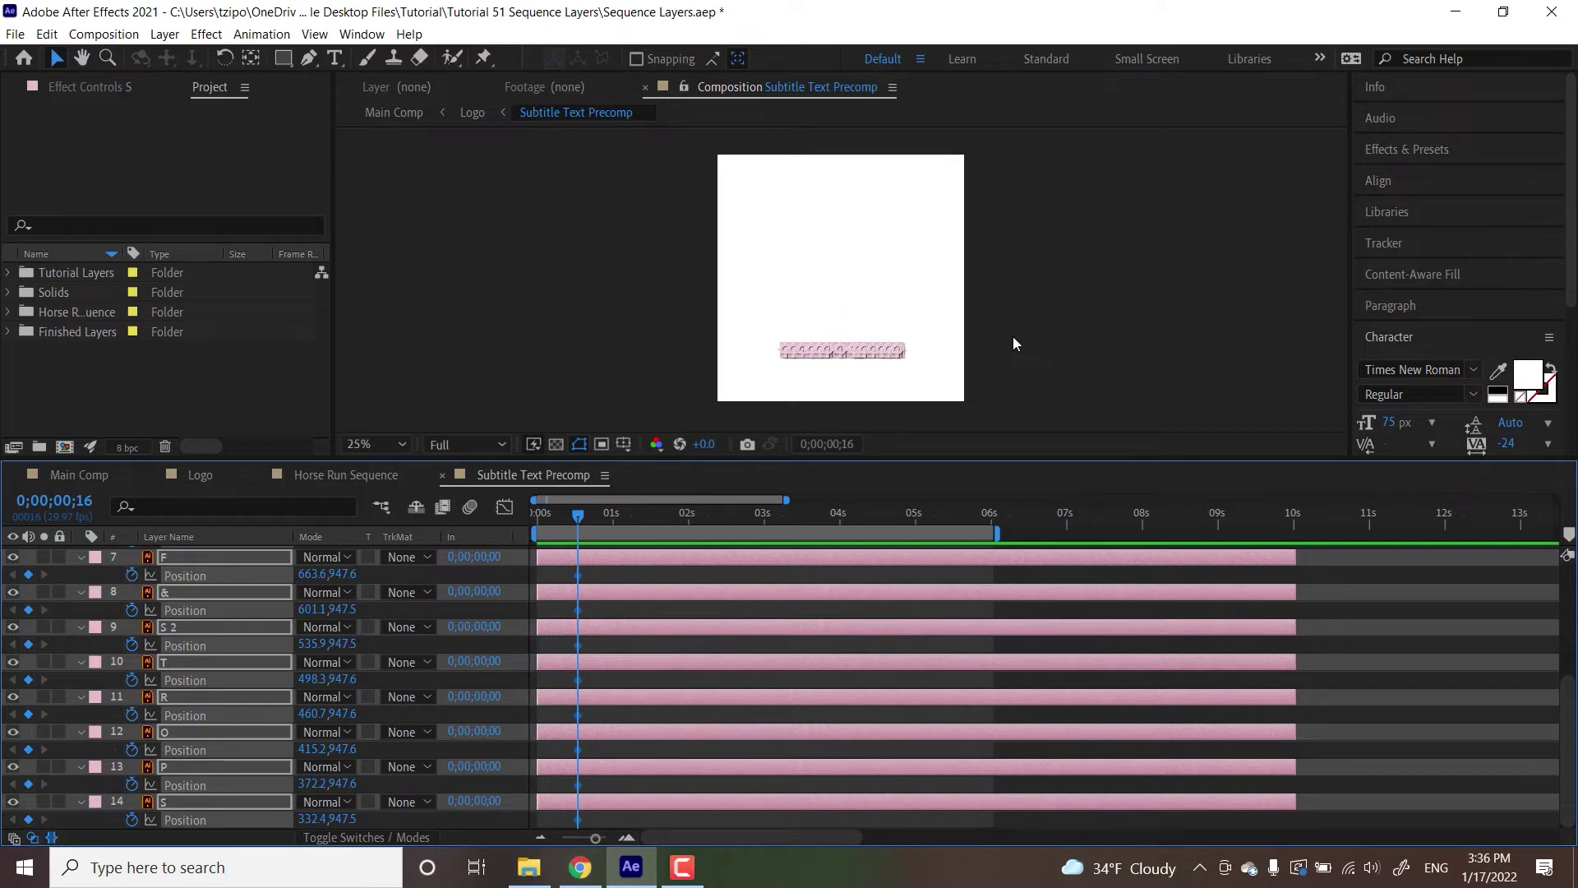
In the Main Comp, hide the Logo layer and preview the animation
click(562, 390)
click(80, 475)
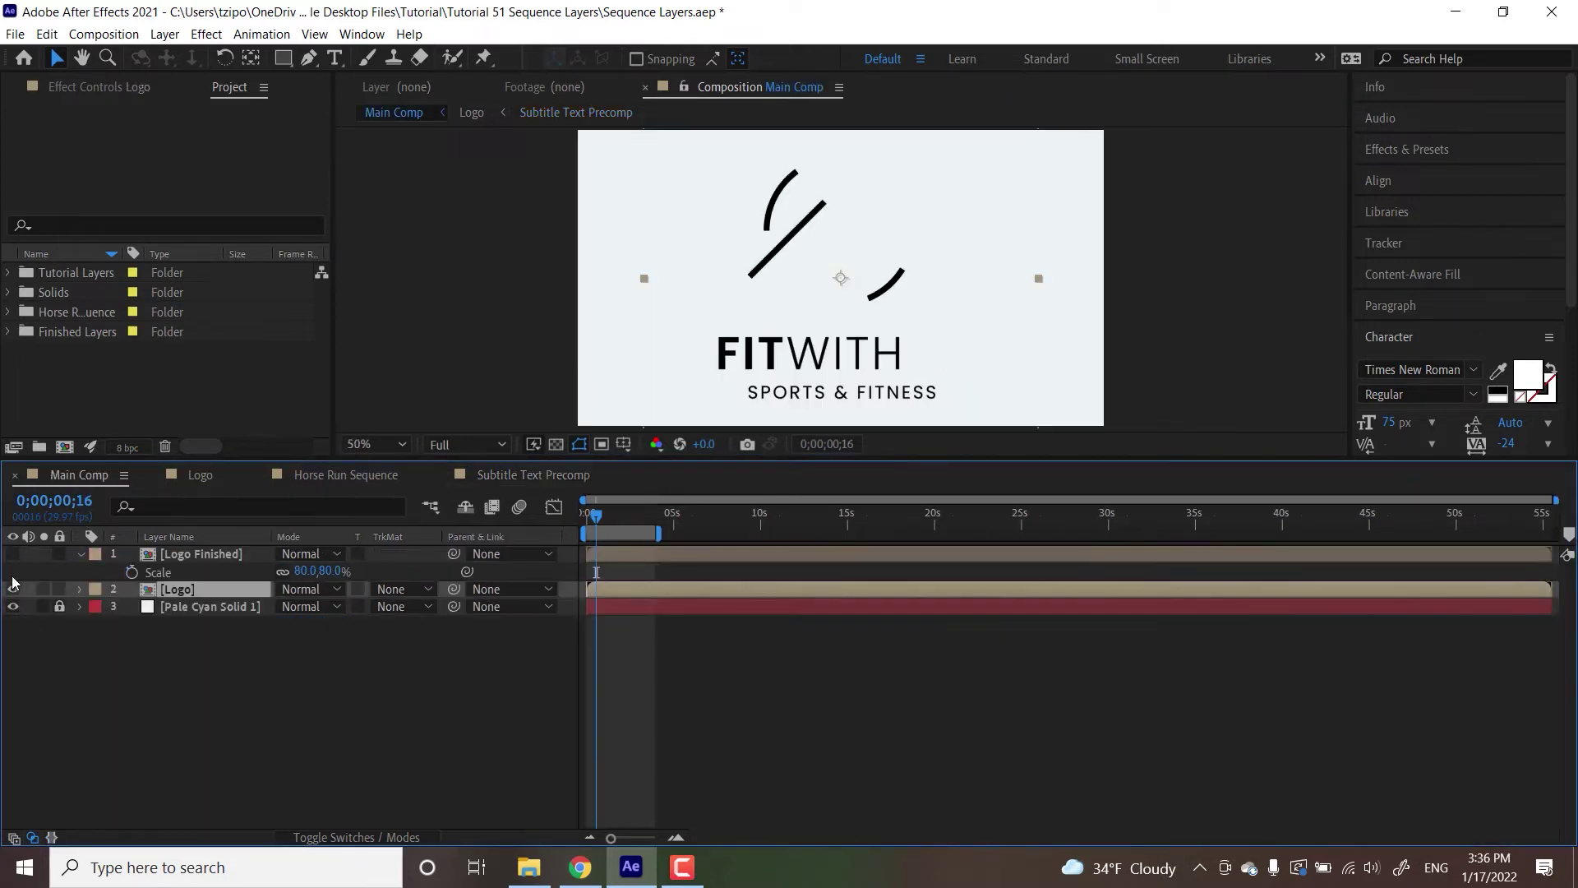
click(13, 589)
key(space)
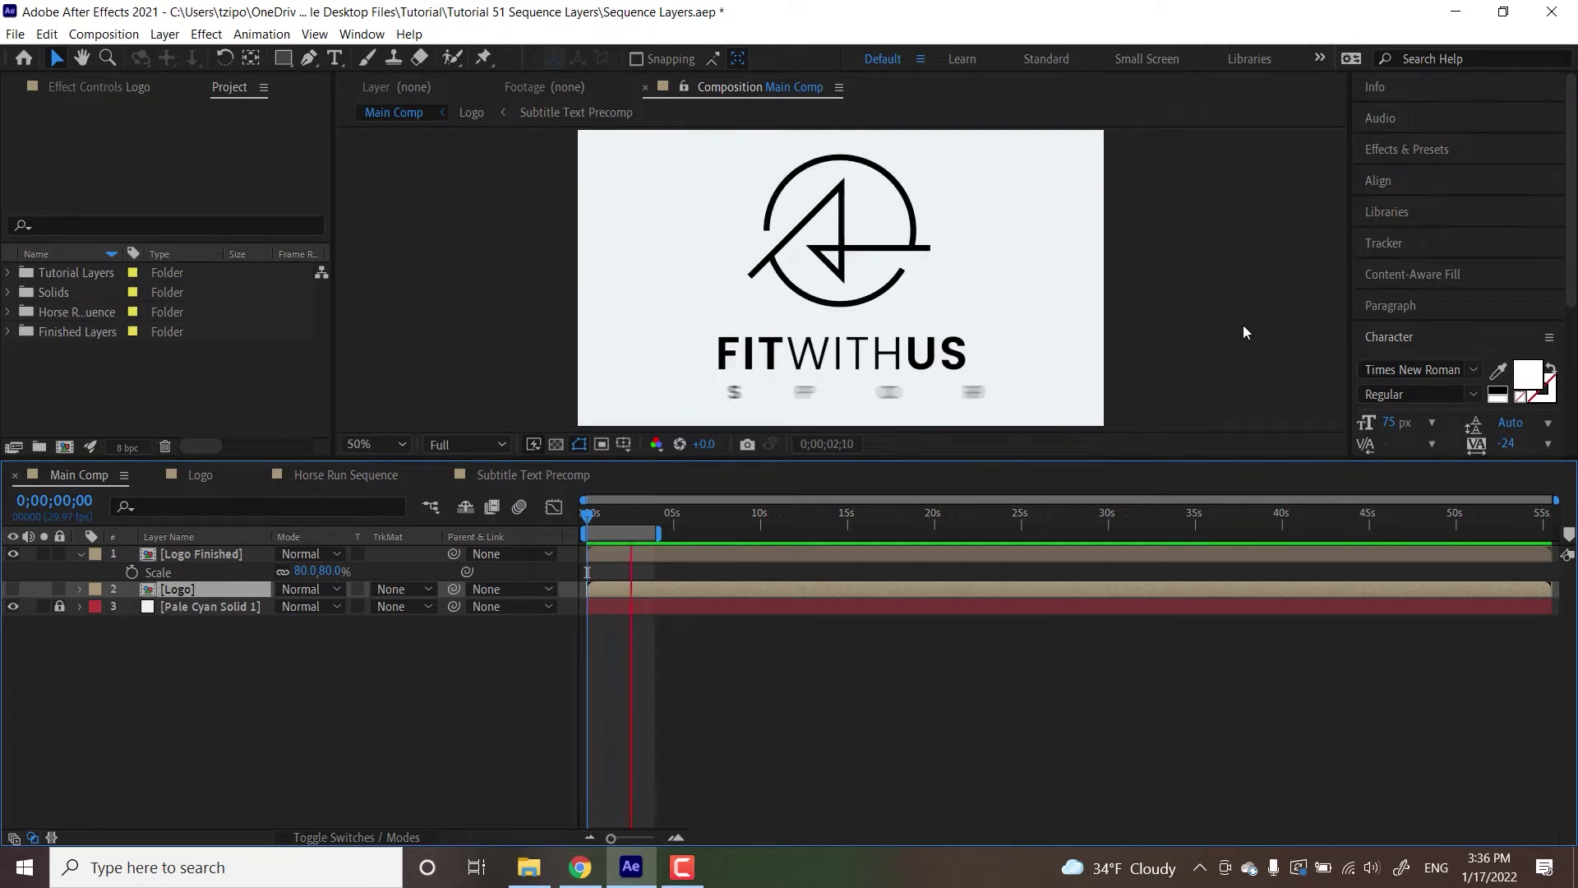
key(space)
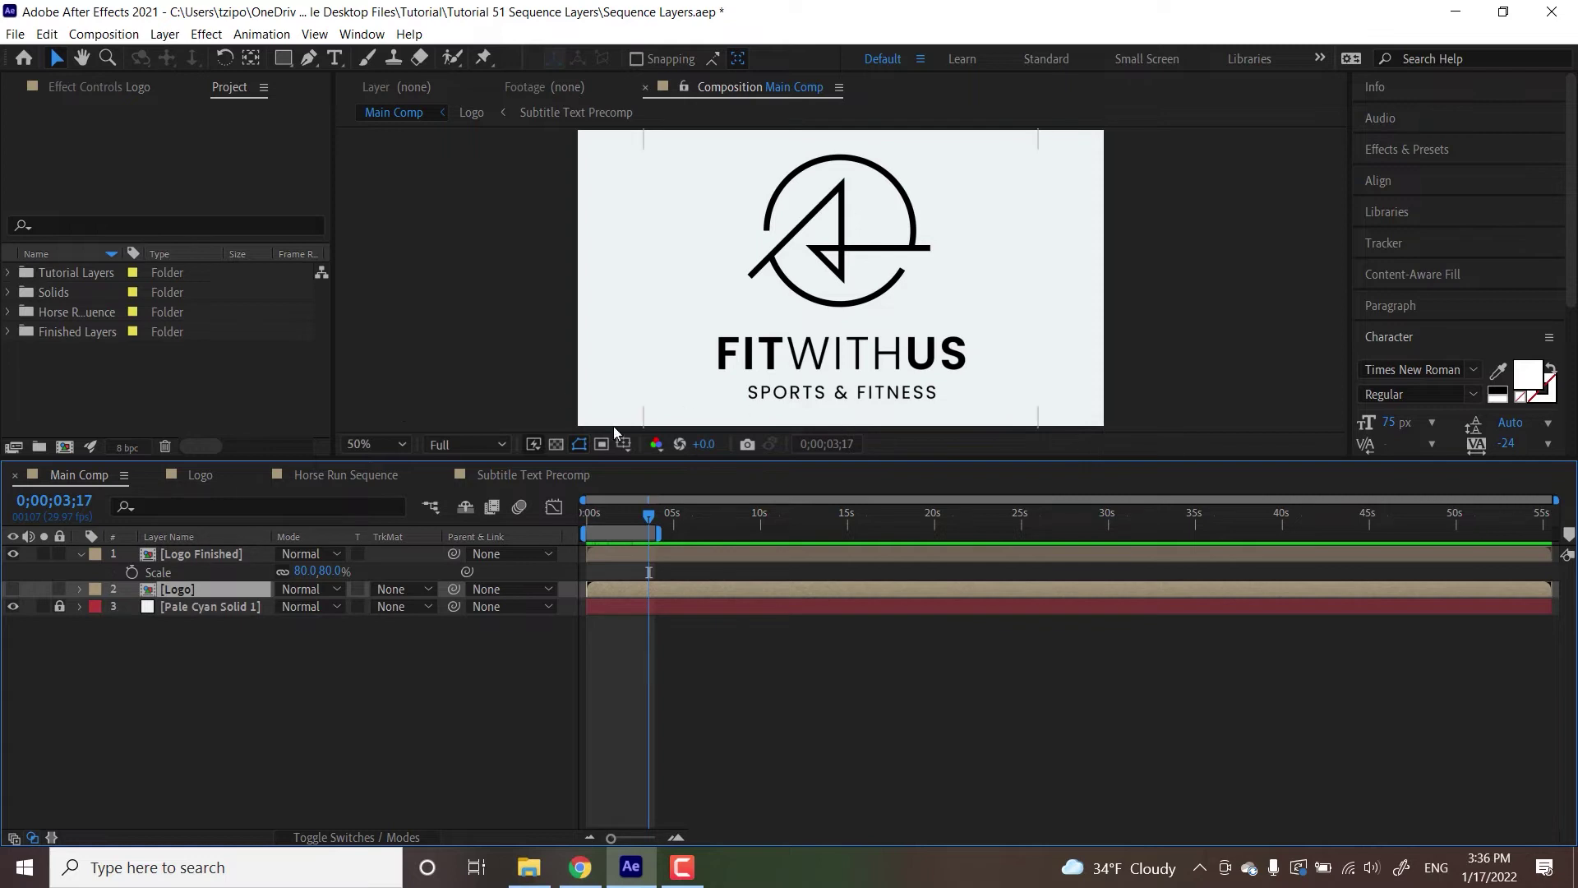
Return to Subtitle Text Precomp with the playhead at 0;00;00;09
click(539, 476)
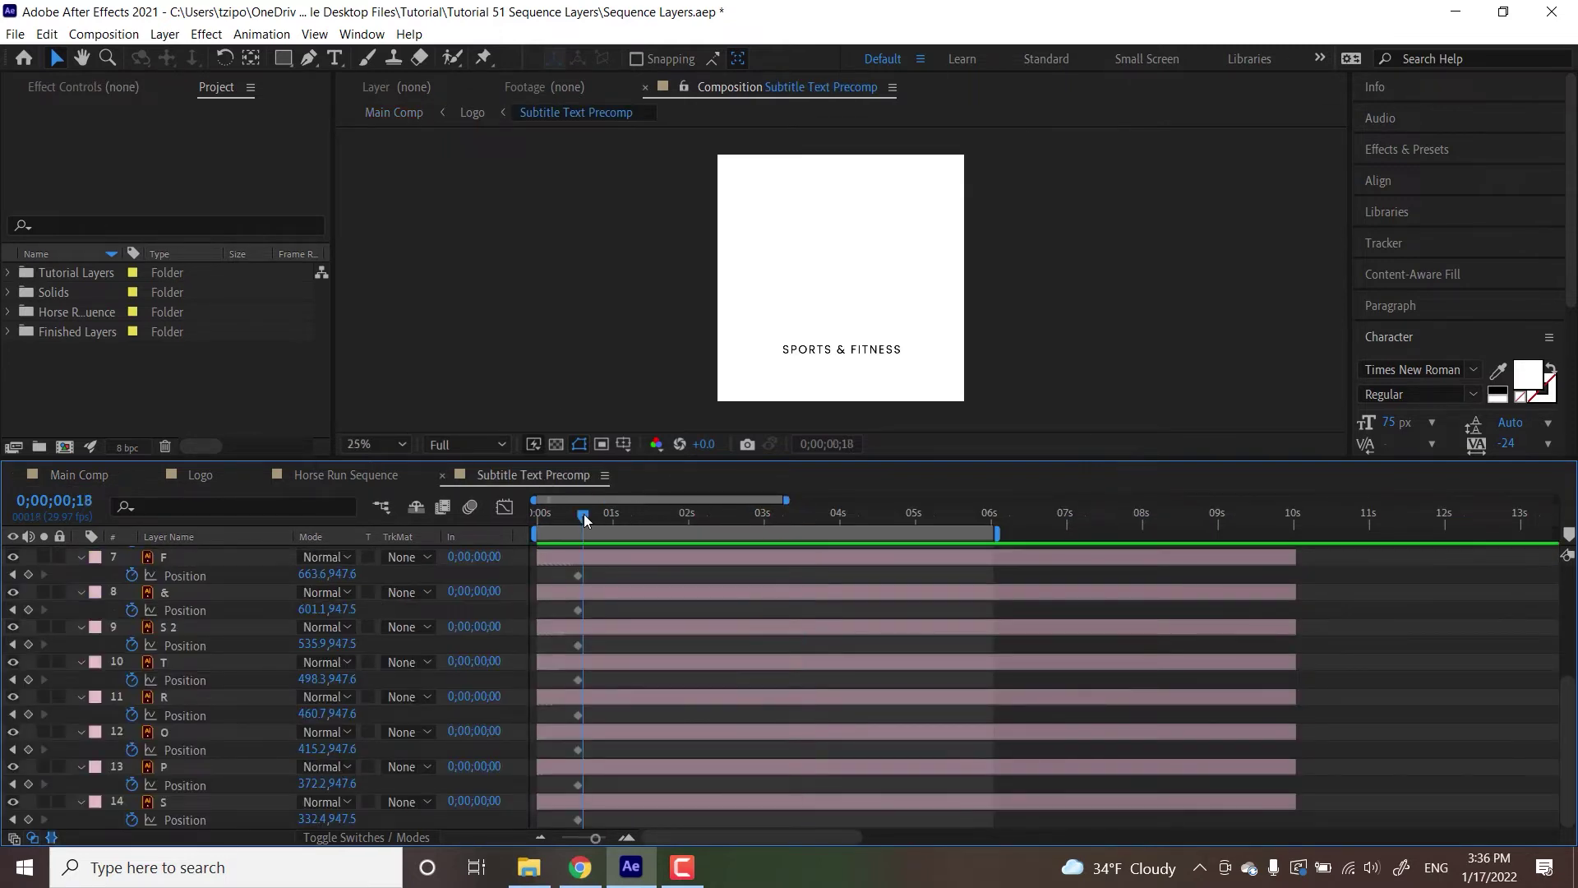
drag(584, 518, 580, 519)
drag(570, 519, 561, 524)
Select all letter layers and keyframe their Position X 20 pixels left
click(185, 803)
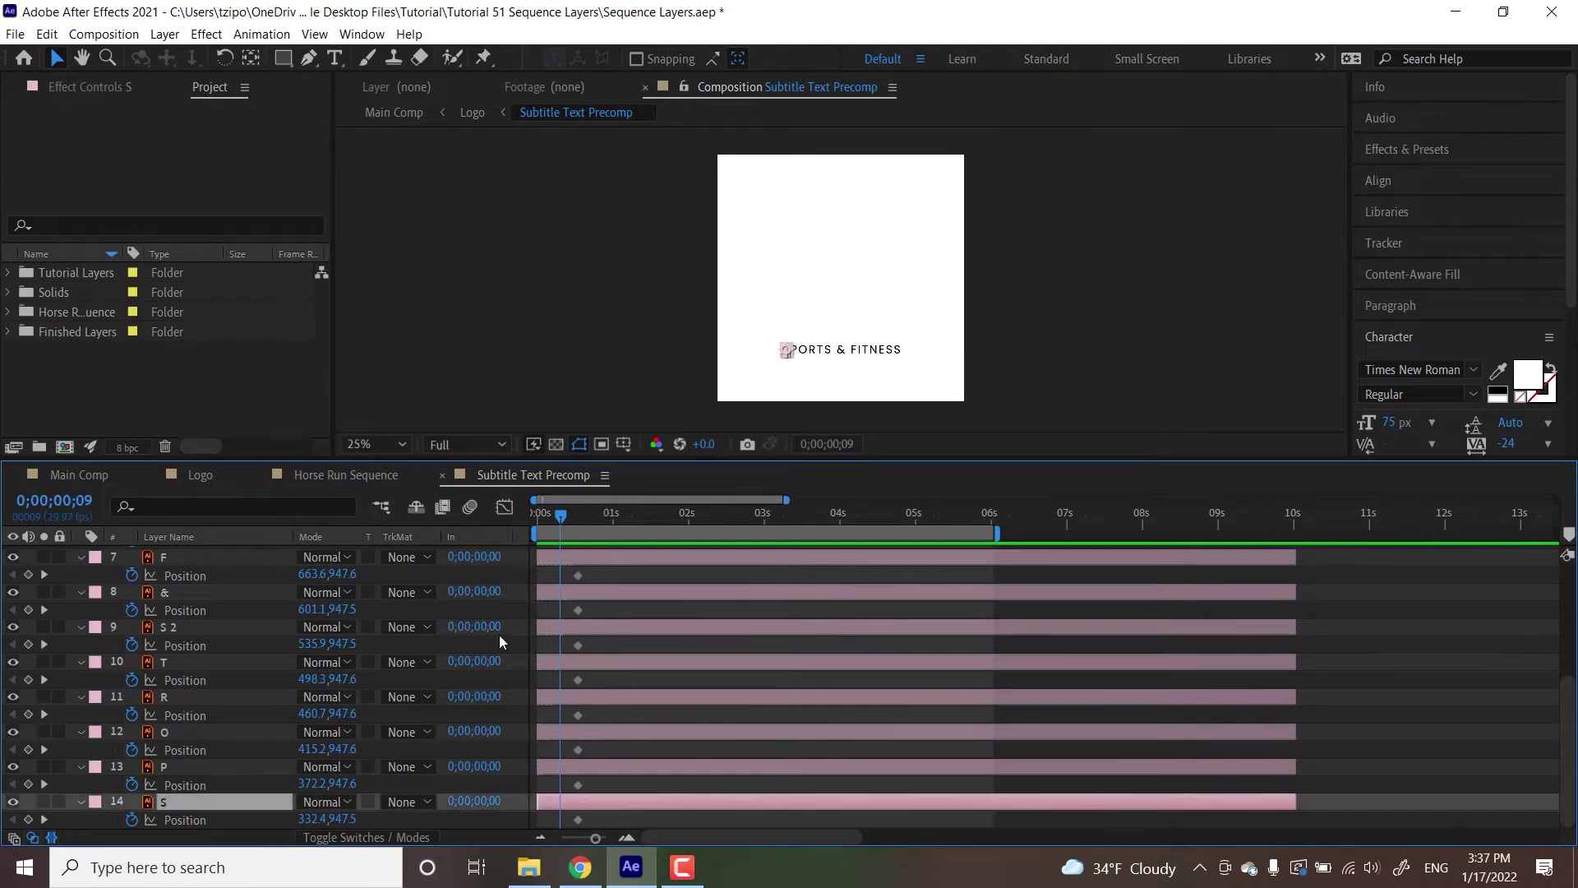
drag(1568, 686, 1564, 555)
shift+click(174, 552)
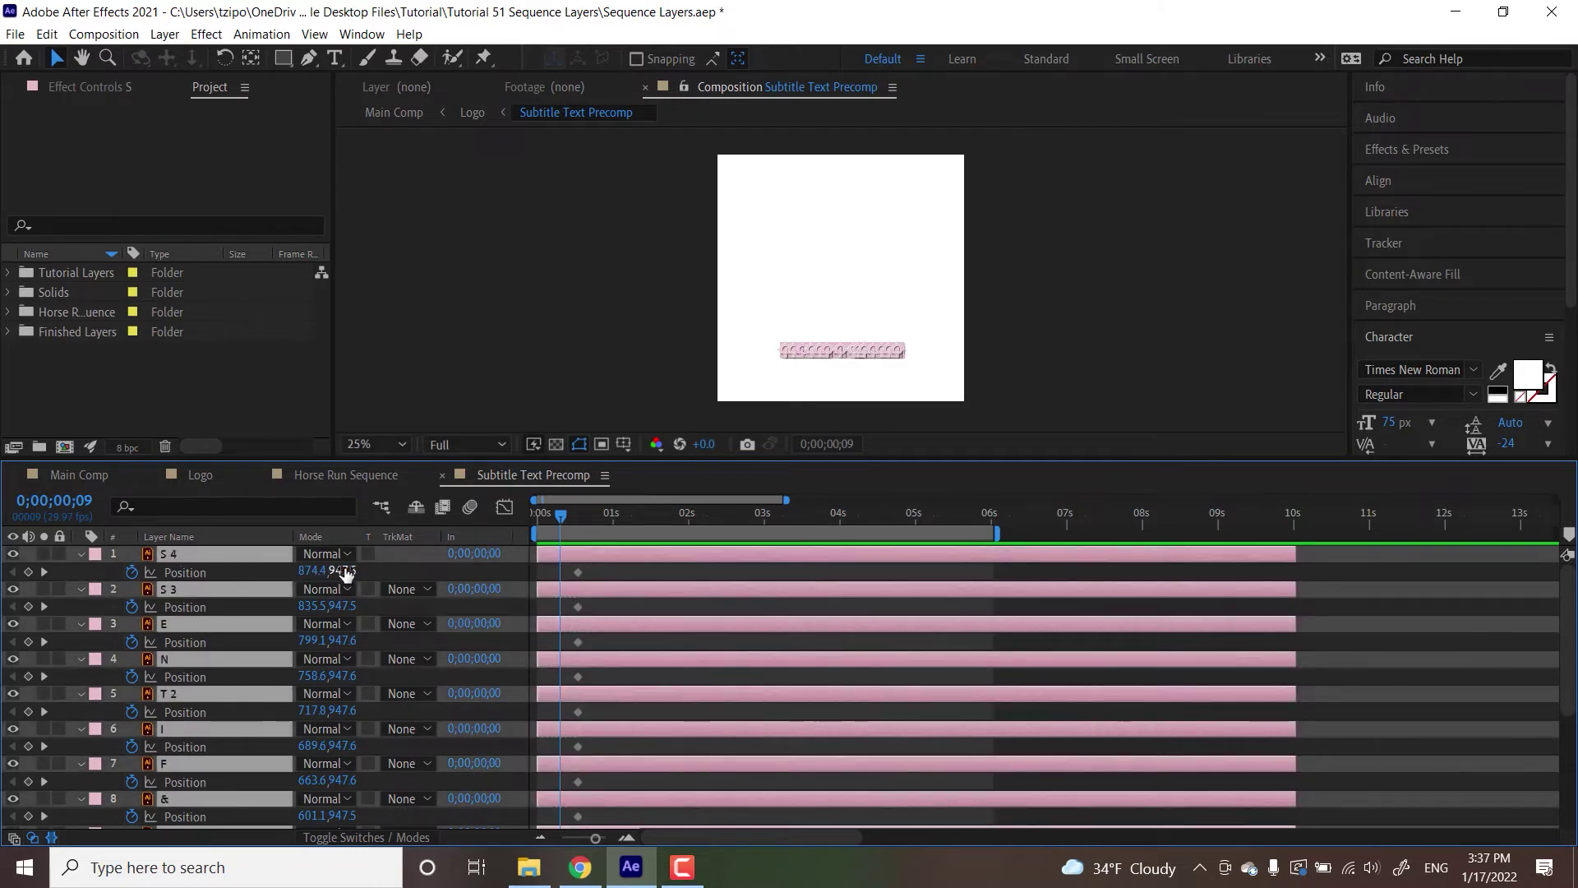
drag(345, 573, 329, 572)
key(ctrl+z)
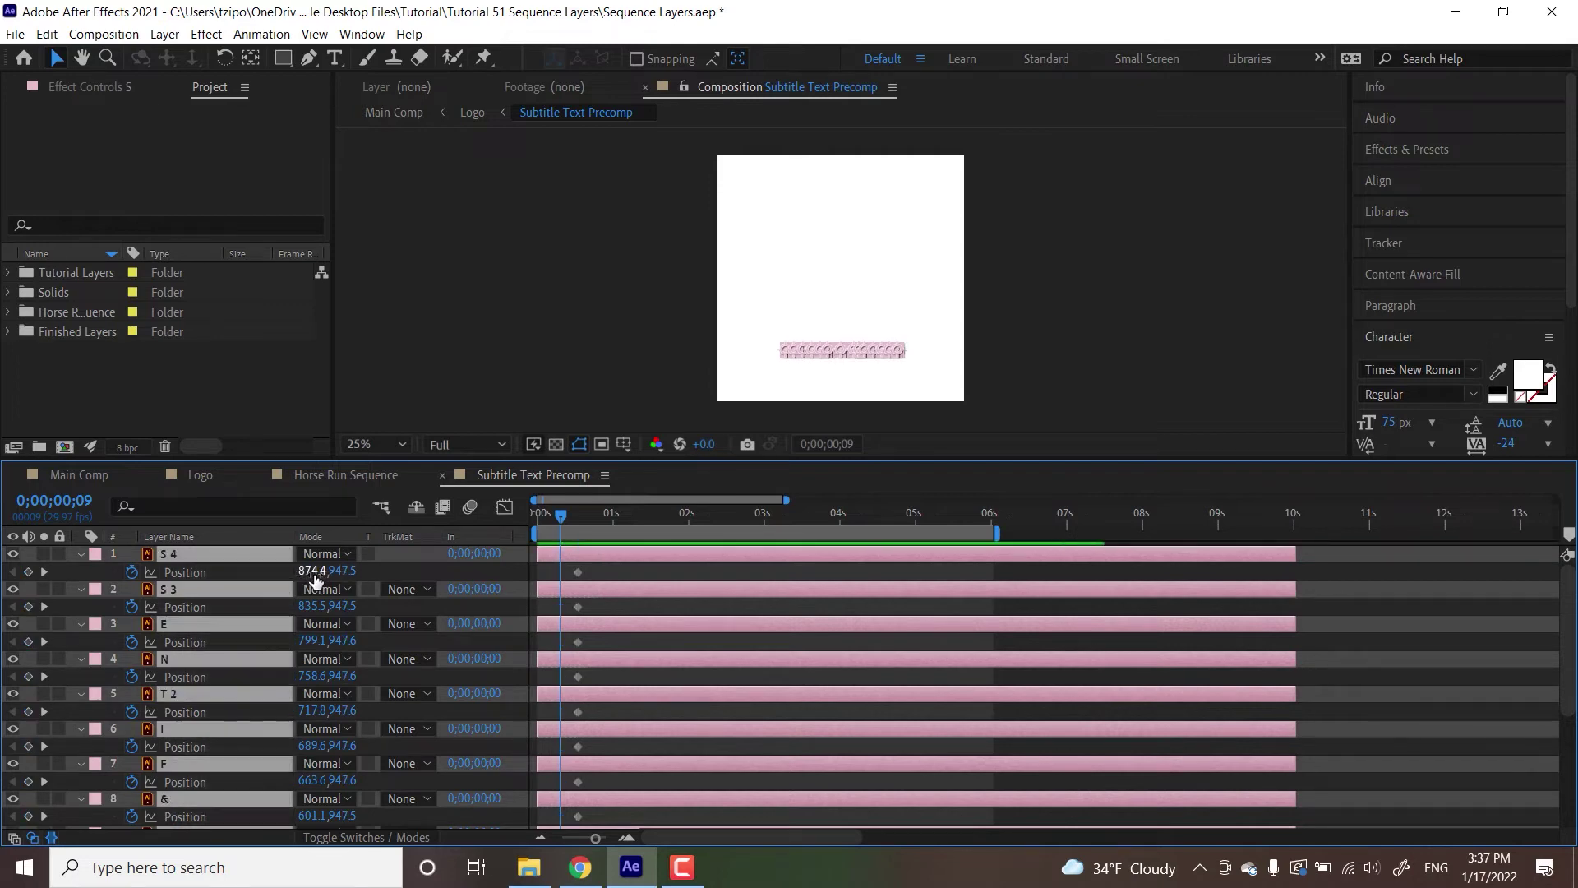
drag(315, 576, 294, 575)
click(612, 564)
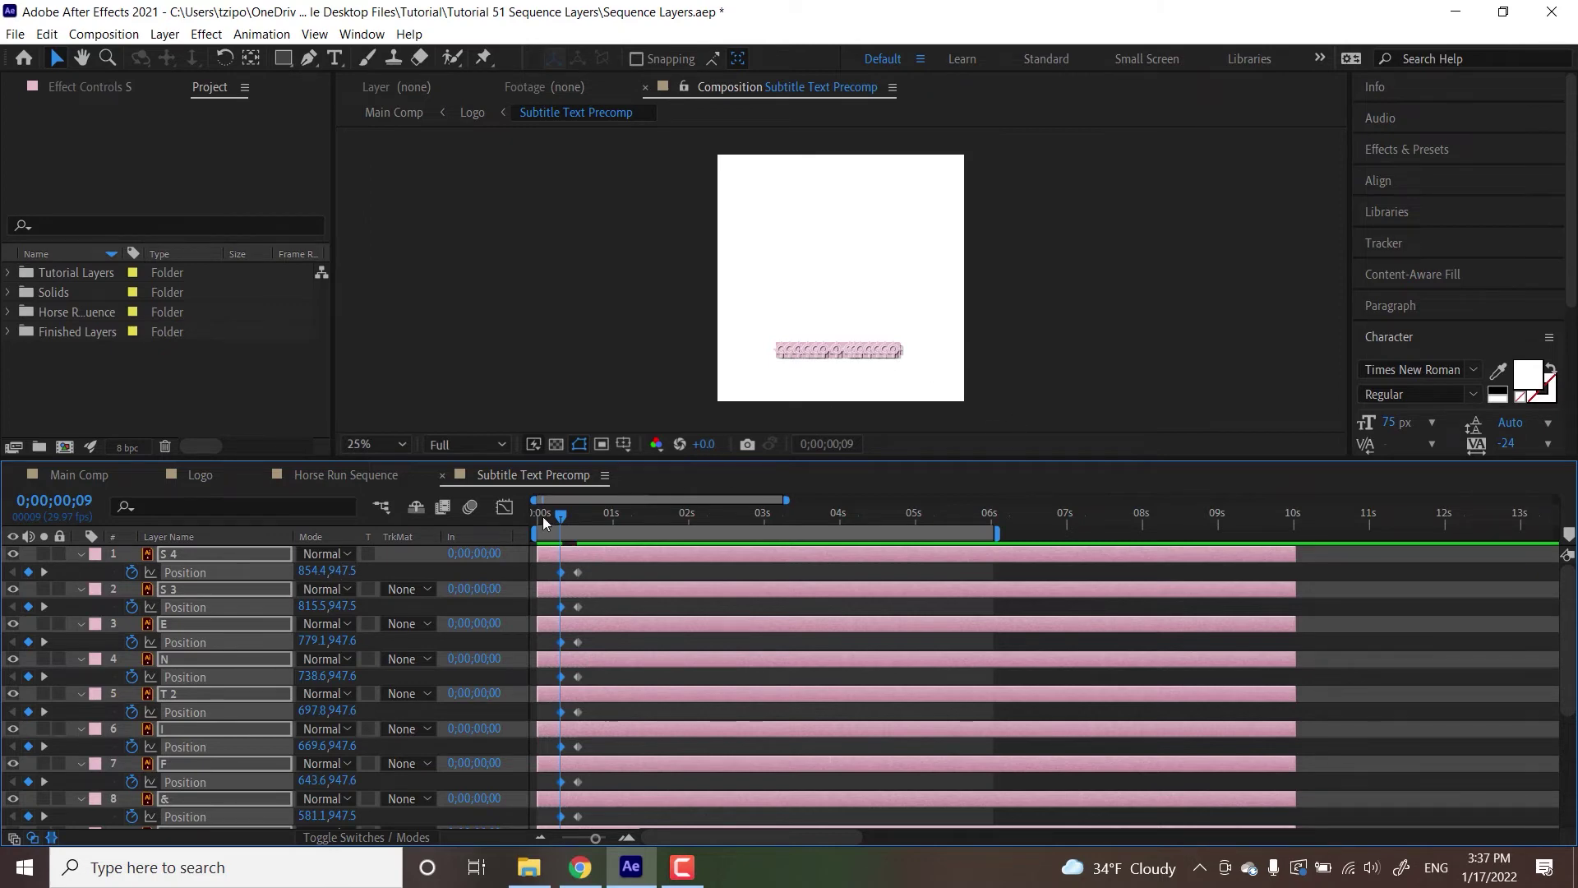
At 0s, push all letters' Position X to about 1892, off frame right
drag(543, 518, 531, 520)
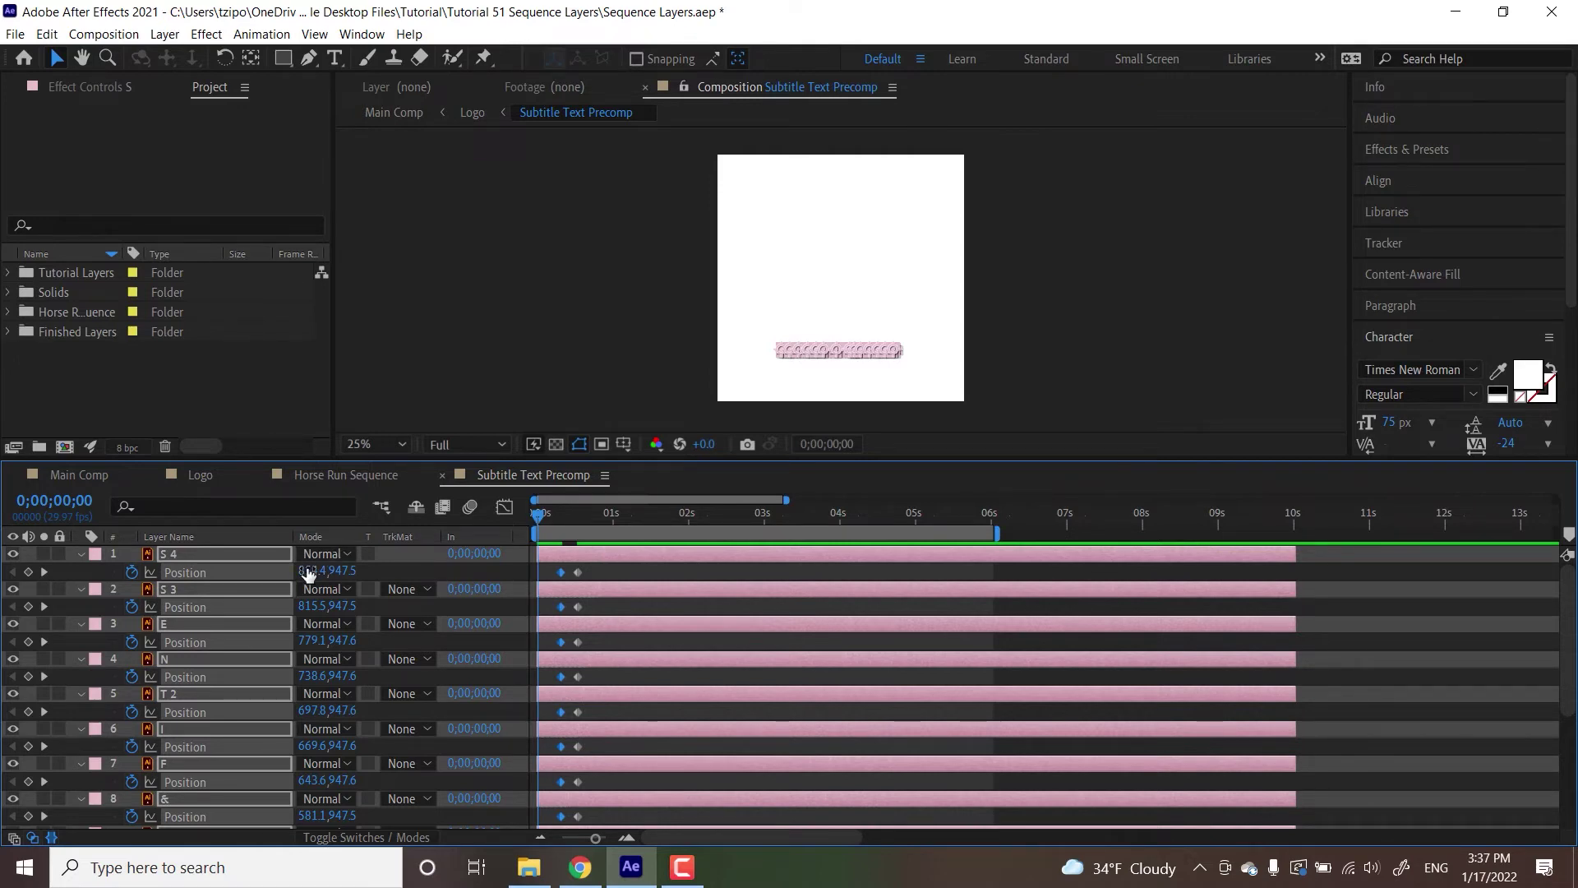
drag(308, 574, 1021, 560)
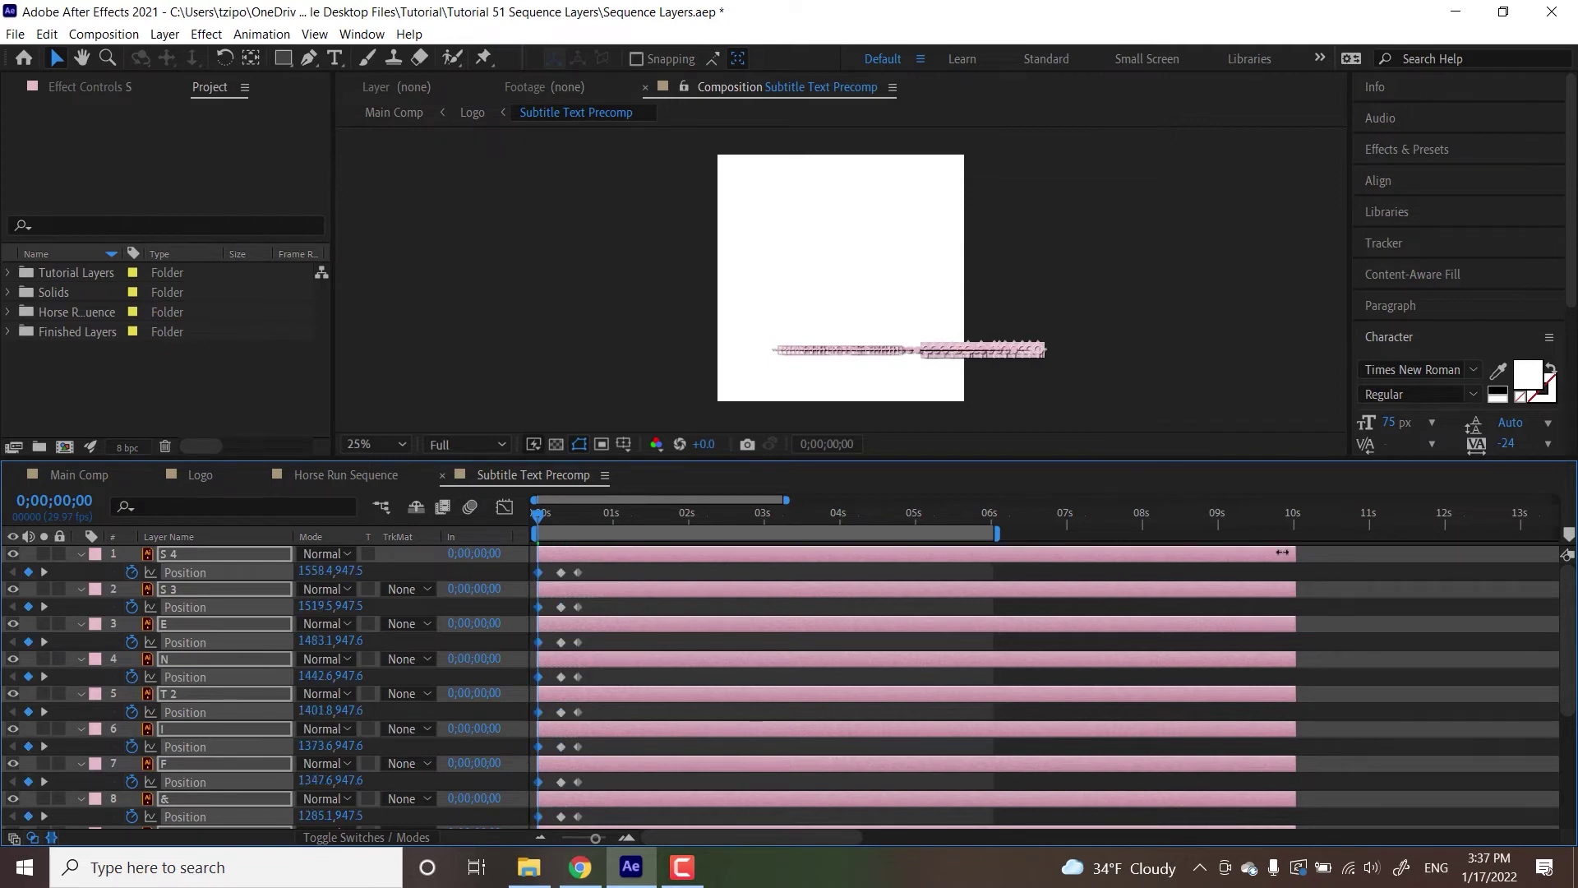
drag(1290, 552, 1357, 551)
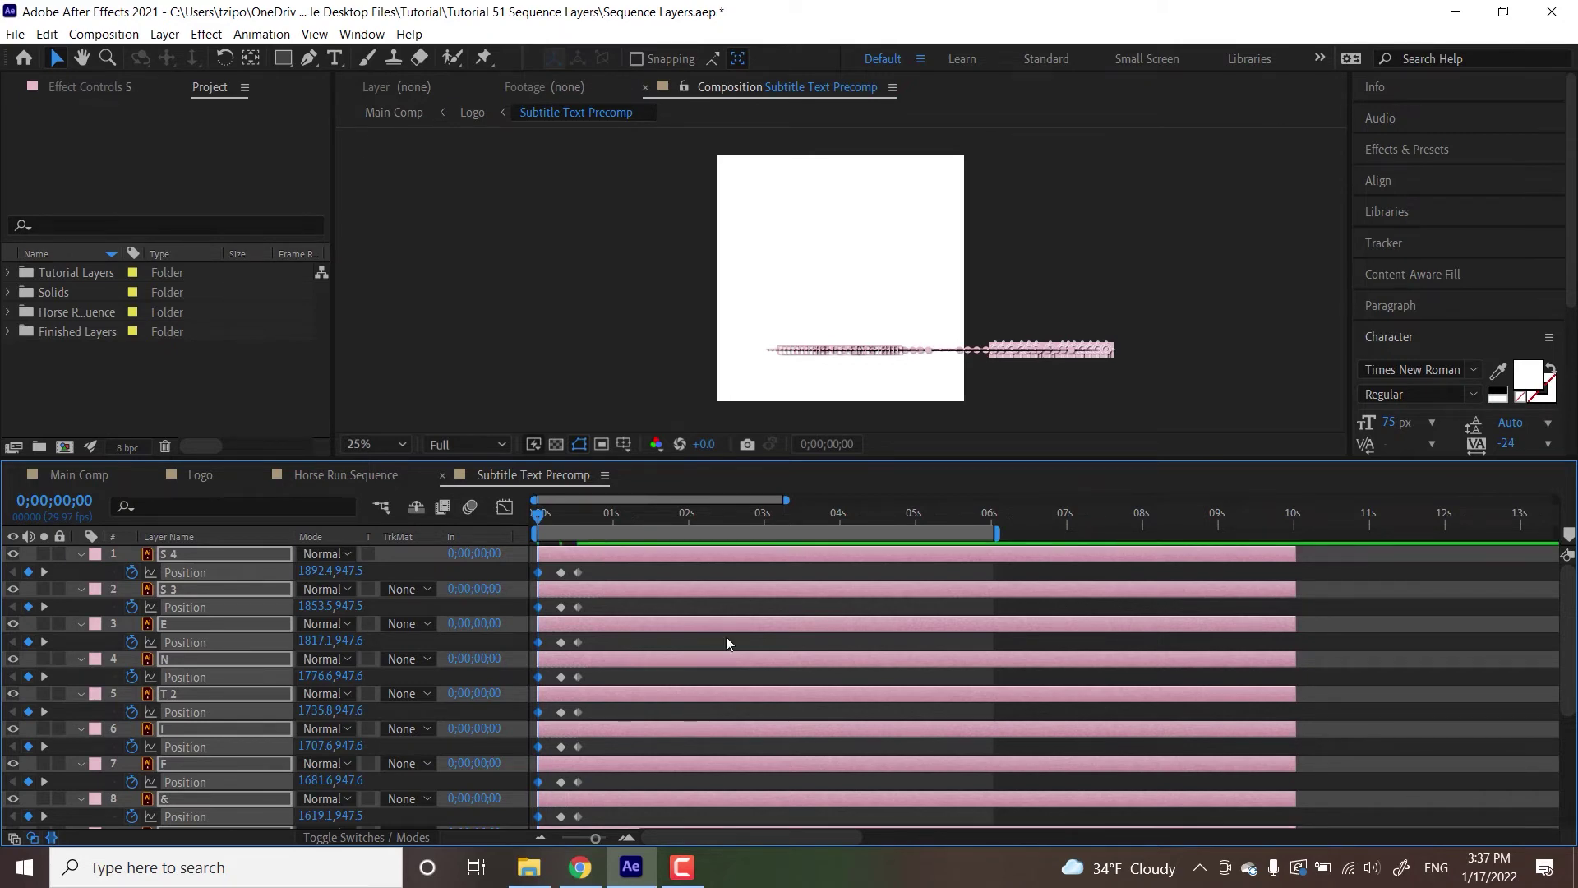
Preview the letters sliding in from the right, twice from the start
click(1209, 356)
key(space)
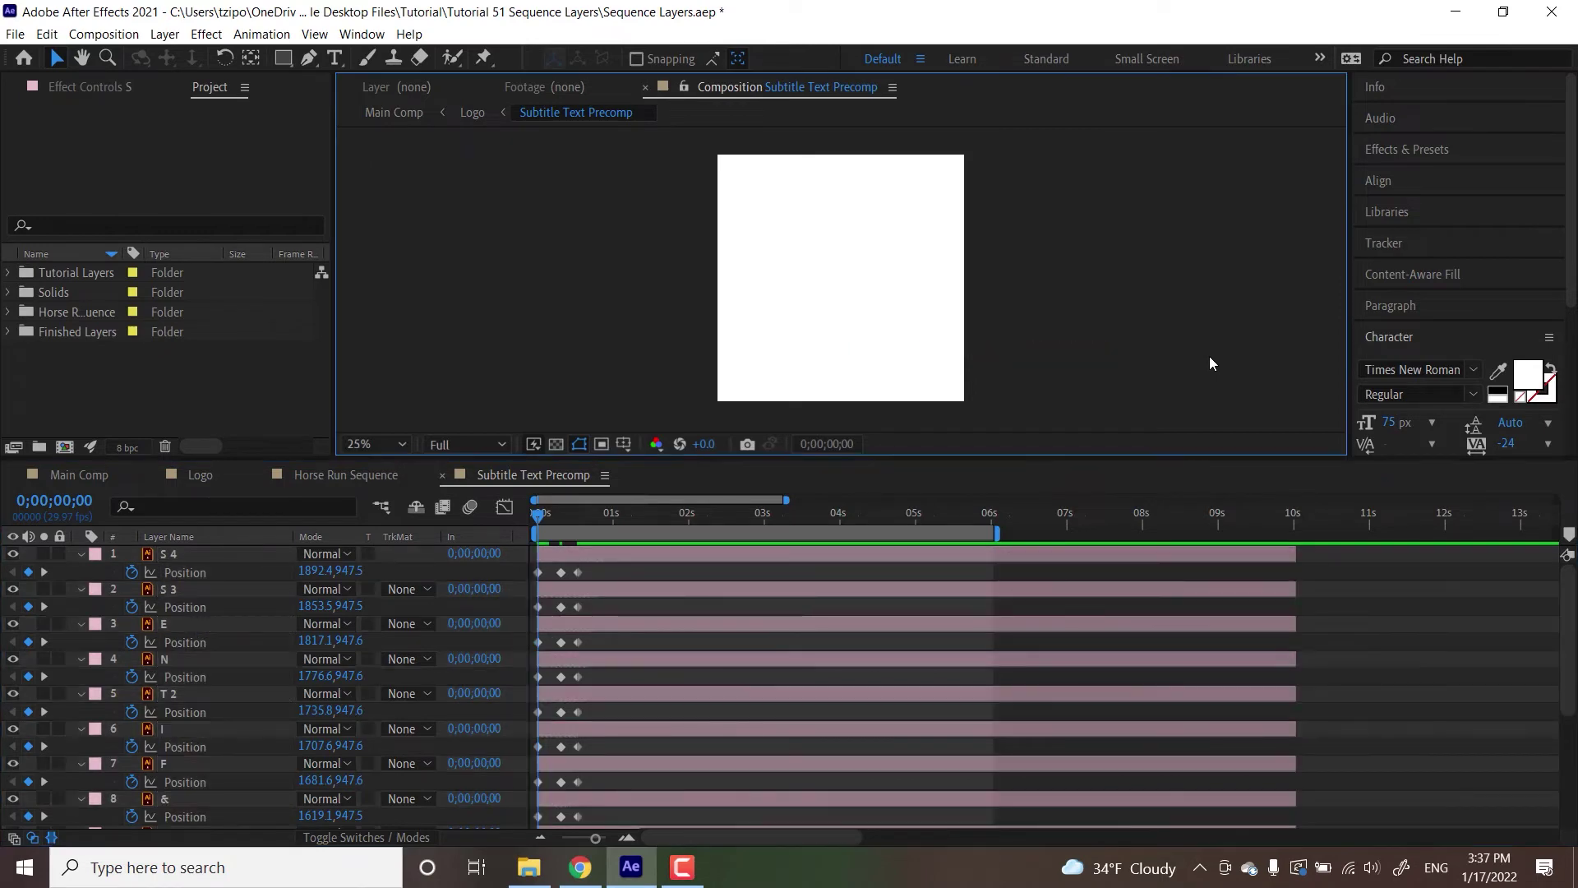
key(space)
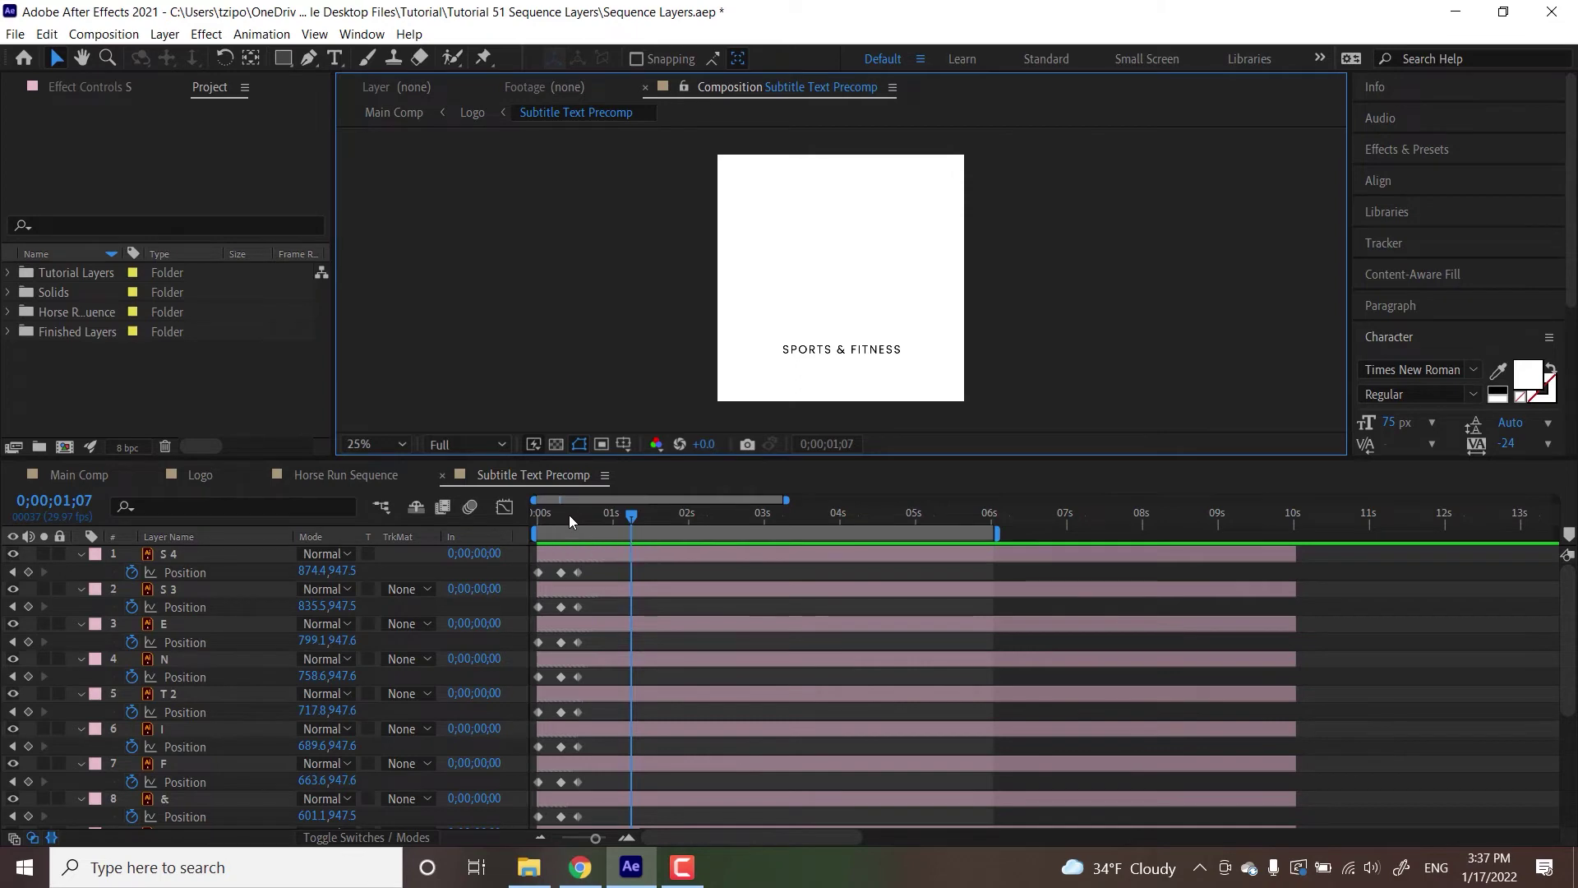
click(535, 518)
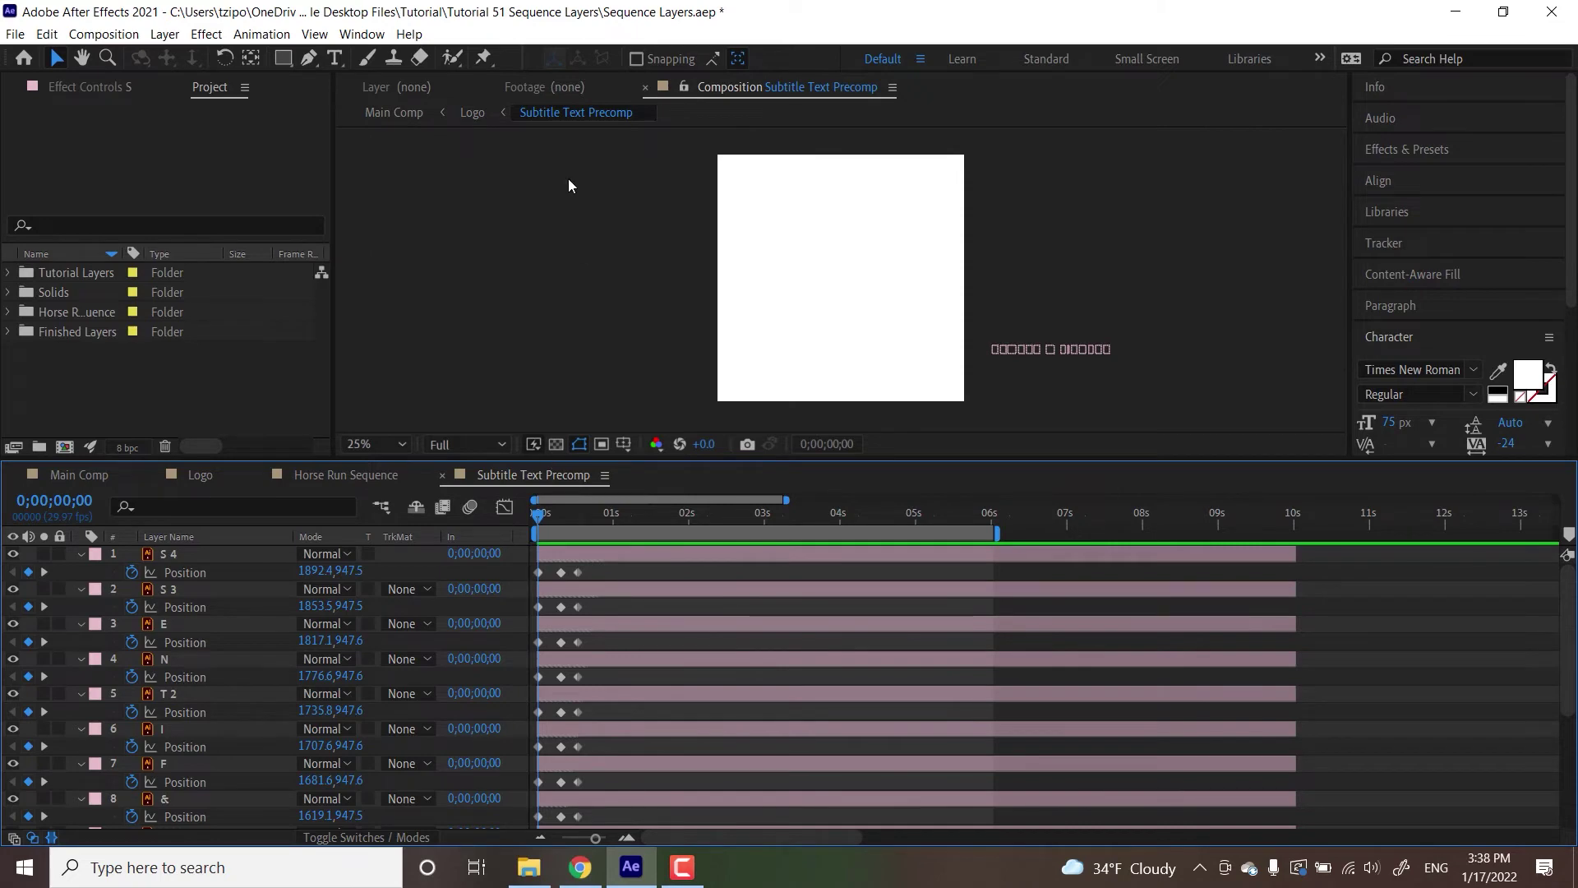
key(space)
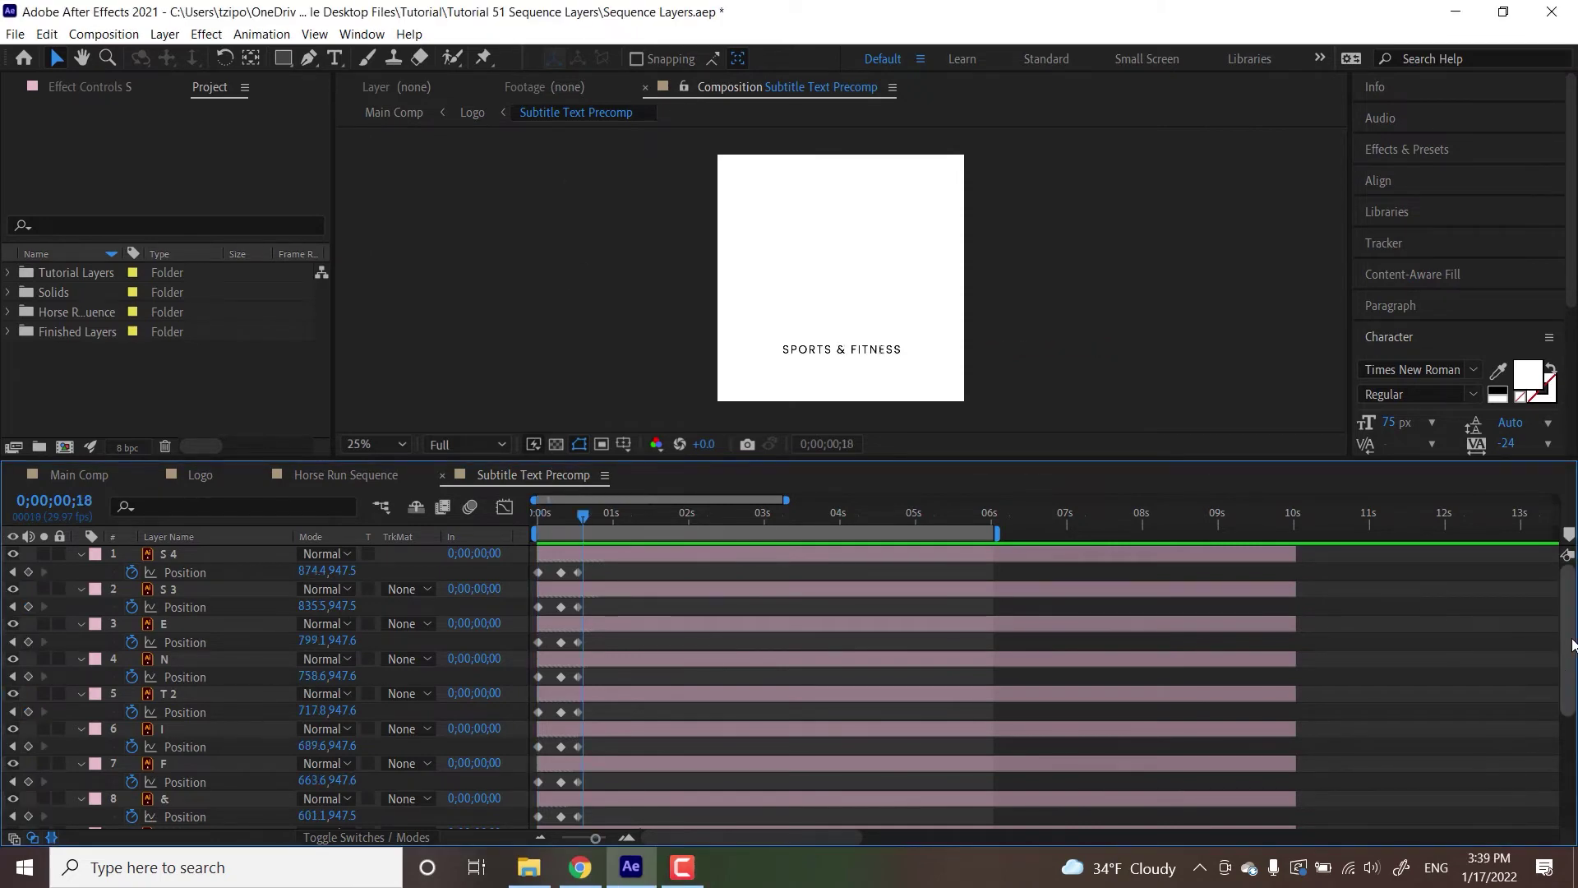
scroll(1572, 643, down, 2)
scroll(1572, 658, up, 2)
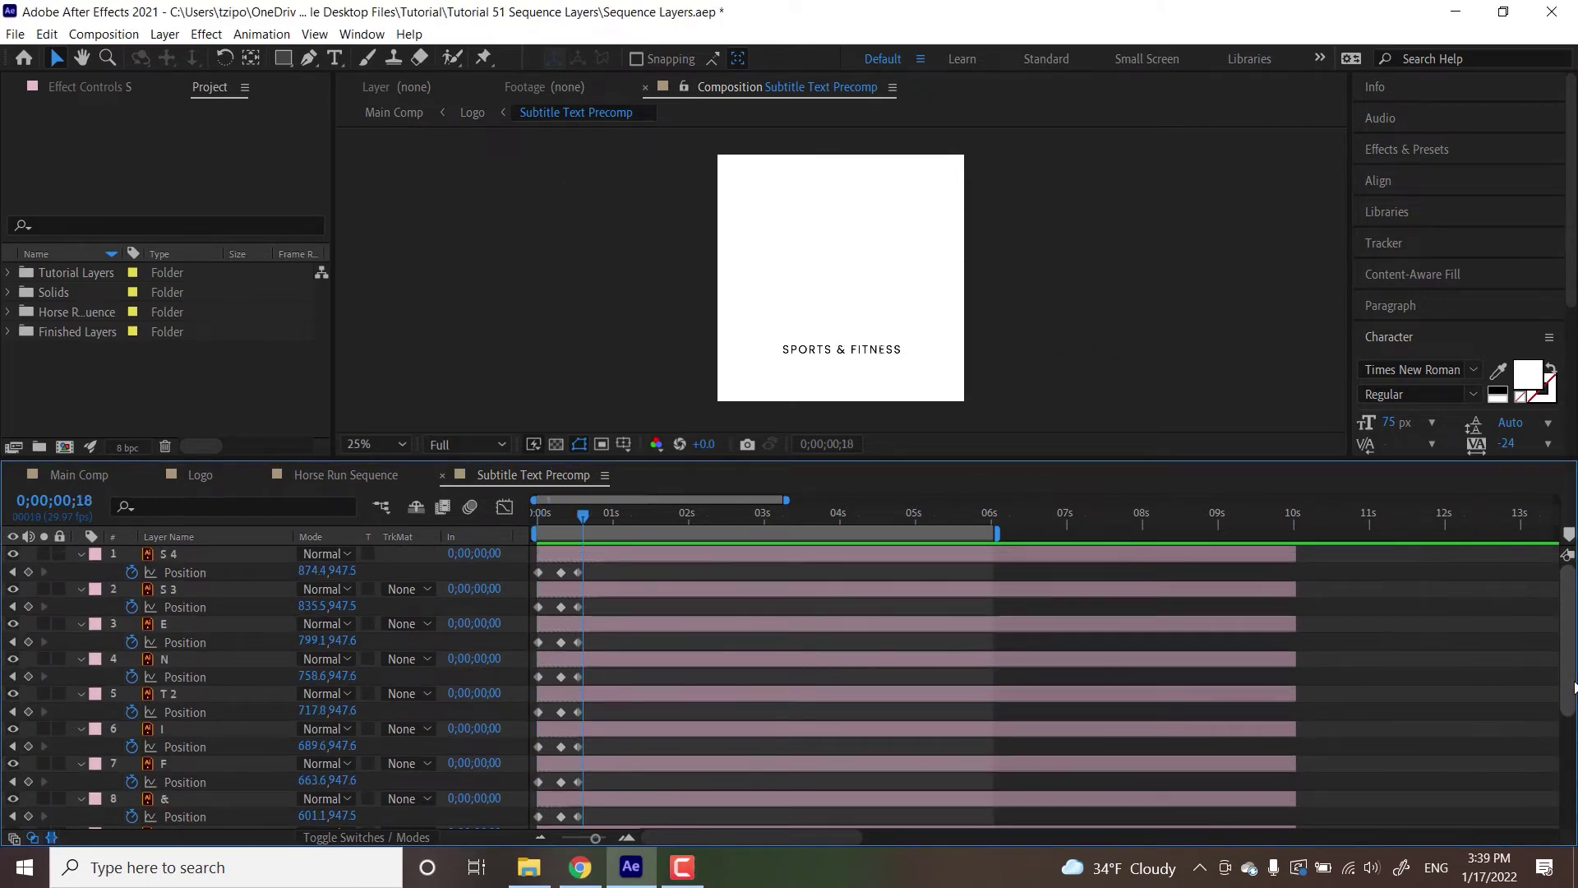
scroll(1572, 779, down, 3)
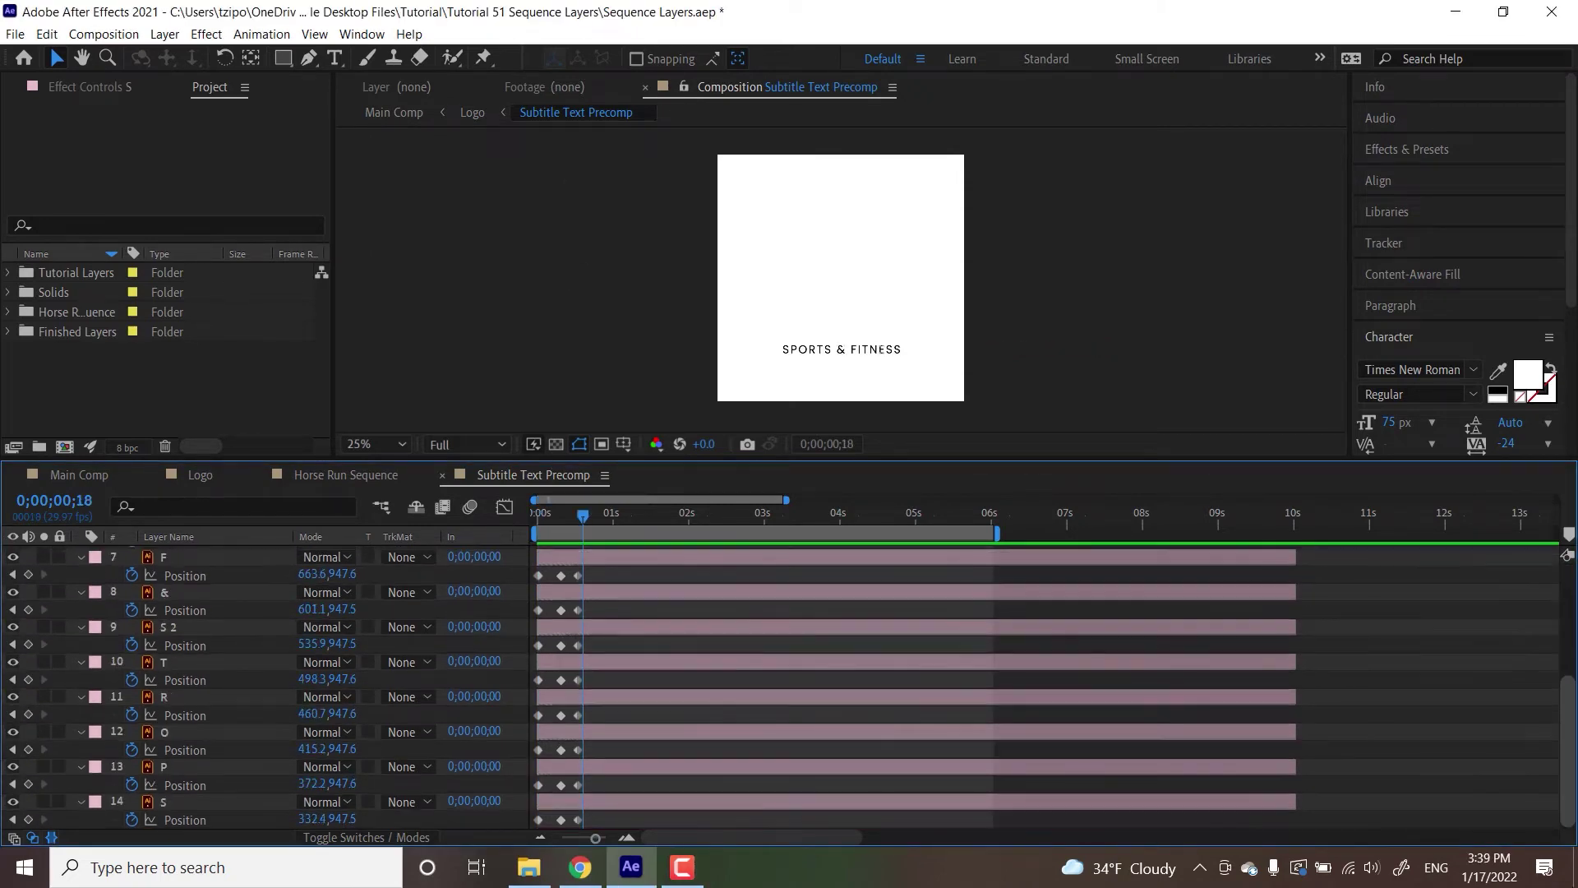
Select letter layers 1–14 and trim their out points to 0;00;00;18
click(175, 820)
click(212, 803)
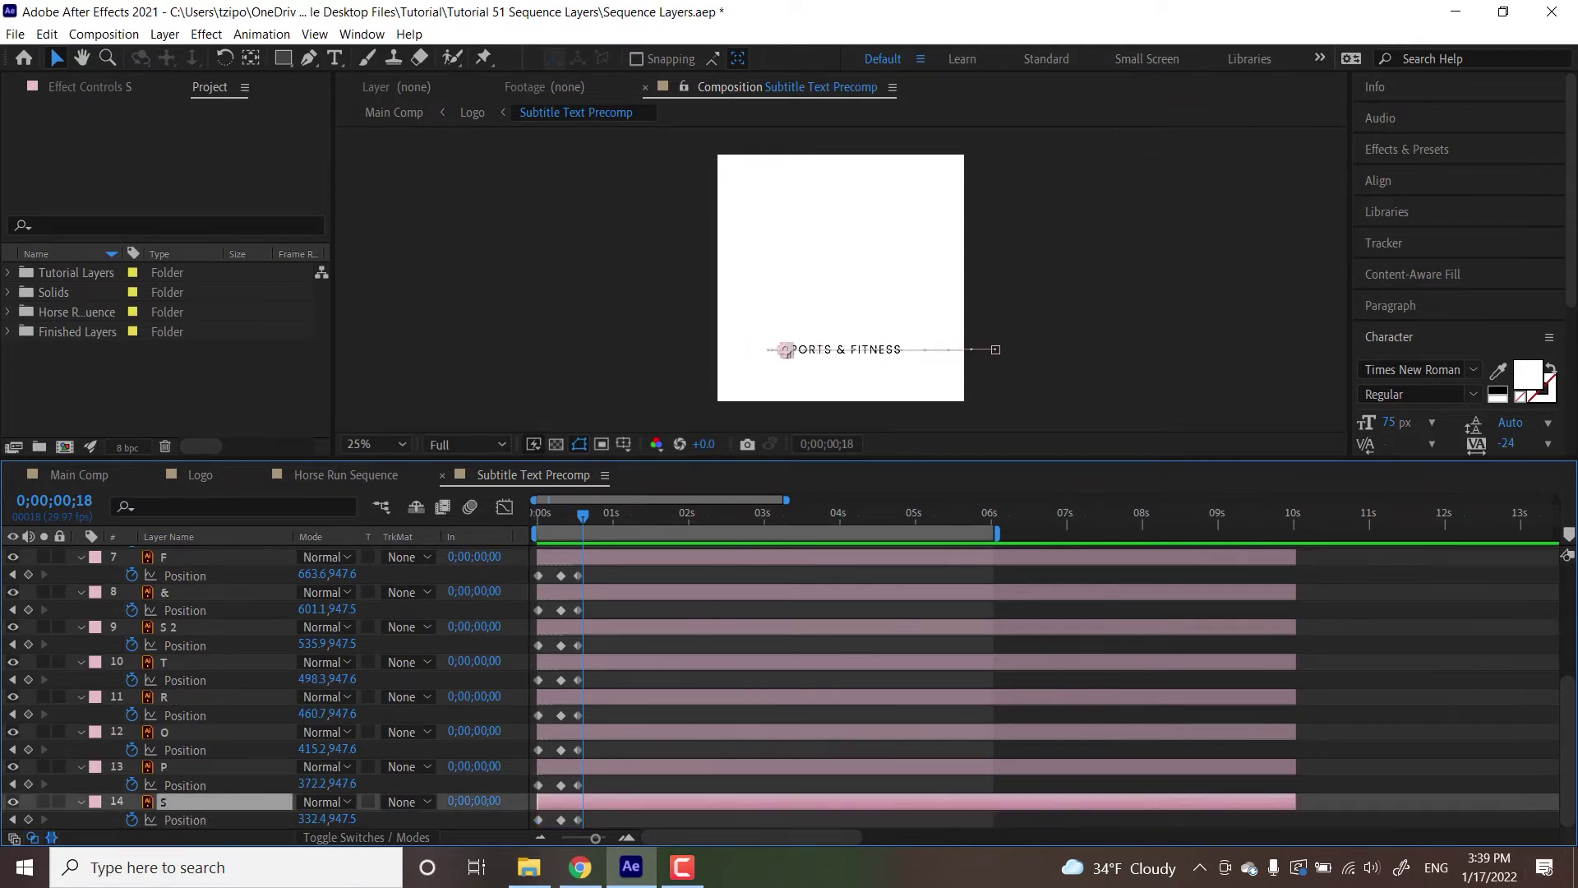
scroll(1567, 744, up, 3)
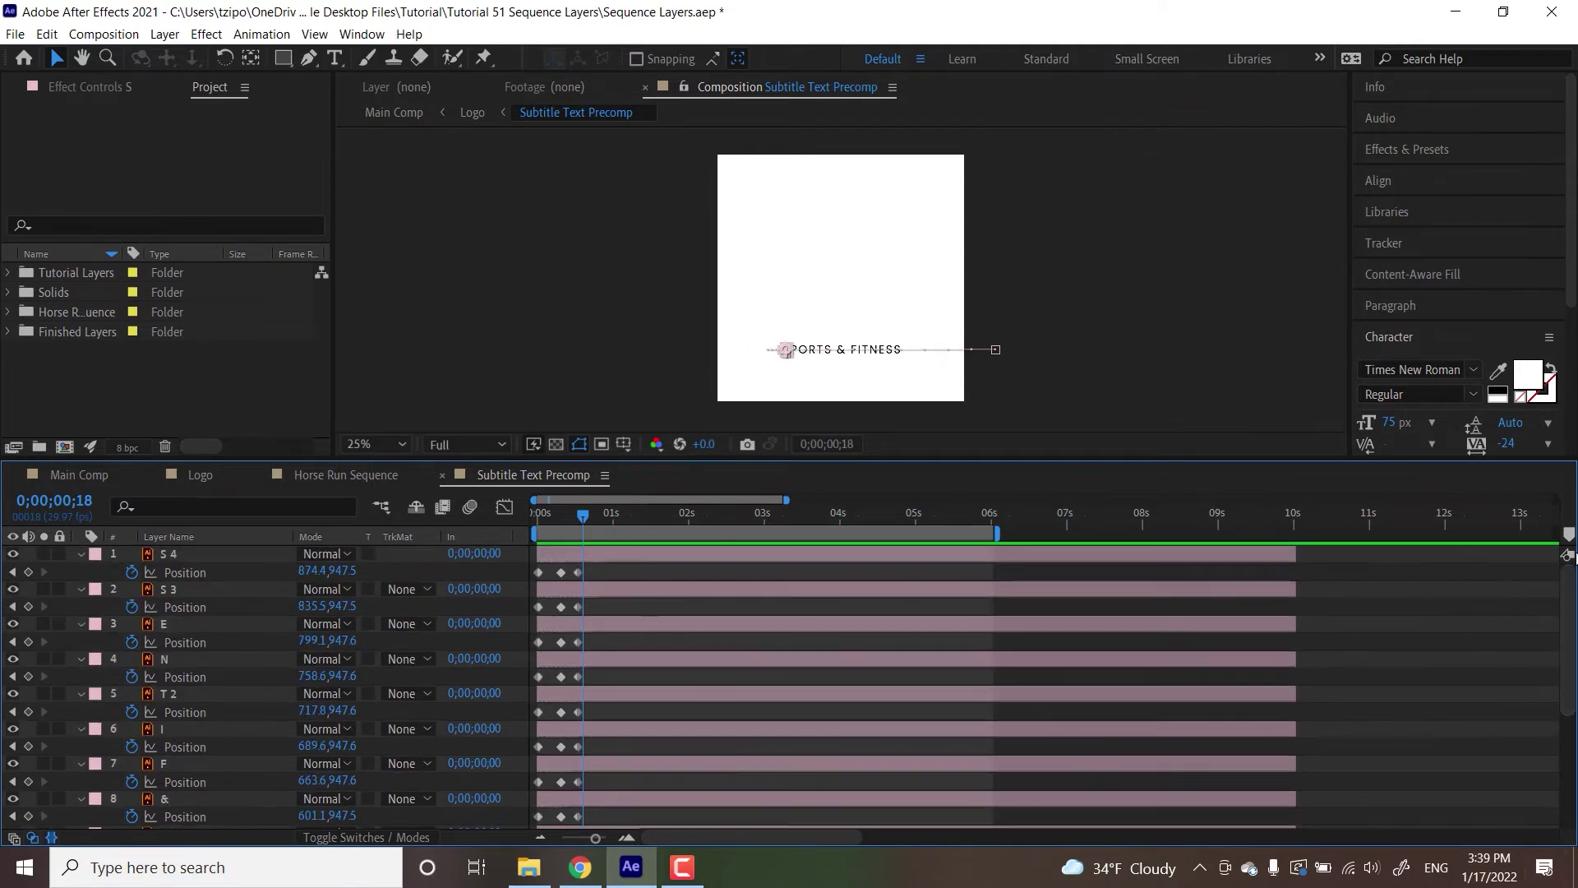
shift+click(177, 555)
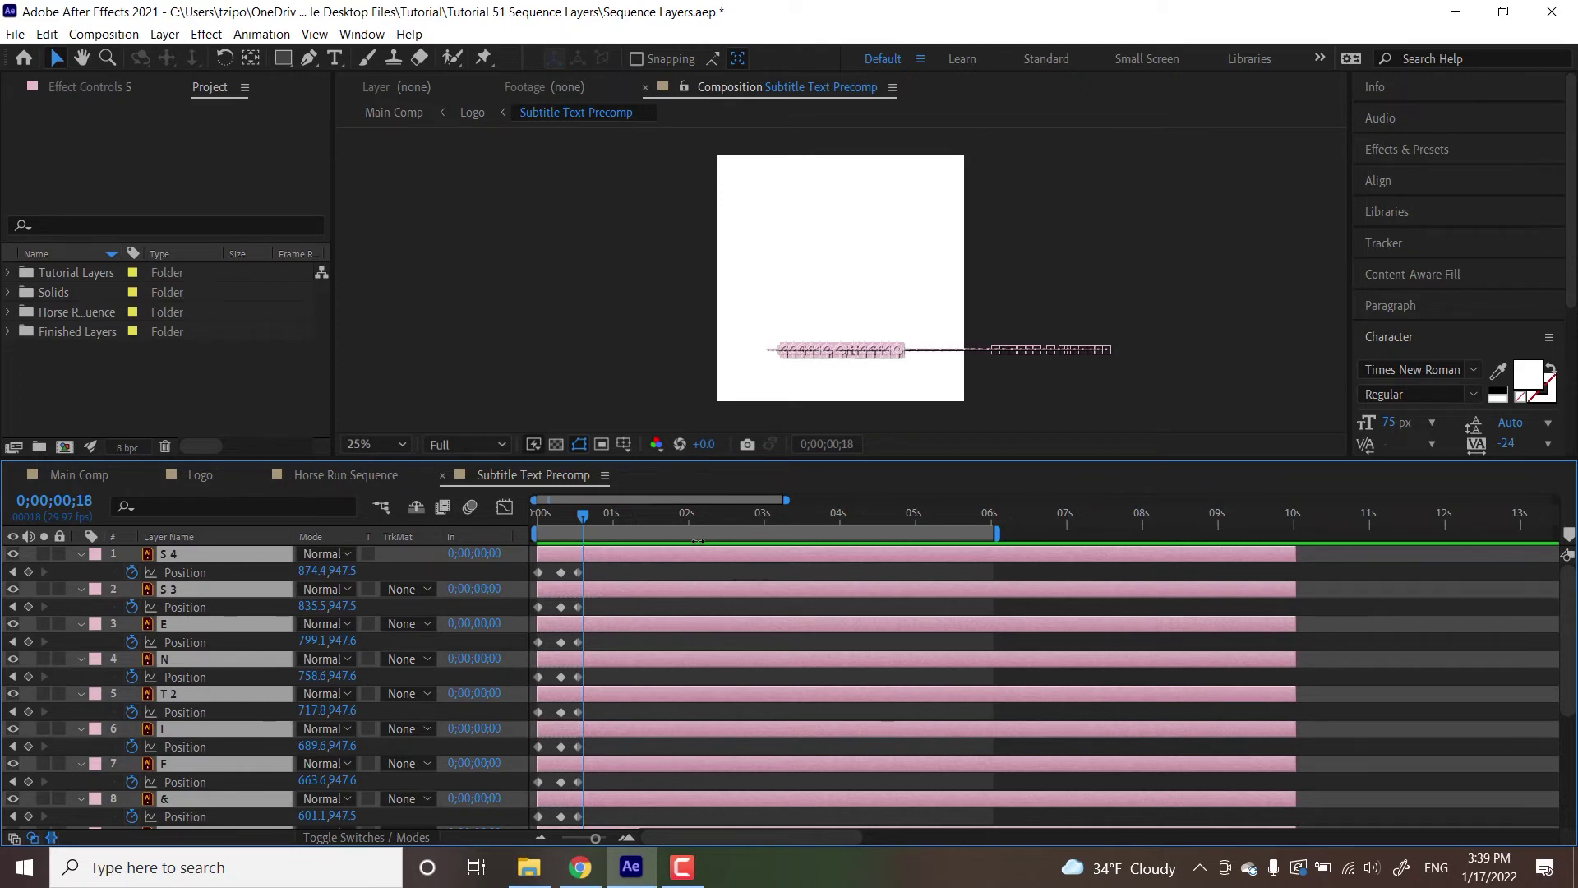
key(alt+bracketright)
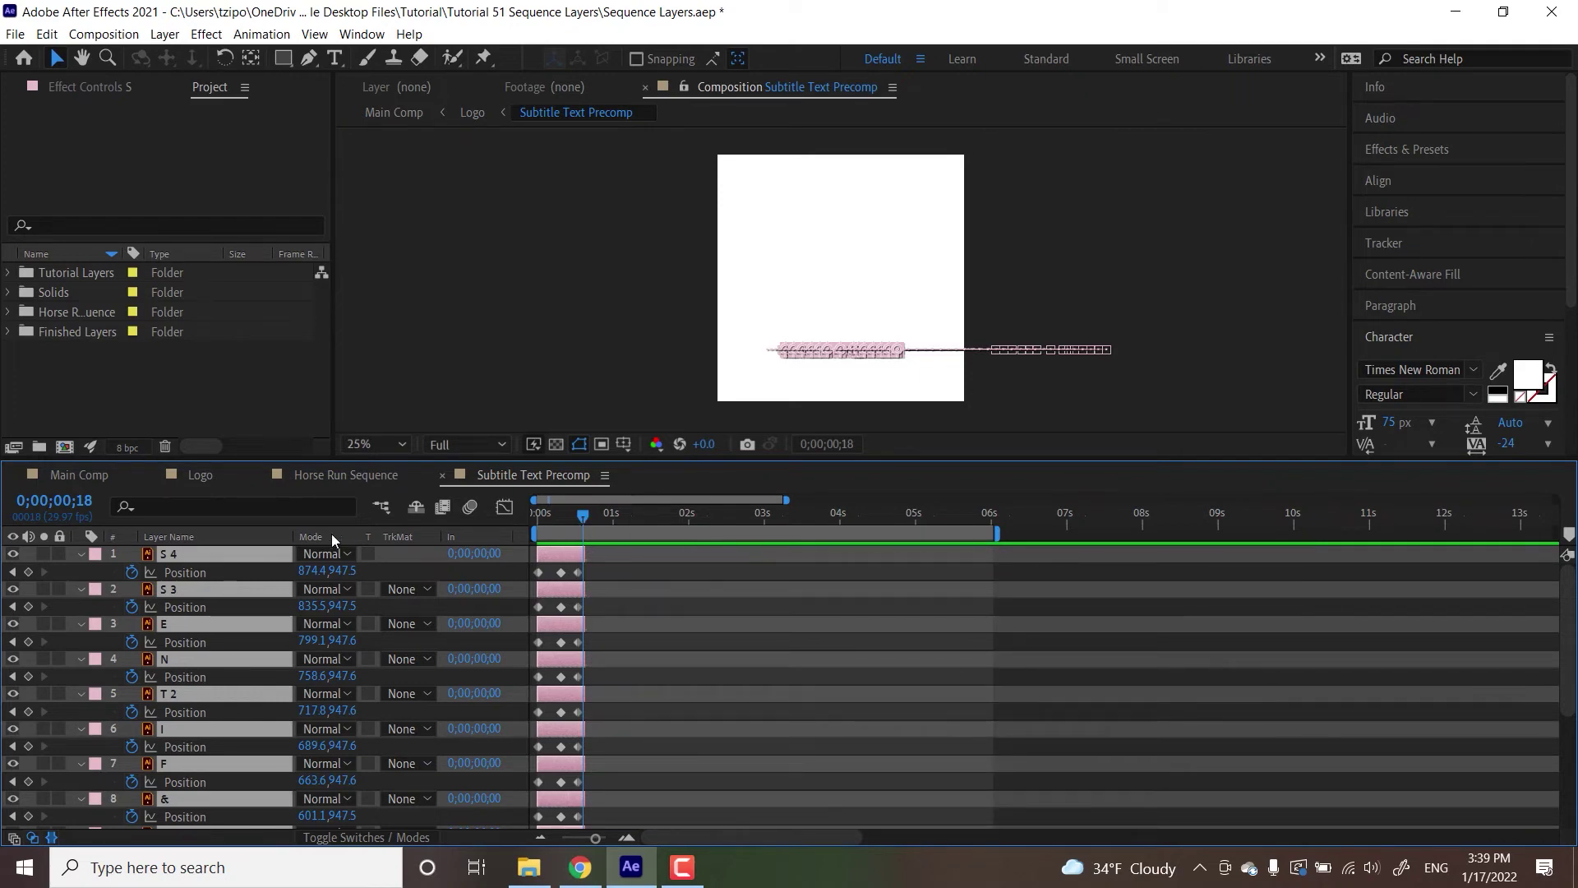
Apply Keyframe Assistant > Sequence Layers to the selected letters with Overlap off
right_click(207, 554)
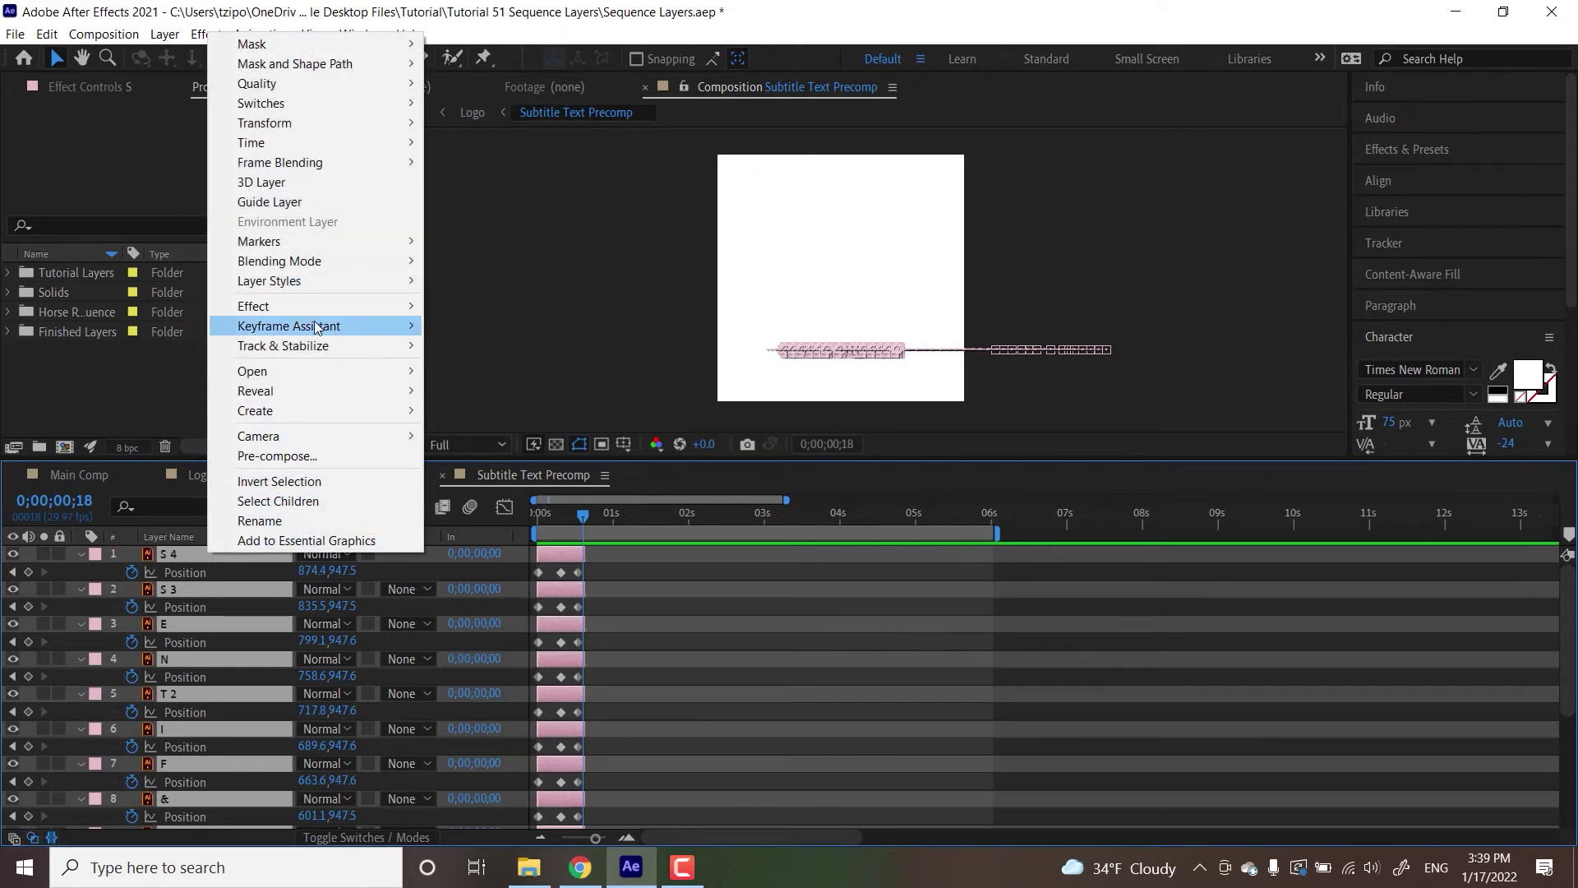
mouse_move(319, 326)
click(520, 490)
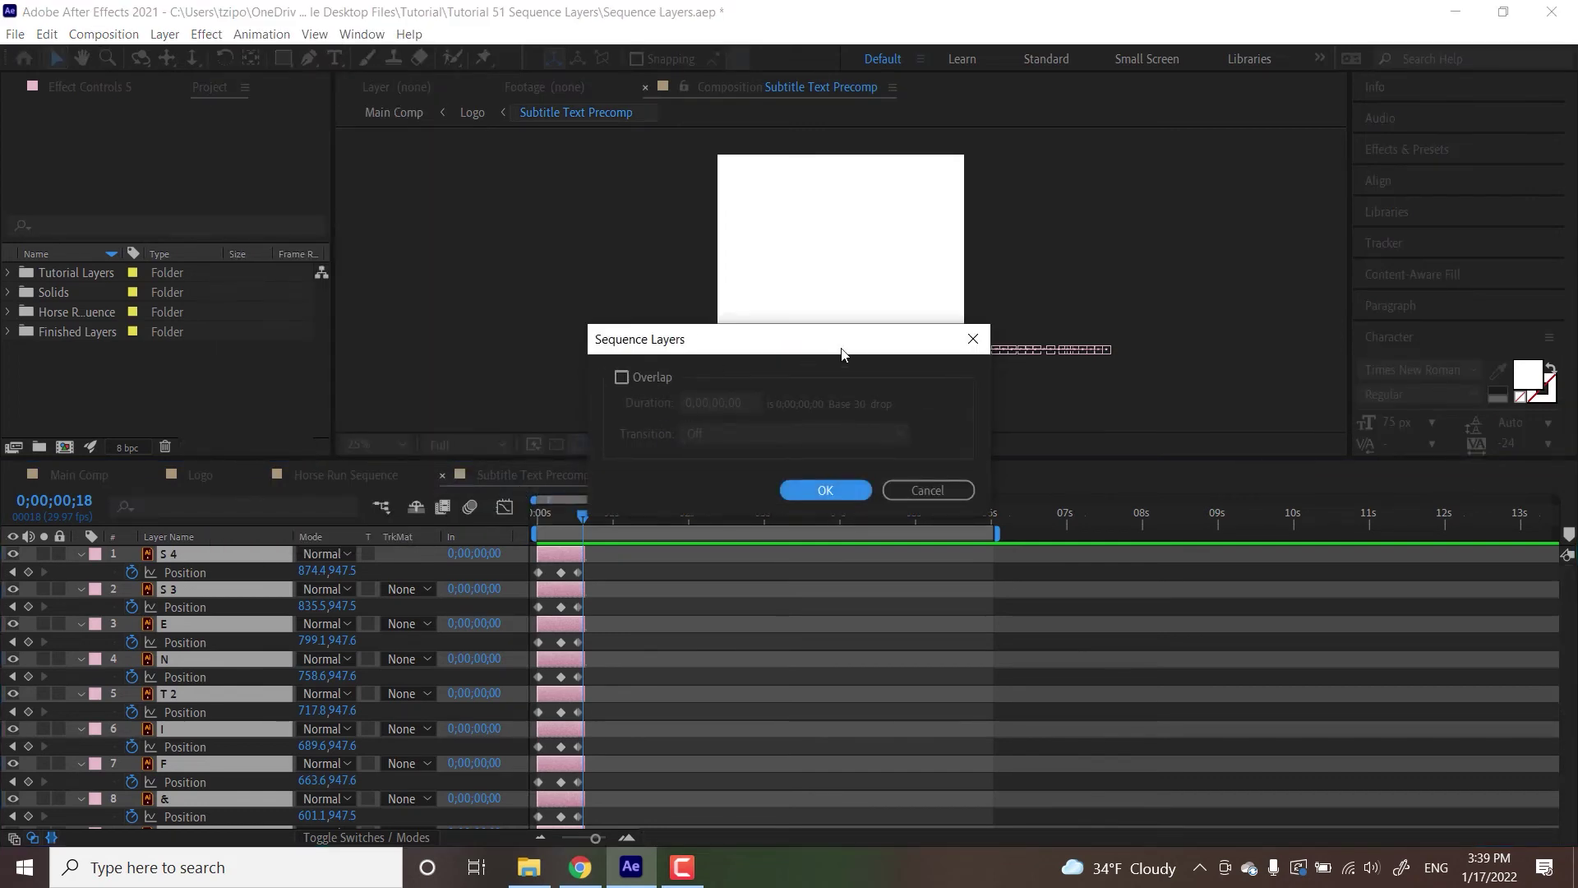
click(822, 496)
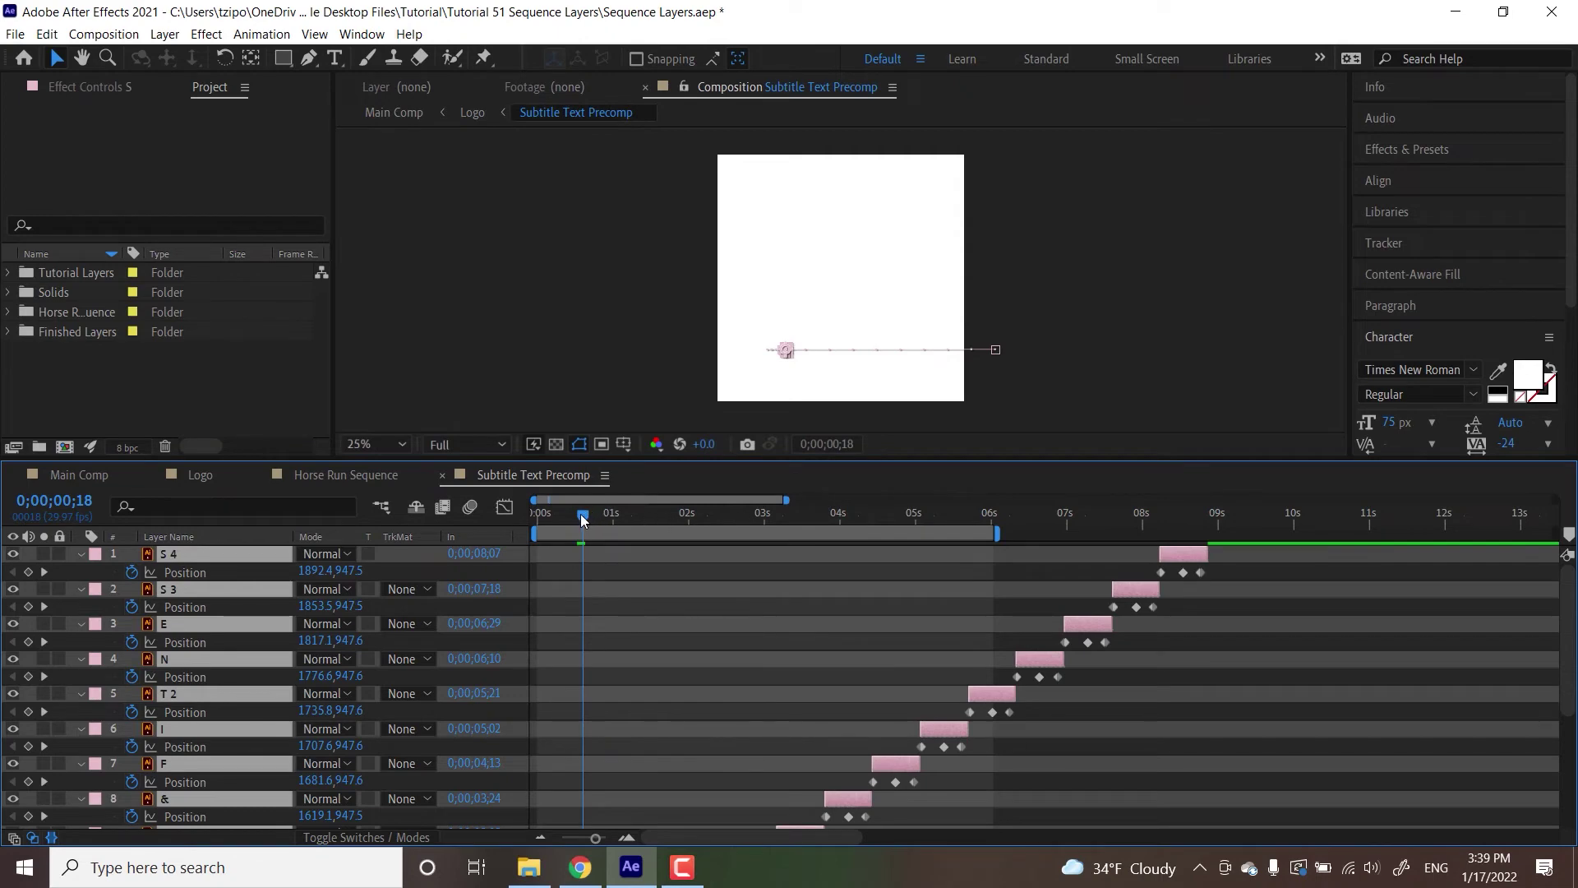
Preview the sequenced letters from the start, then enable composition motion blur
drag(580, 514, 538, 514)
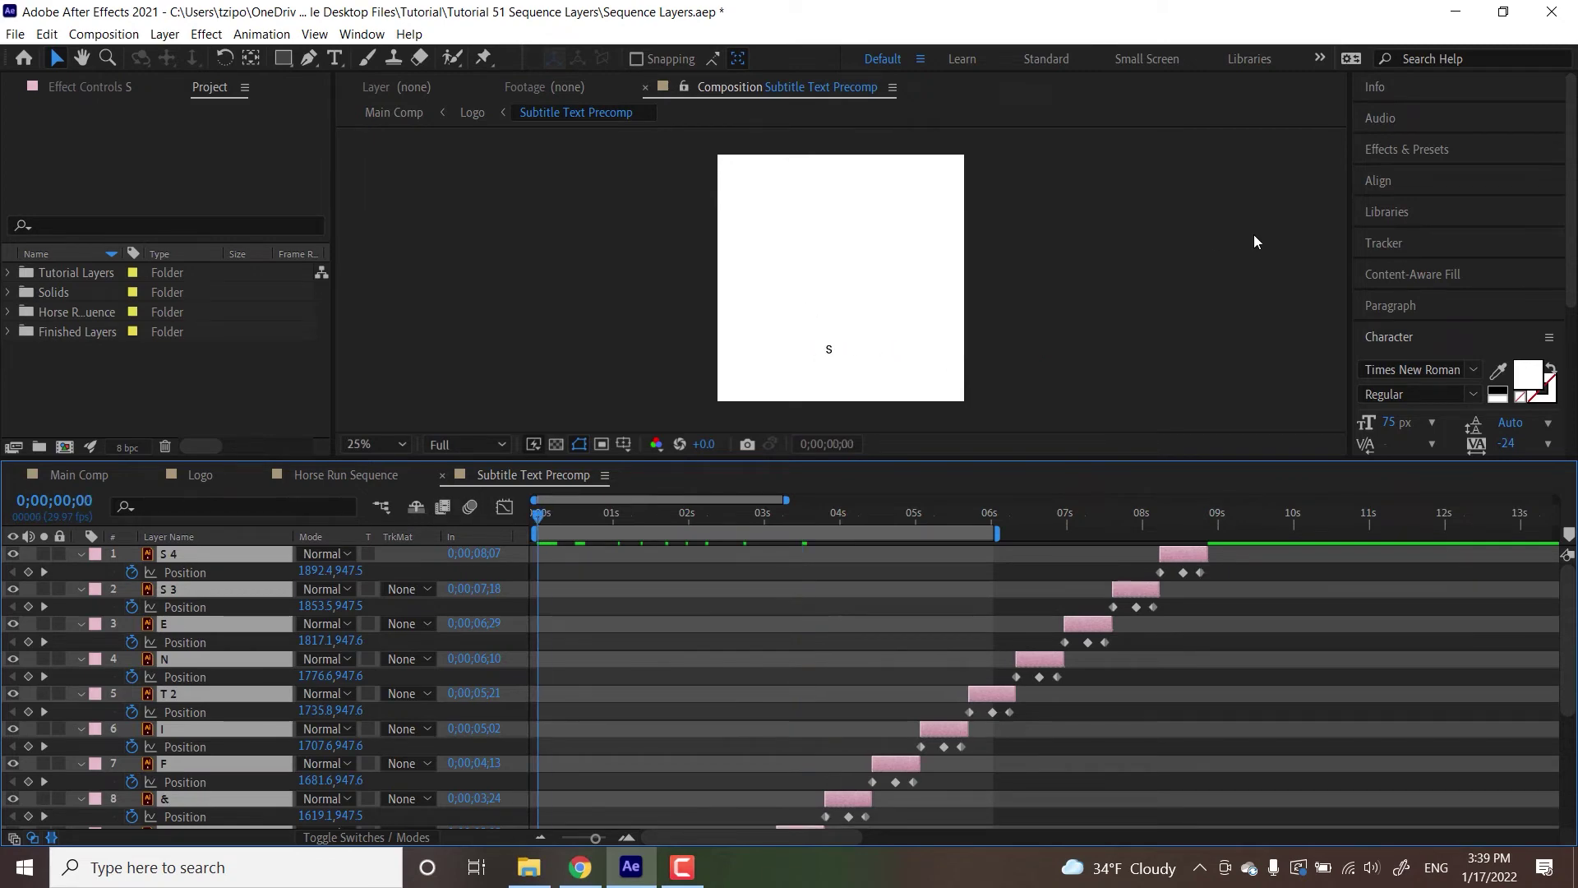
key(space)
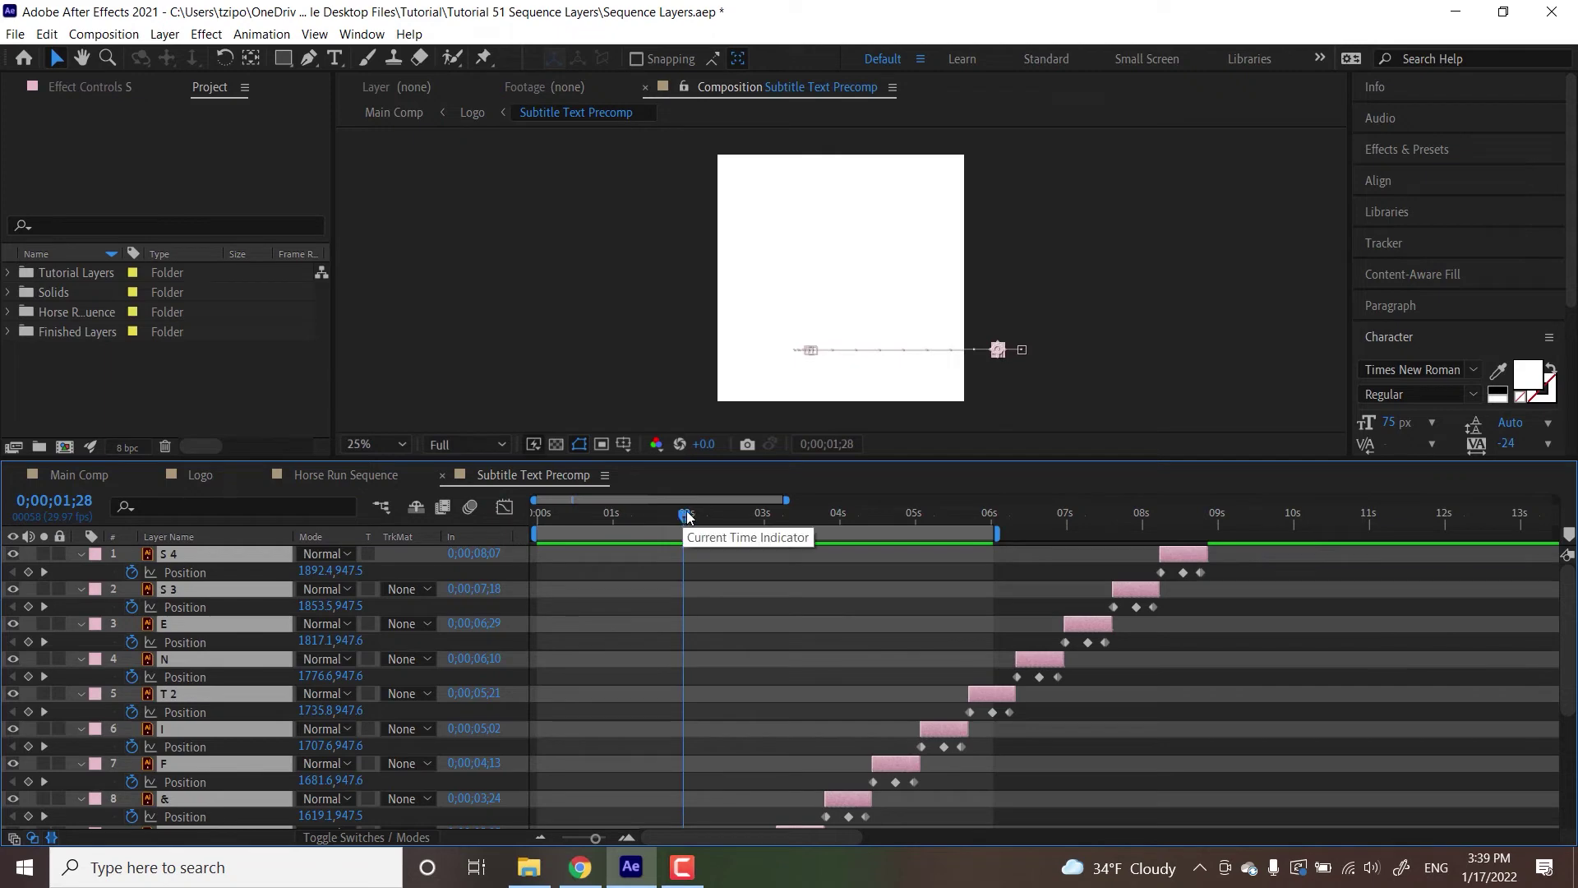
drag(687, 515, 490, 506)
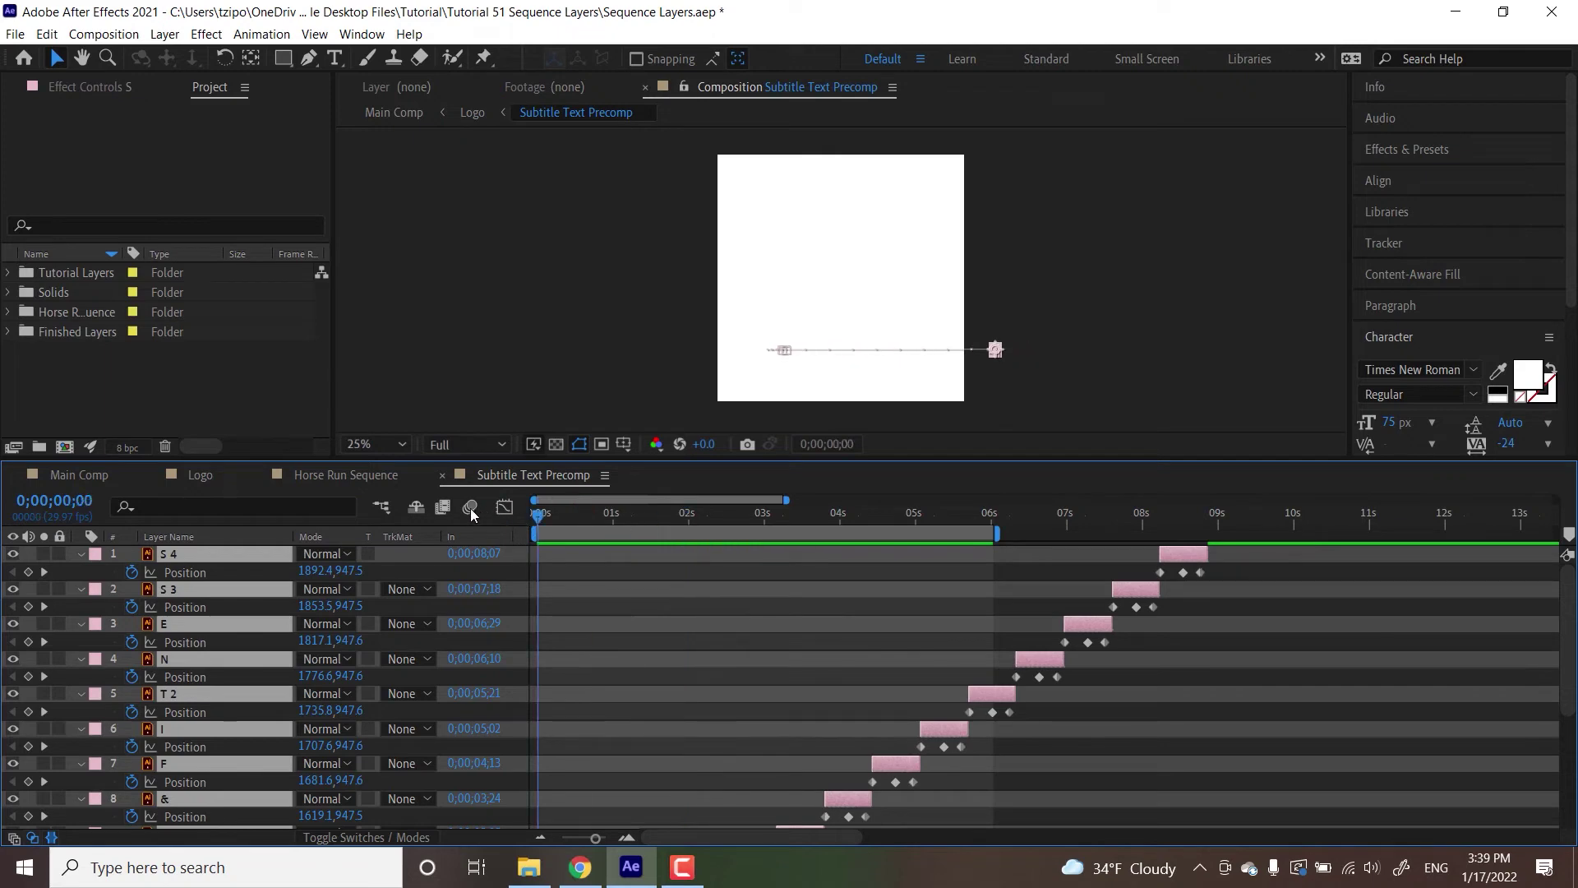
click(443, 507)
click(586, 839)
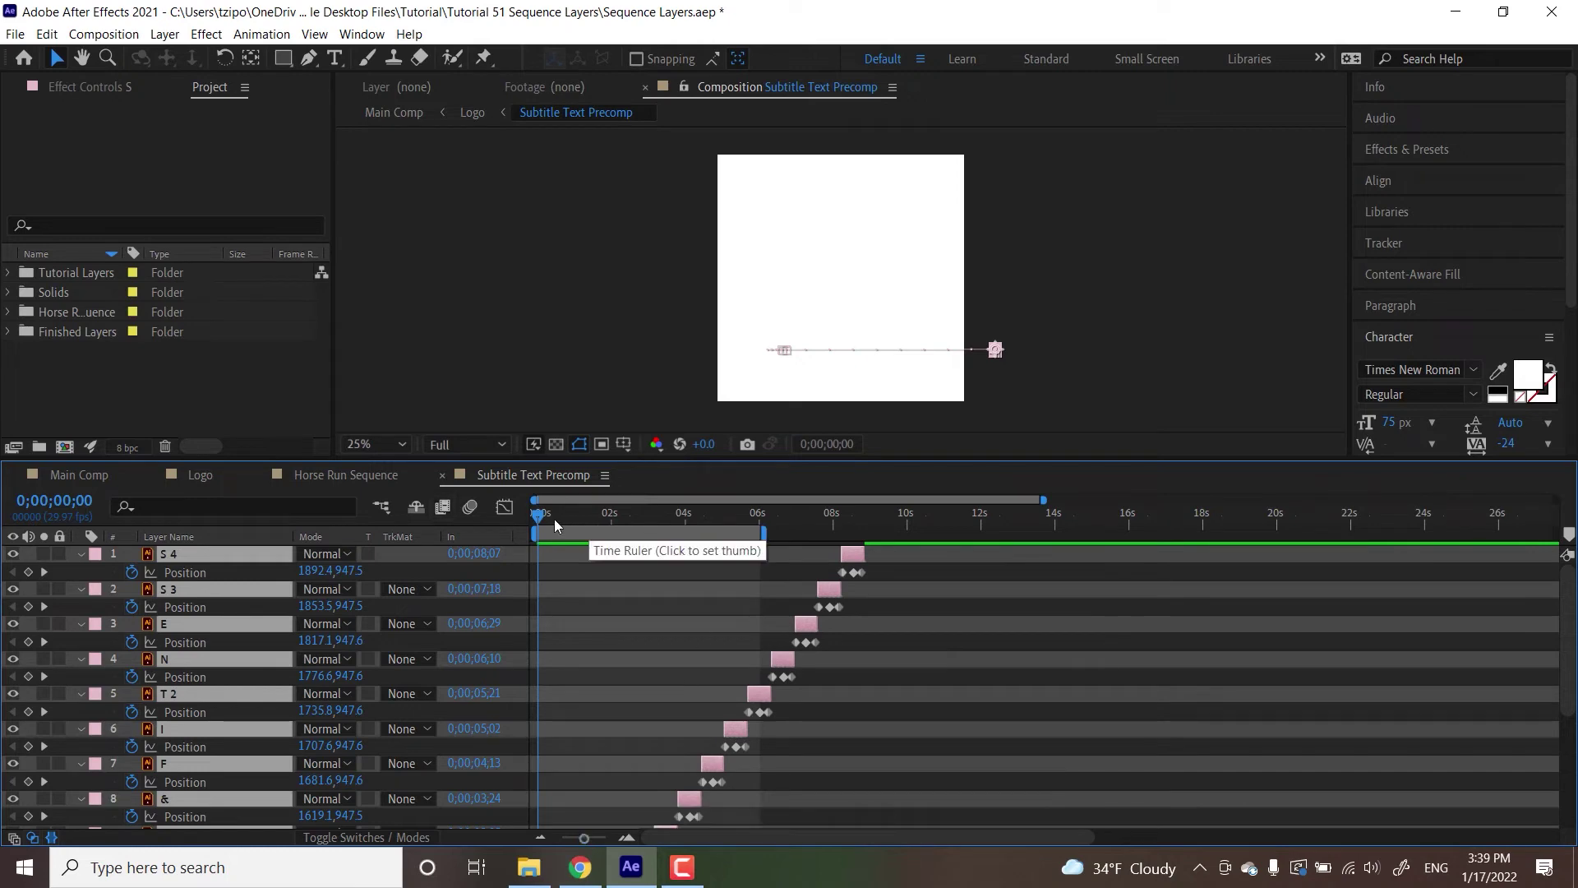
Extend the selected letter layers' out points to 22 seconds
drag(540, 517, 1354, 539)
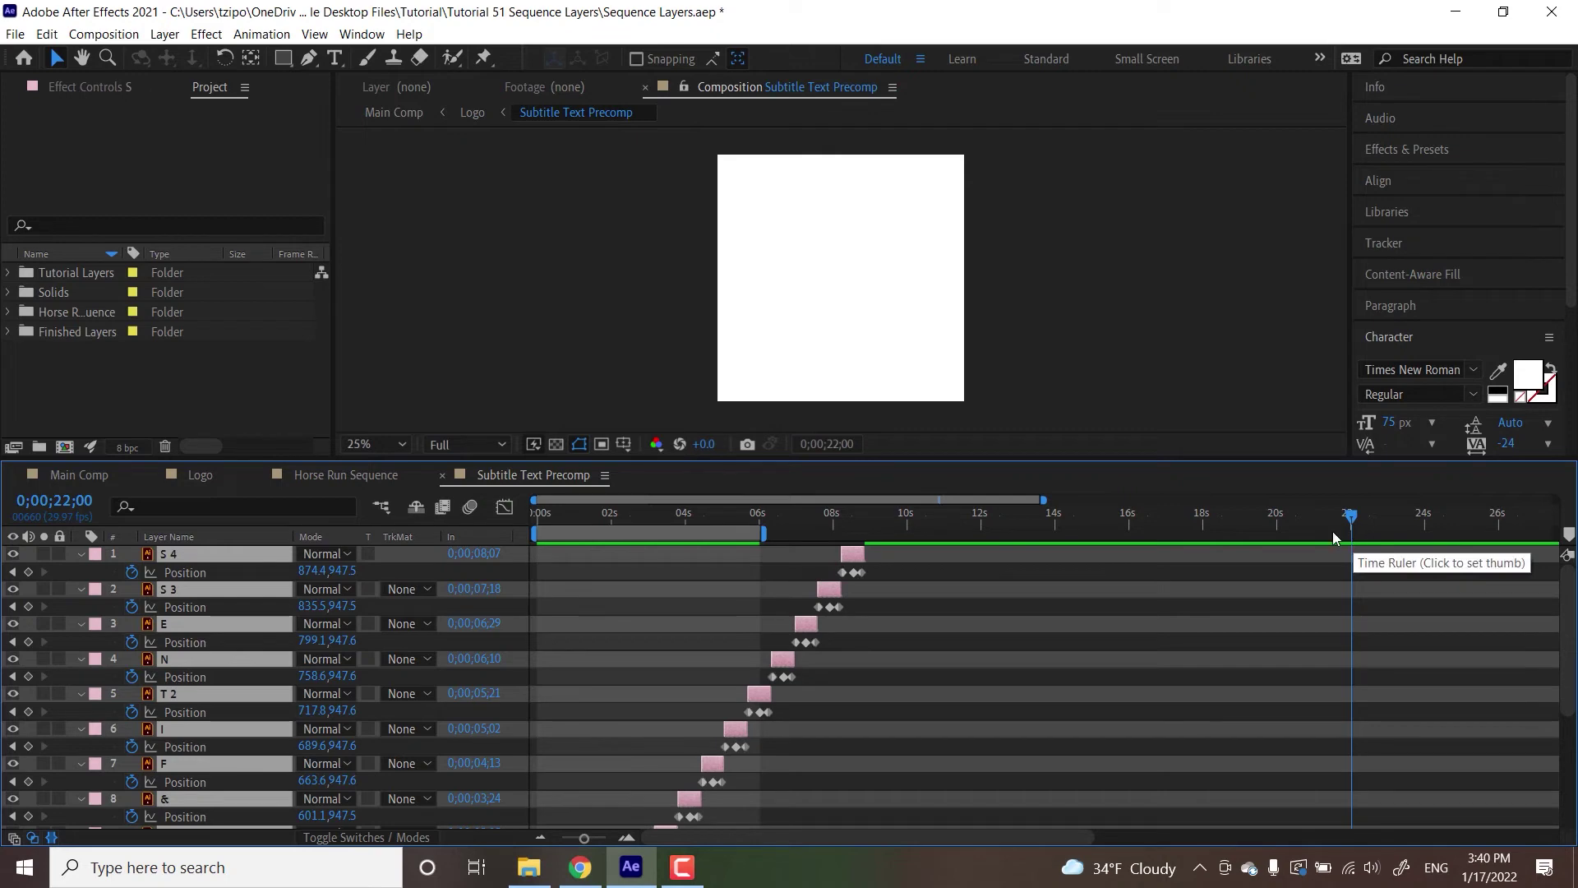
key(alt+bracketright)
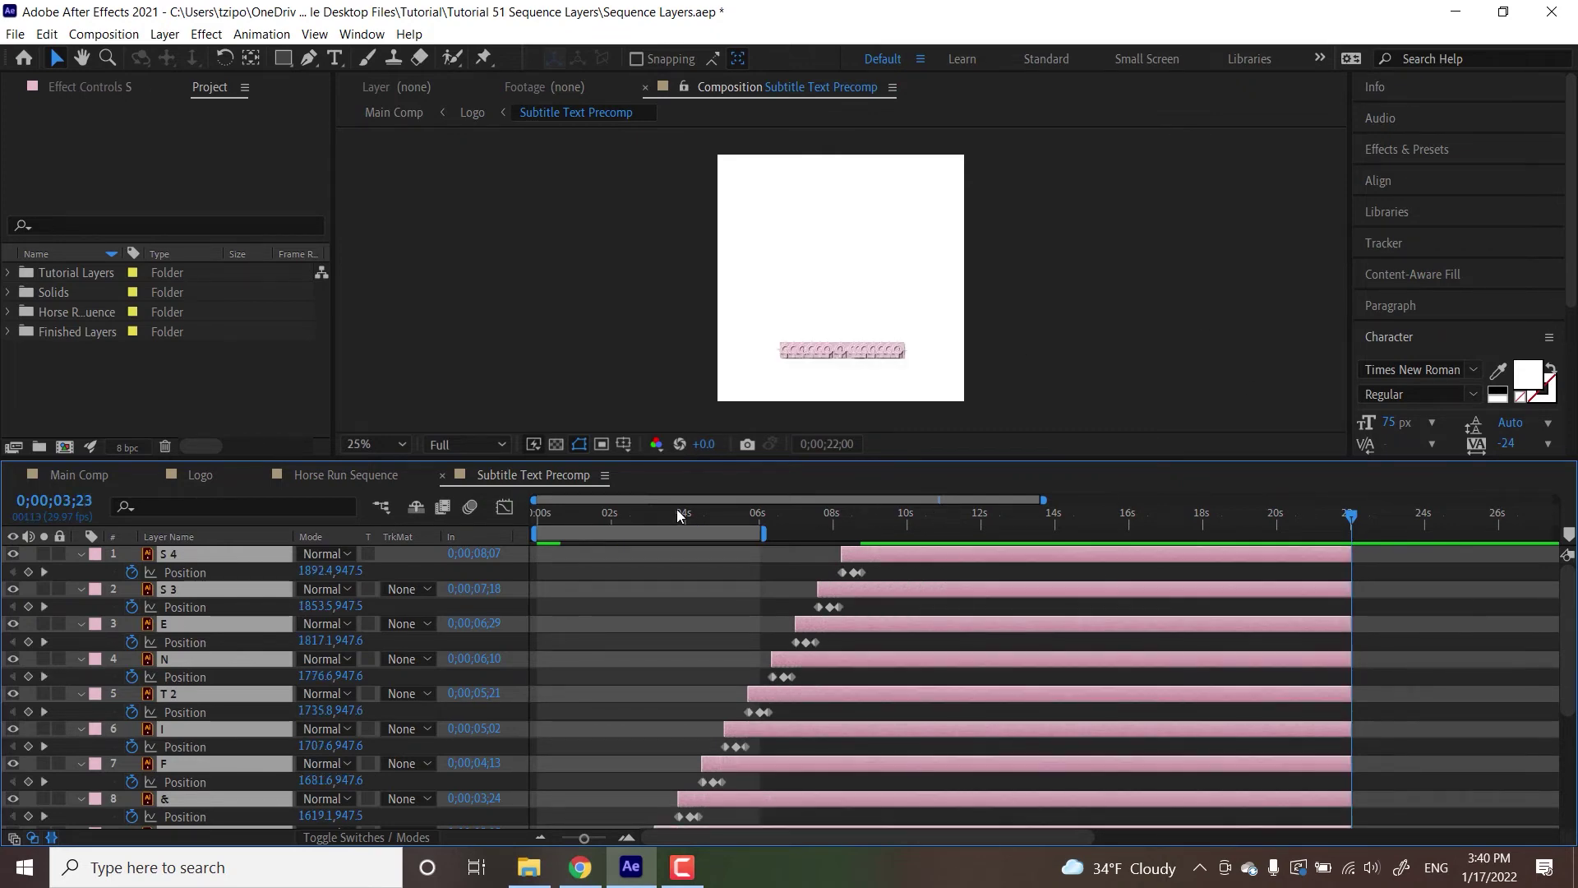
drag(683, 514, 538, 514)
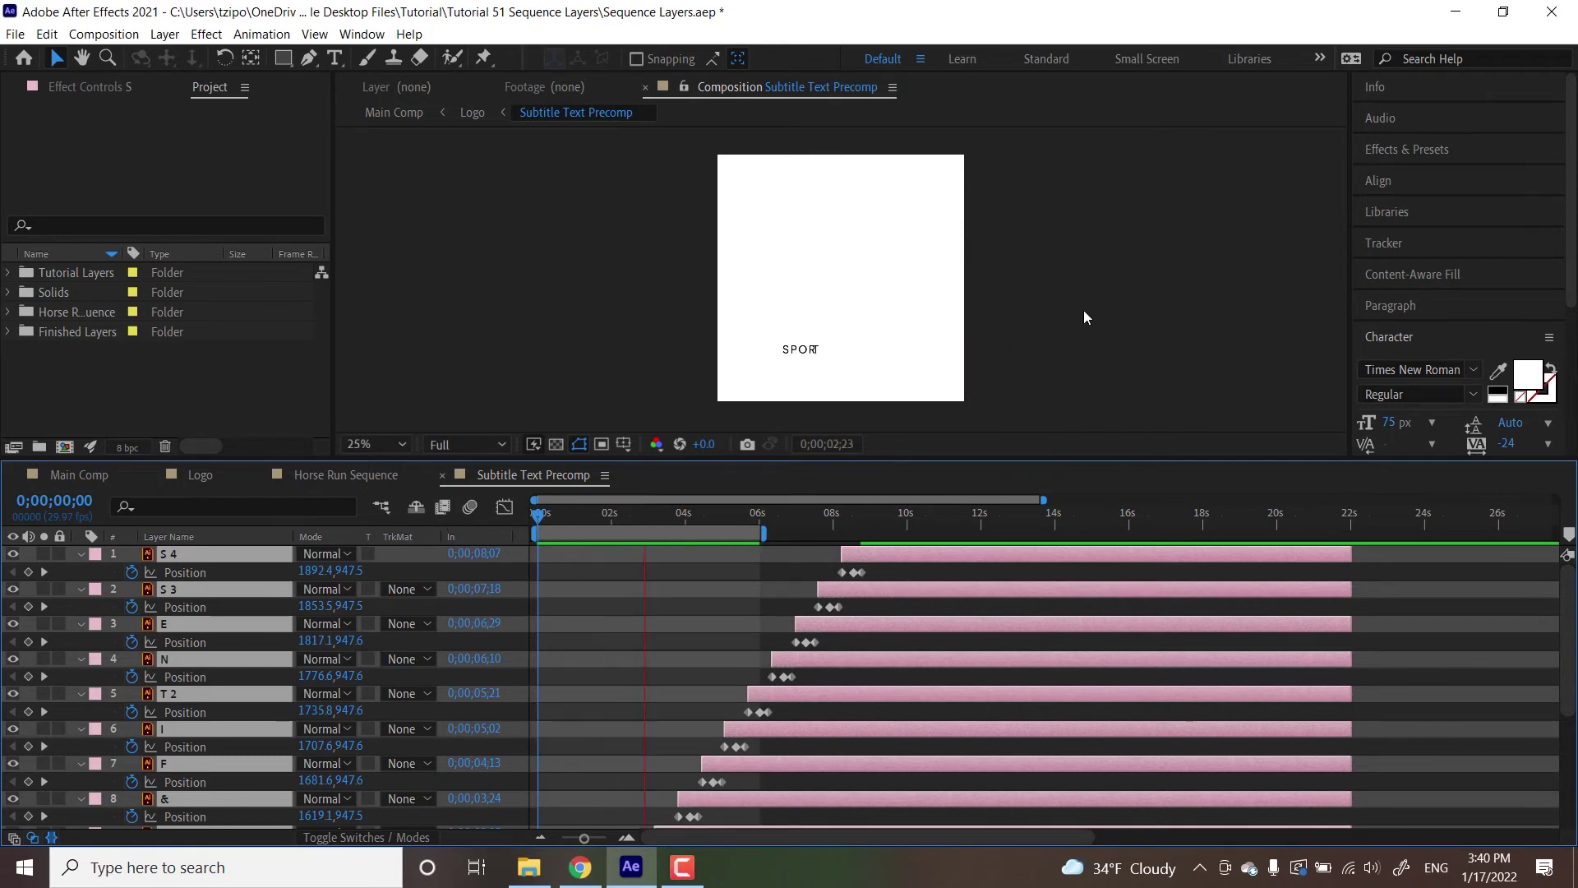
Preview the SPORTS & FITNESS letters sliding in and staying on screen
key(space)
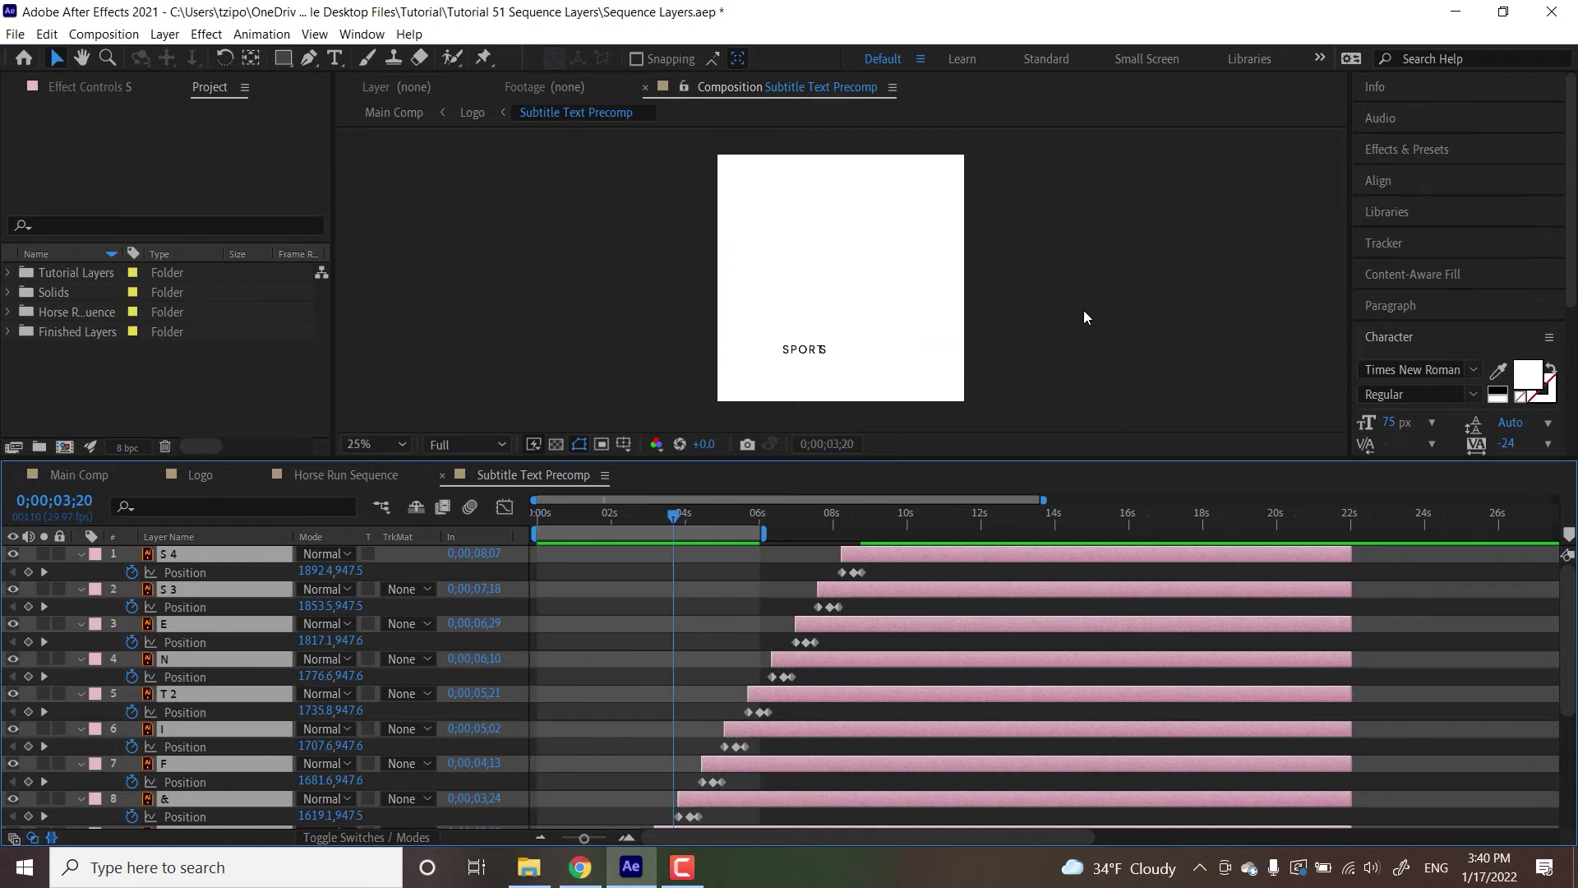
click(695, 516)
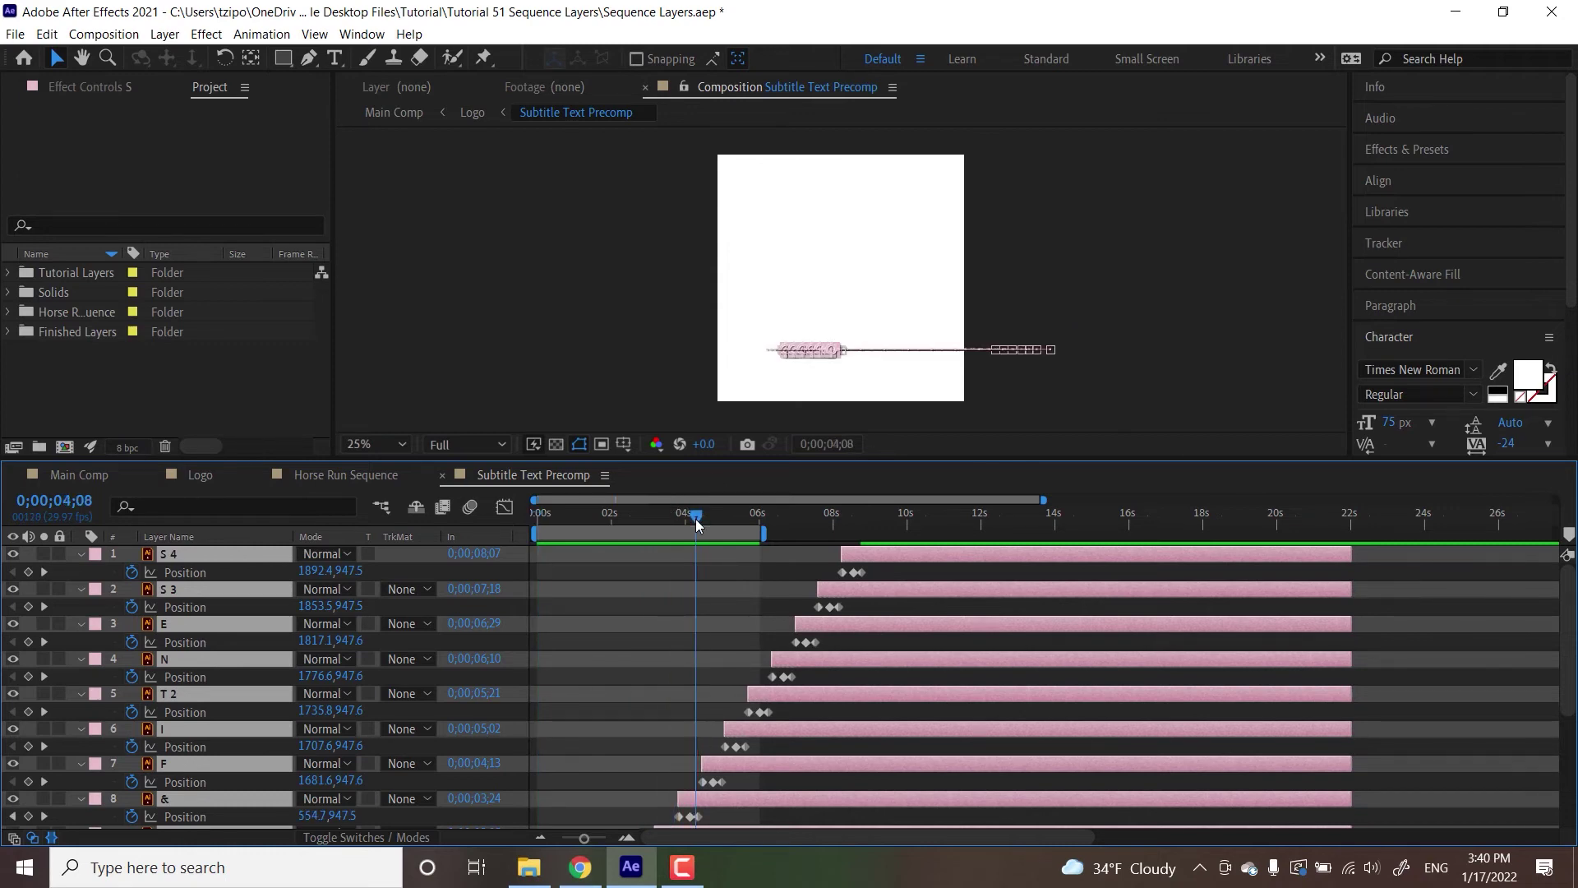
key(Home)
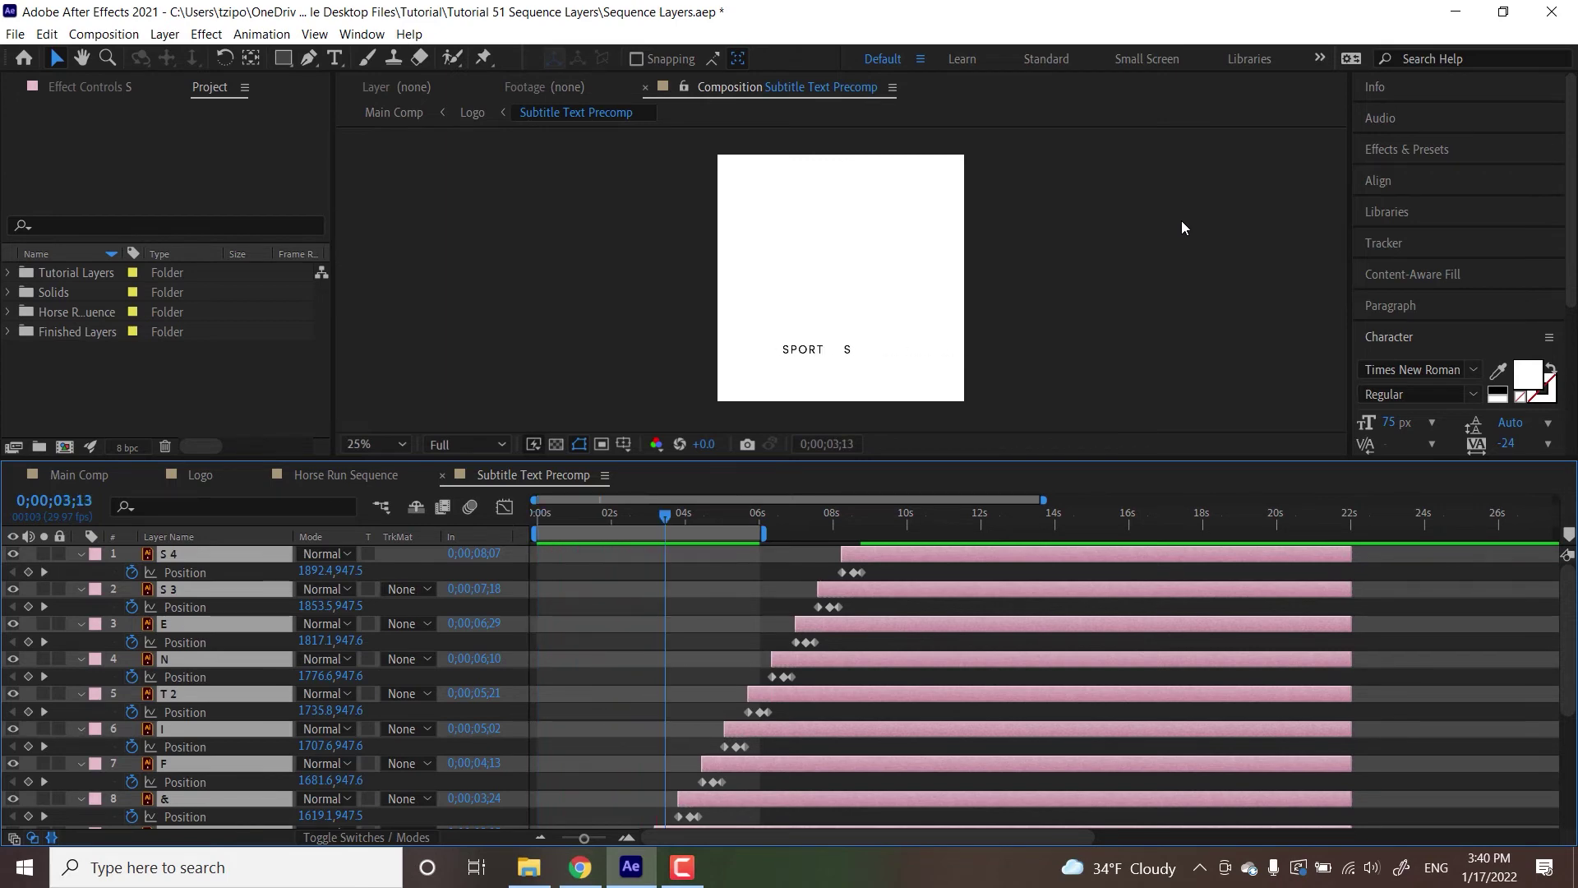
key(space)
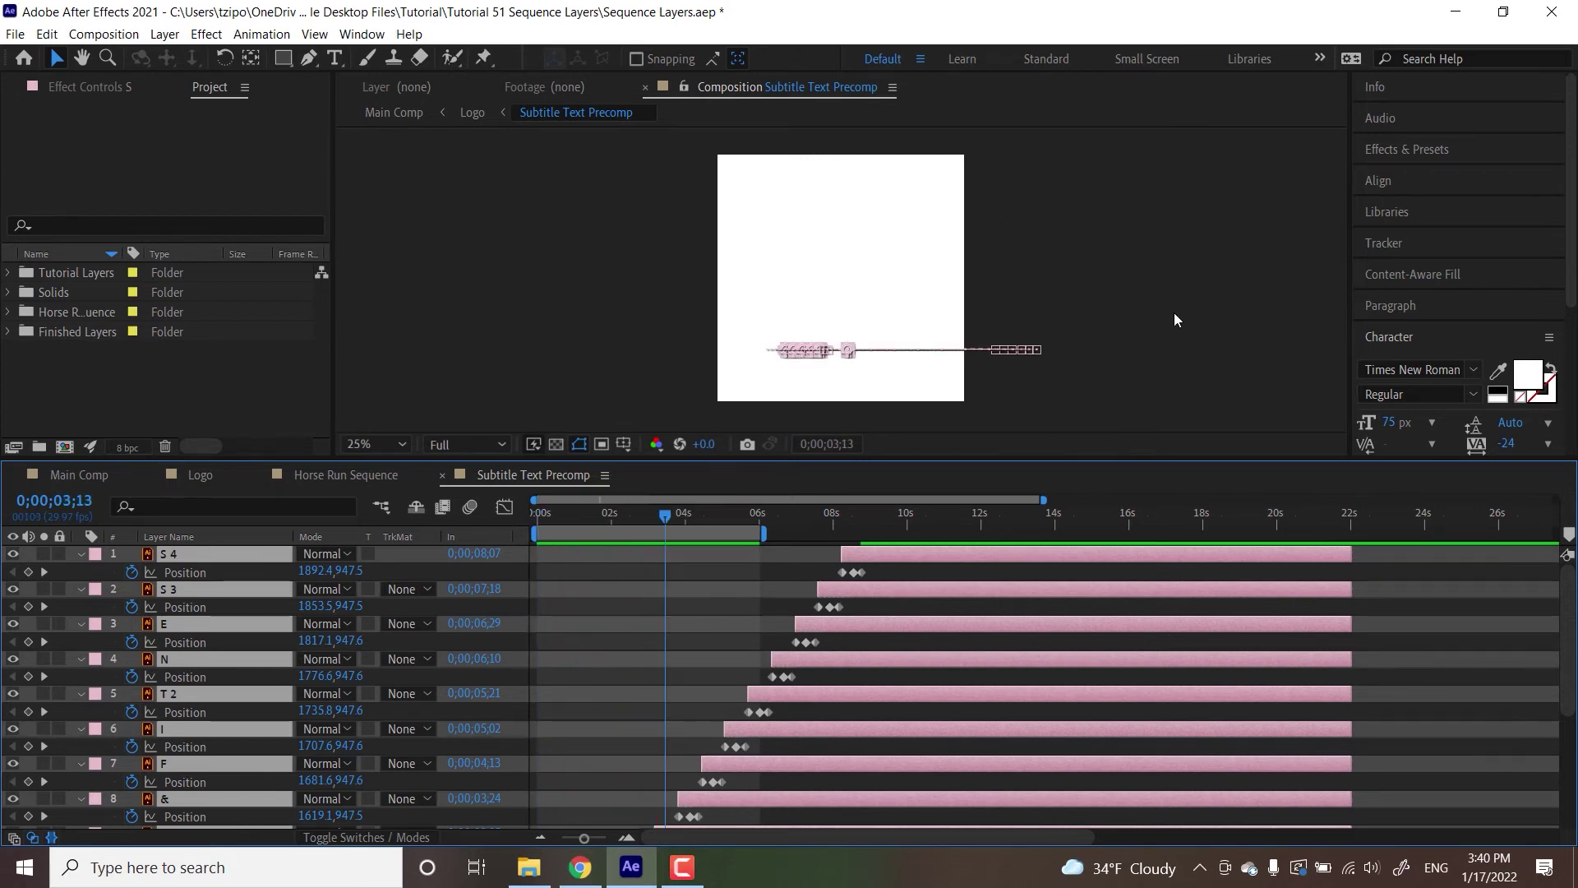
key(space)
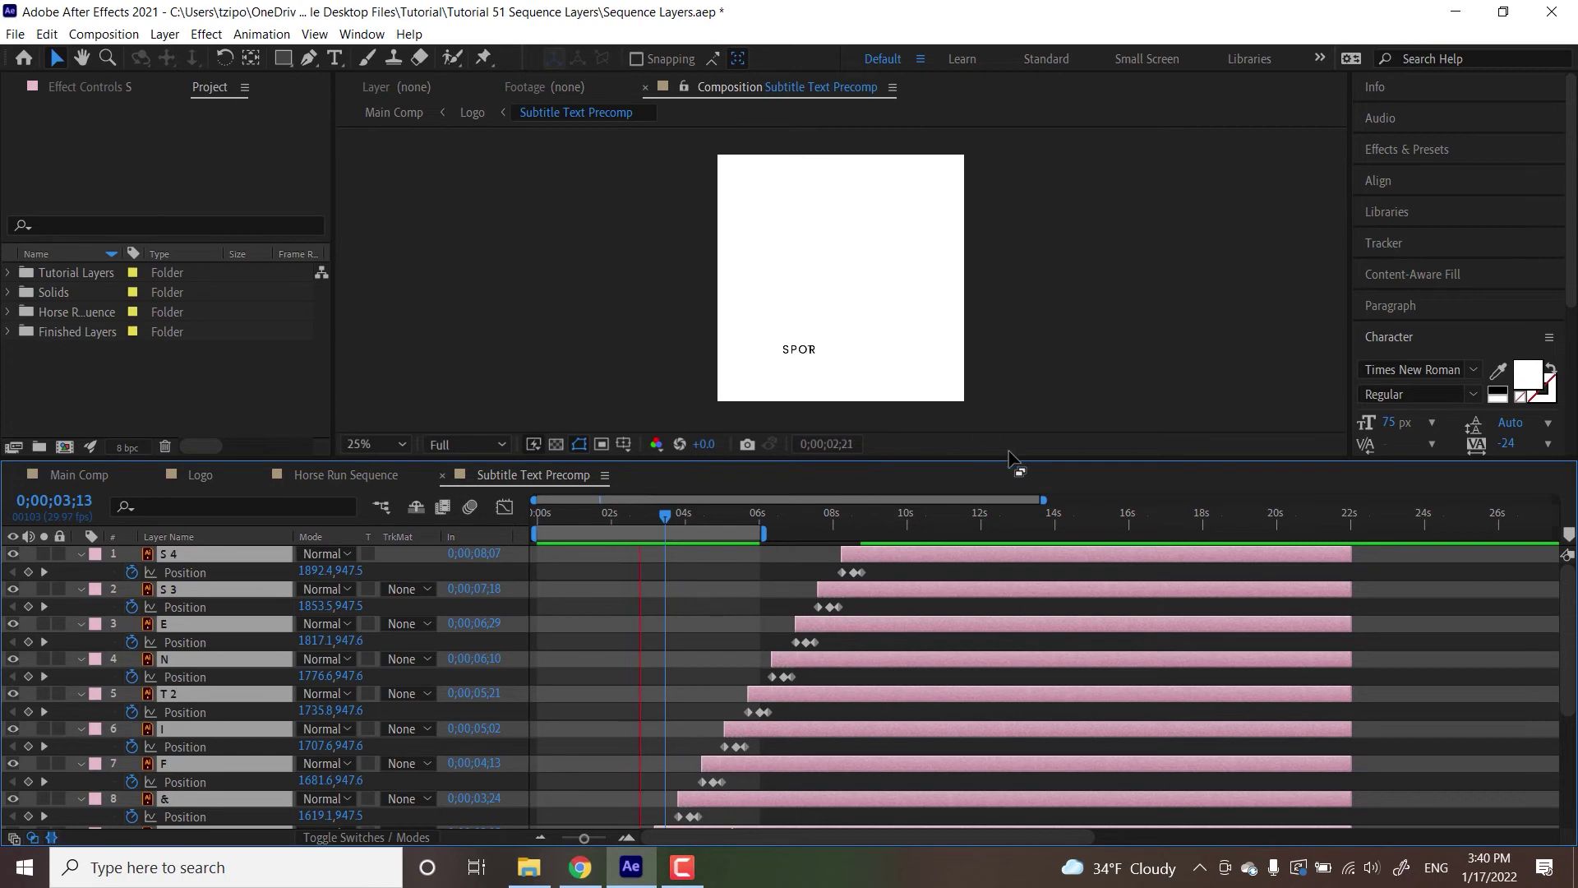
key(space)
drag(1569, 592, 1564, 830)
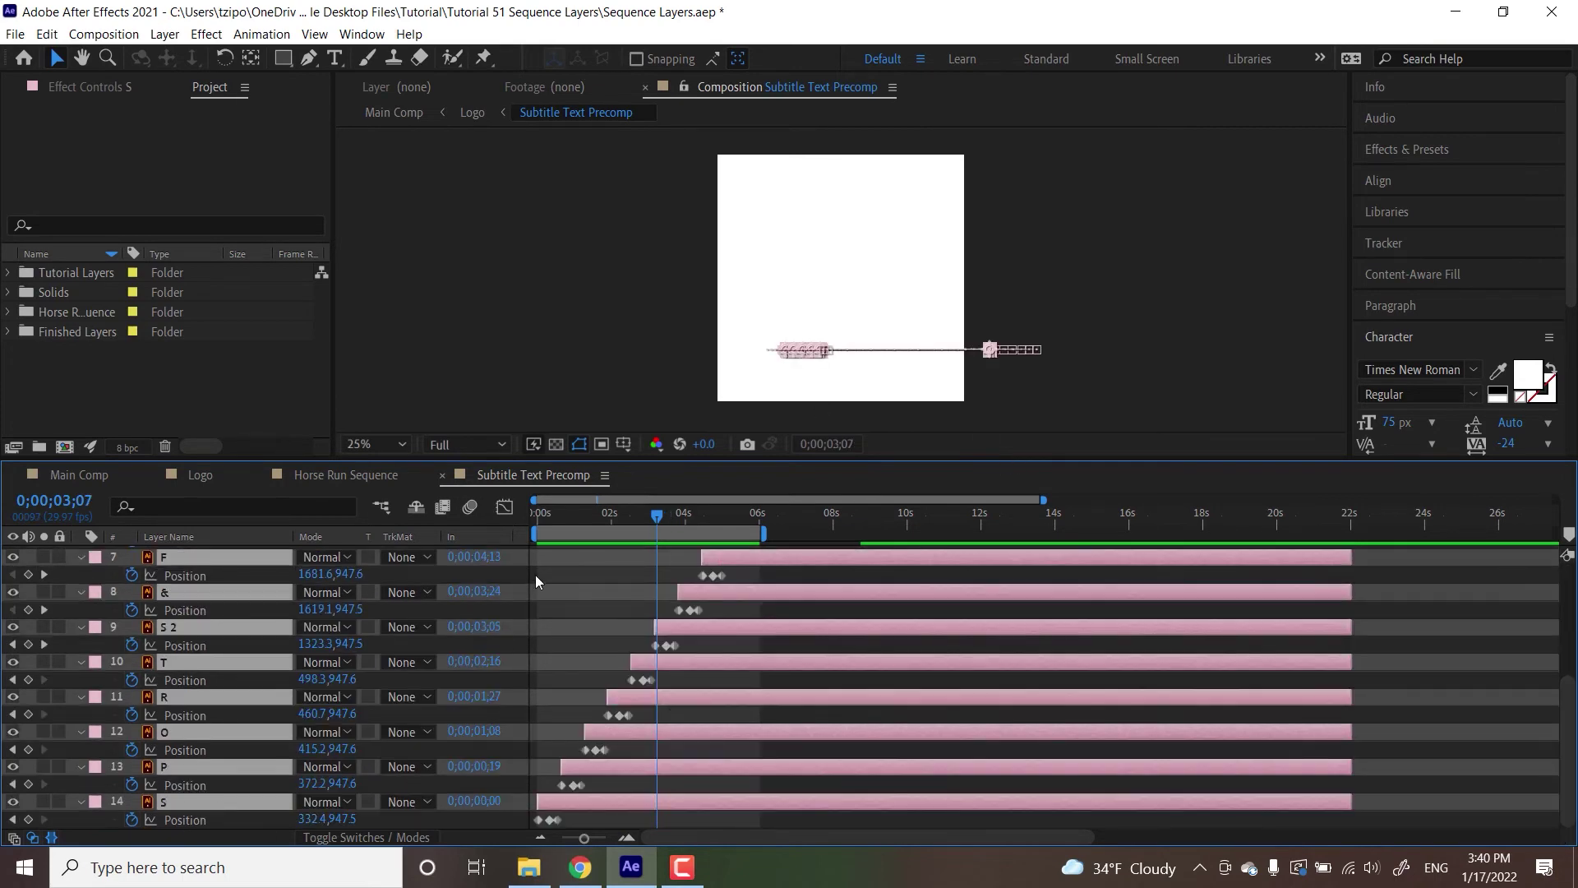
click(533, 516)
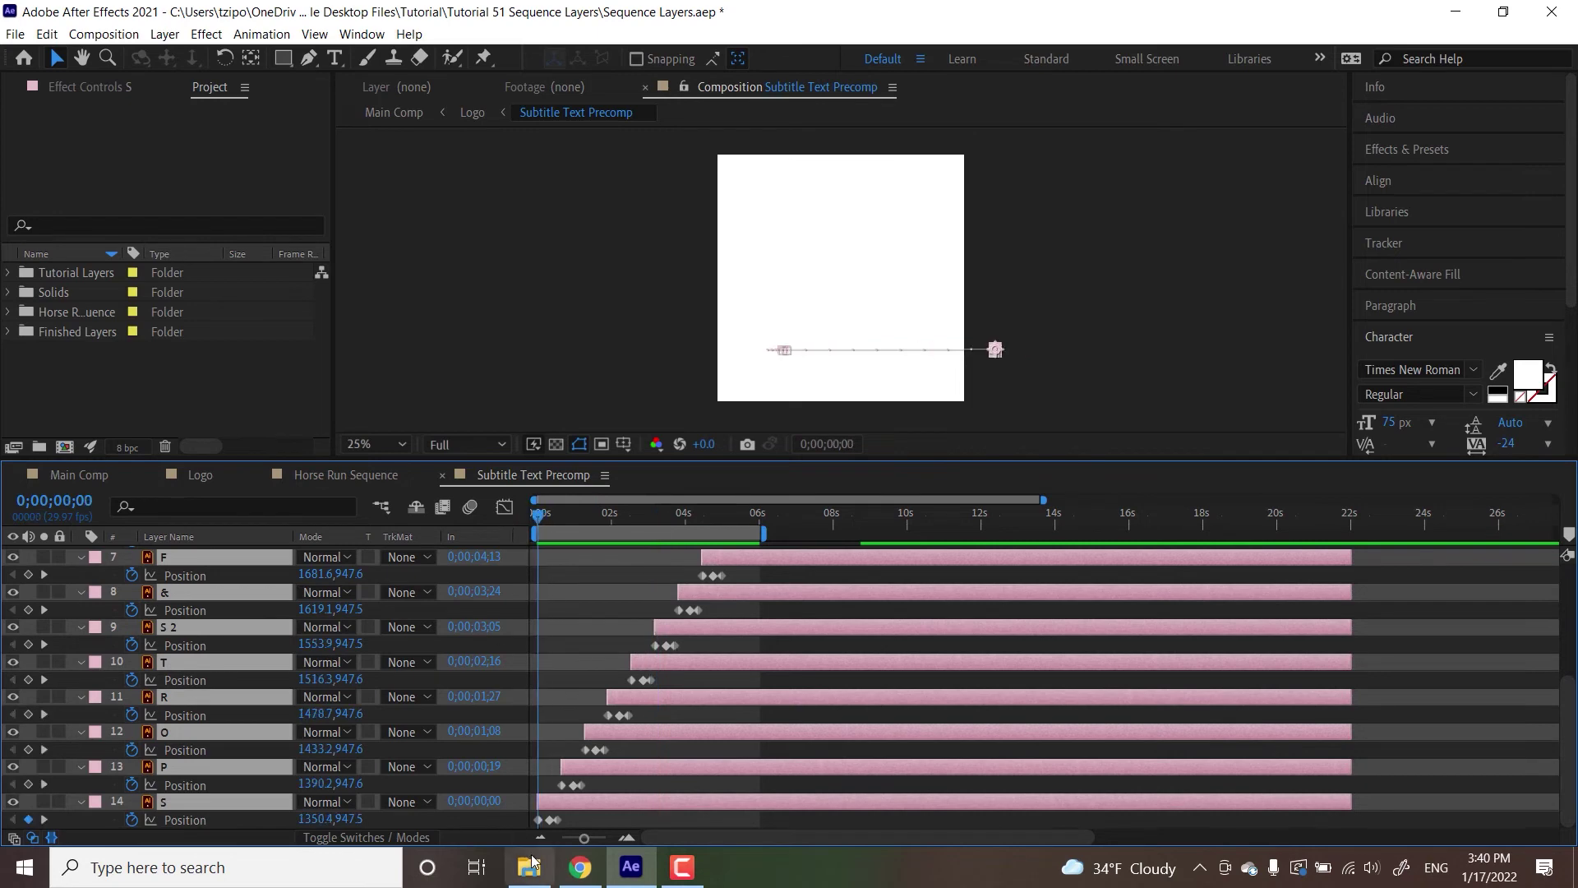
key(space)
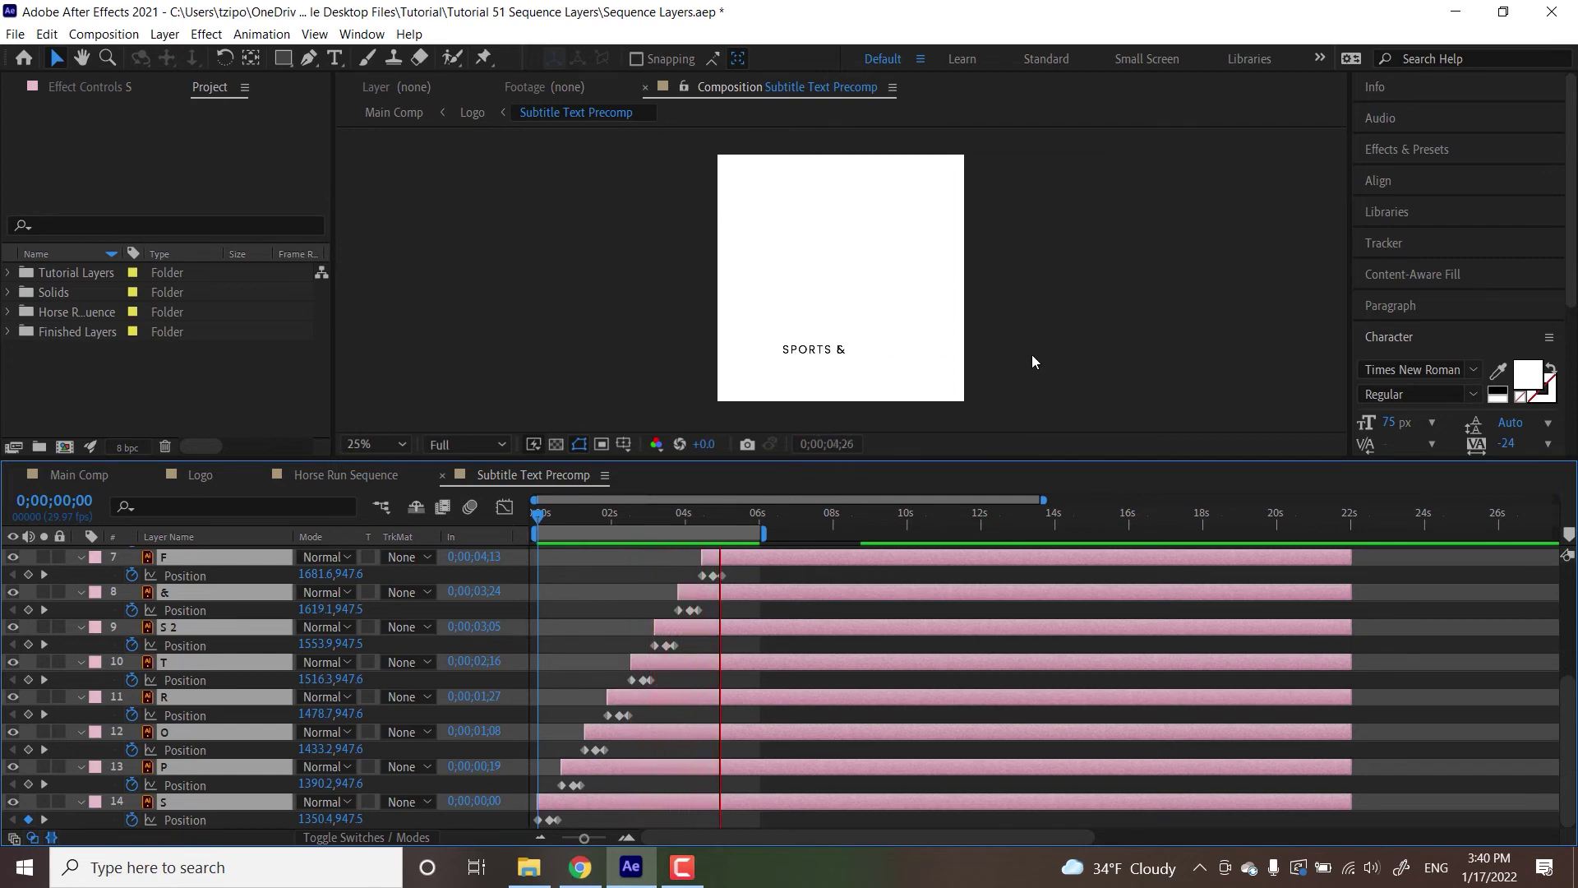
key(space)
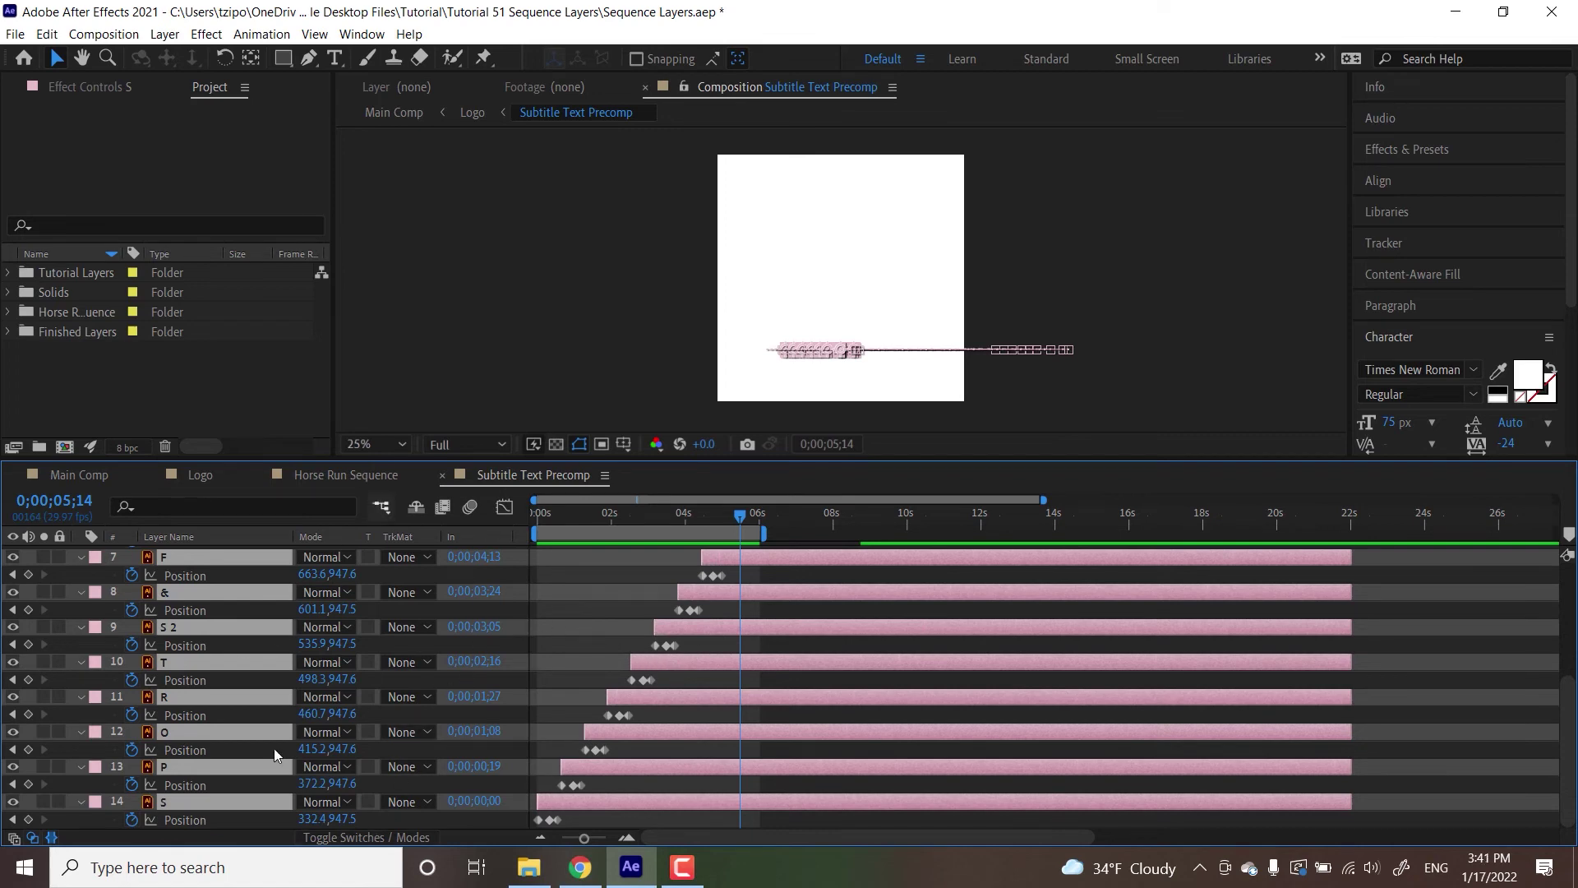
Turn on the Motion Blur switch for all letter layers and the composition
click(342, 838)
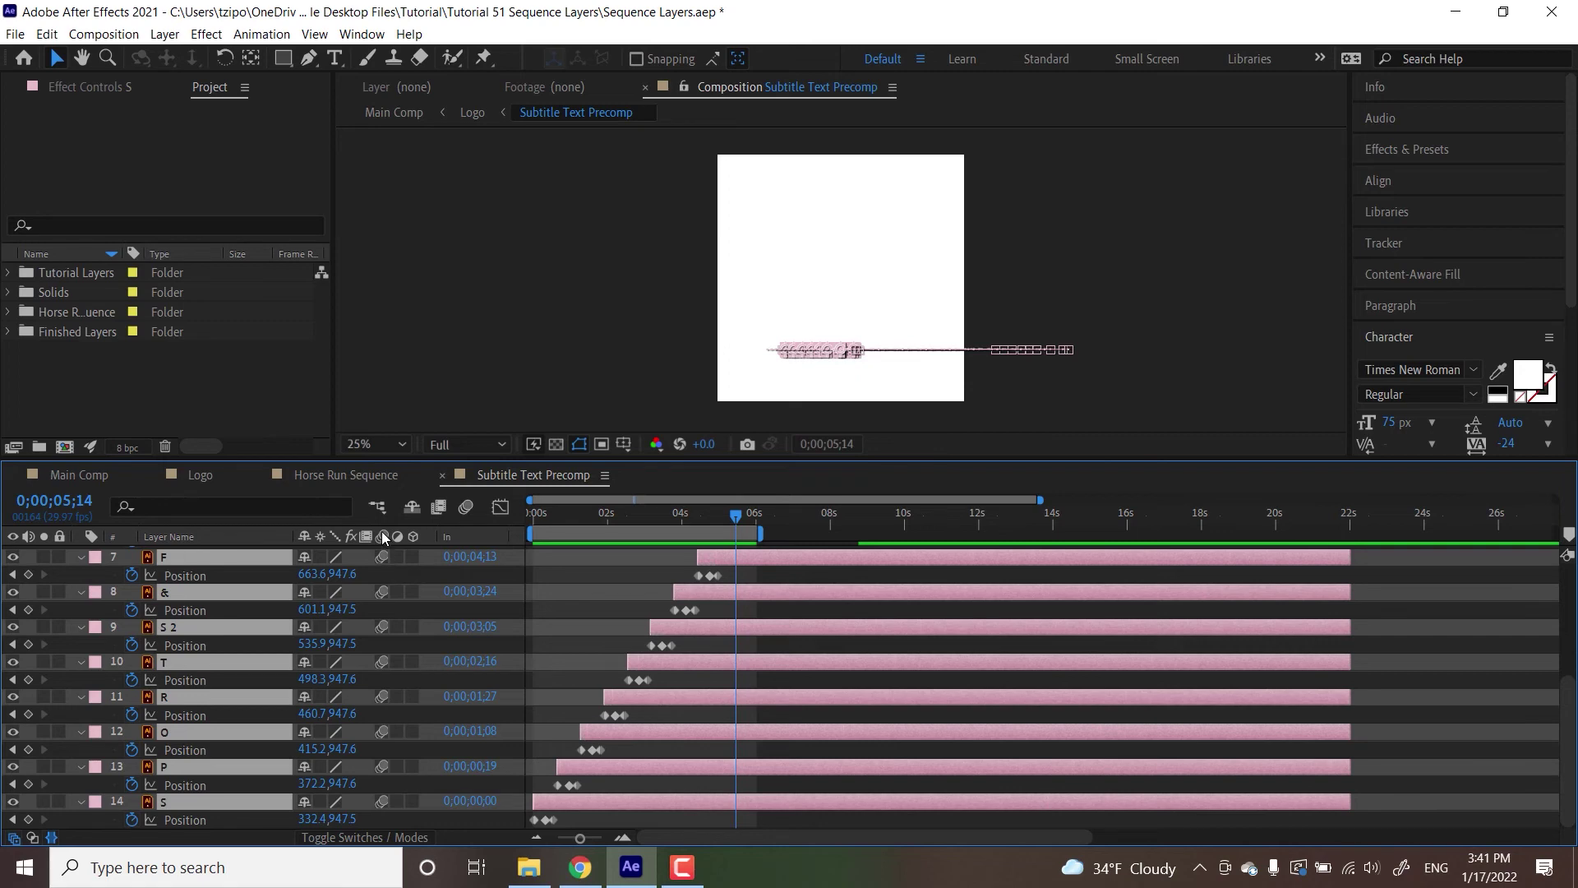
click(382, 557)
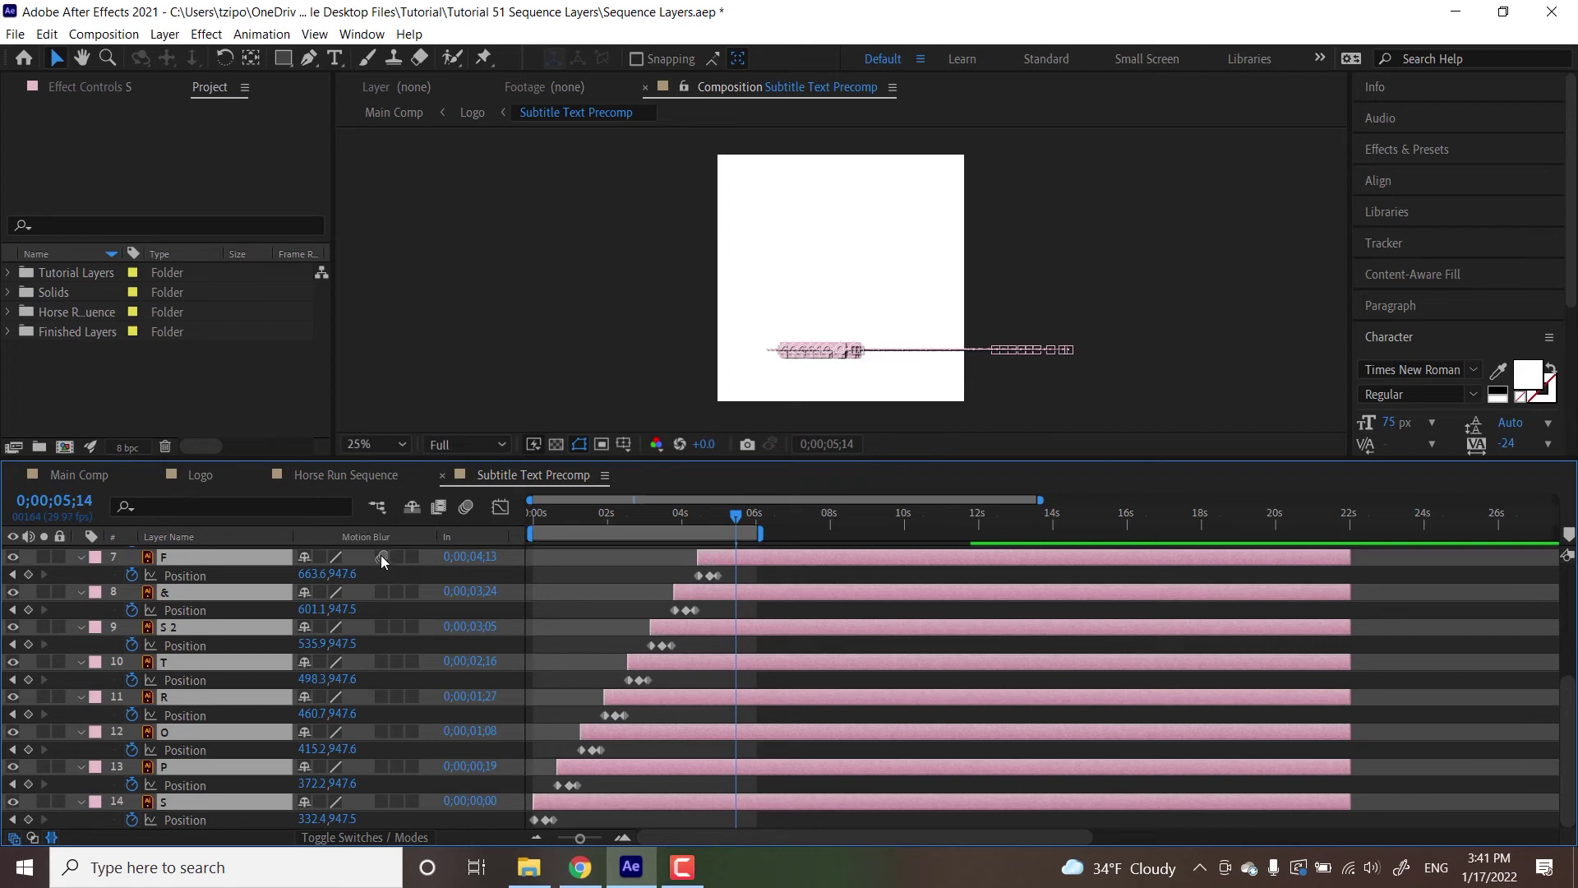
click(382, 557)
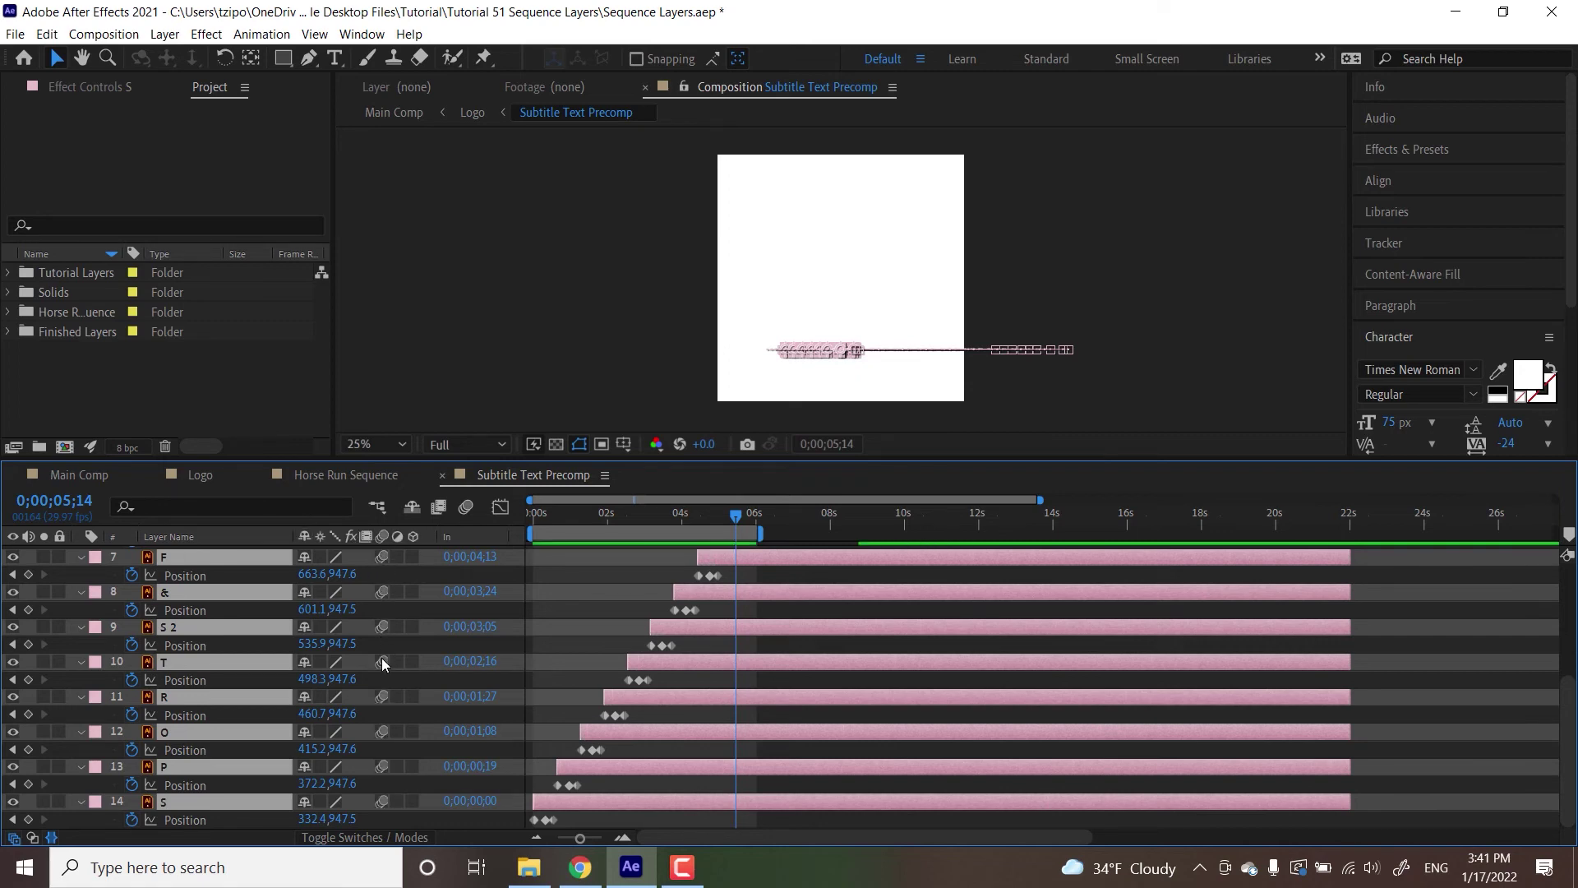
click(466, 508)
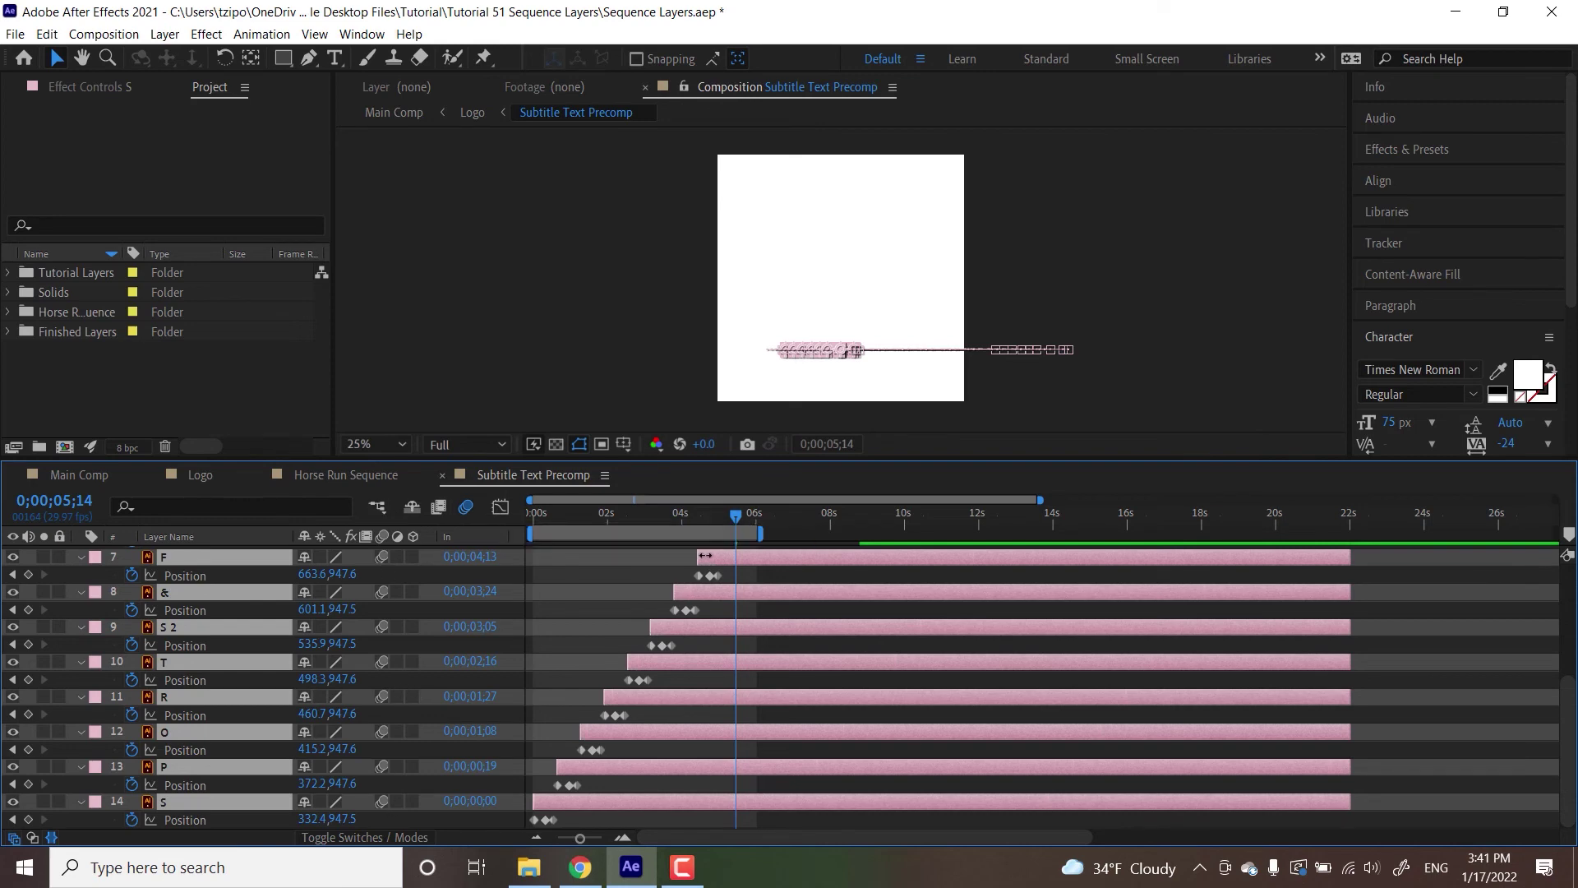
Preview the motion-blurred letter slide-in from the start
drag(555, 511, 534, 513)
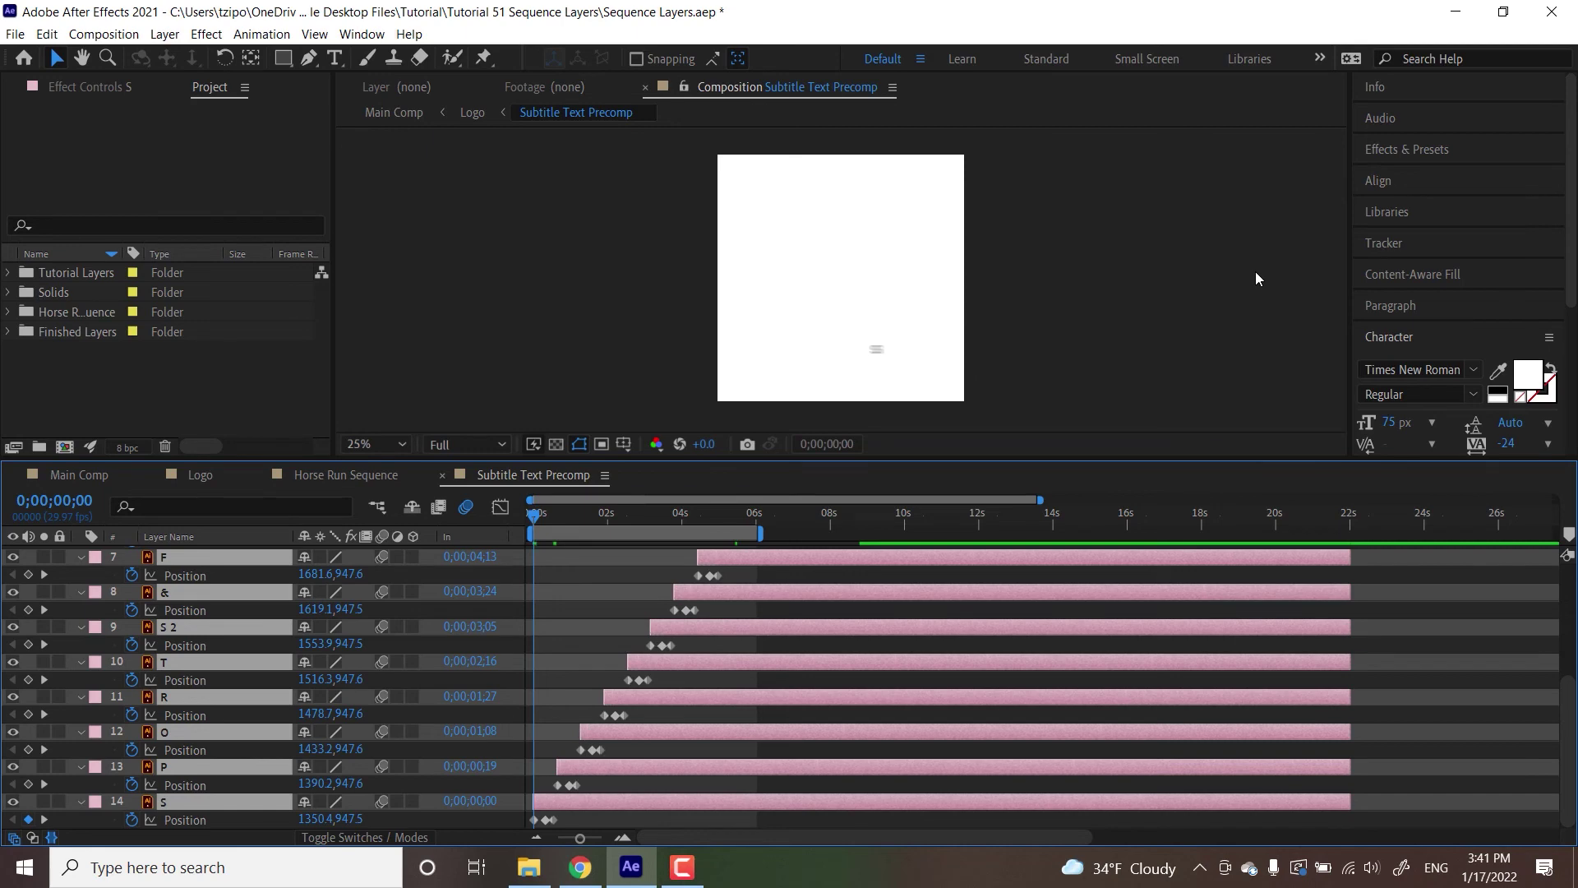
key(space)
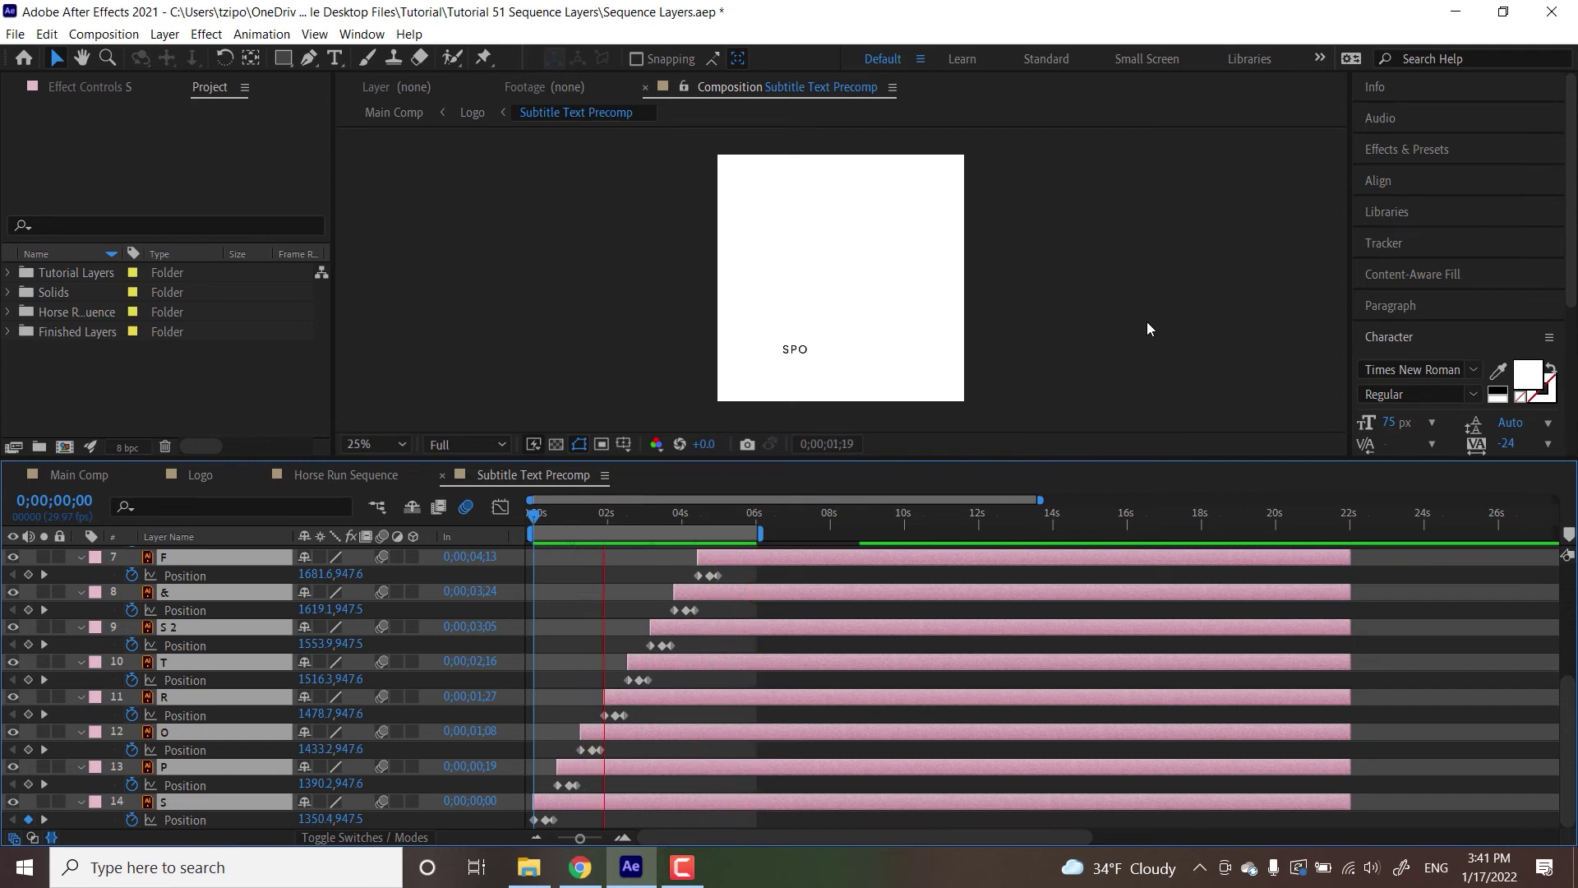
key(space)
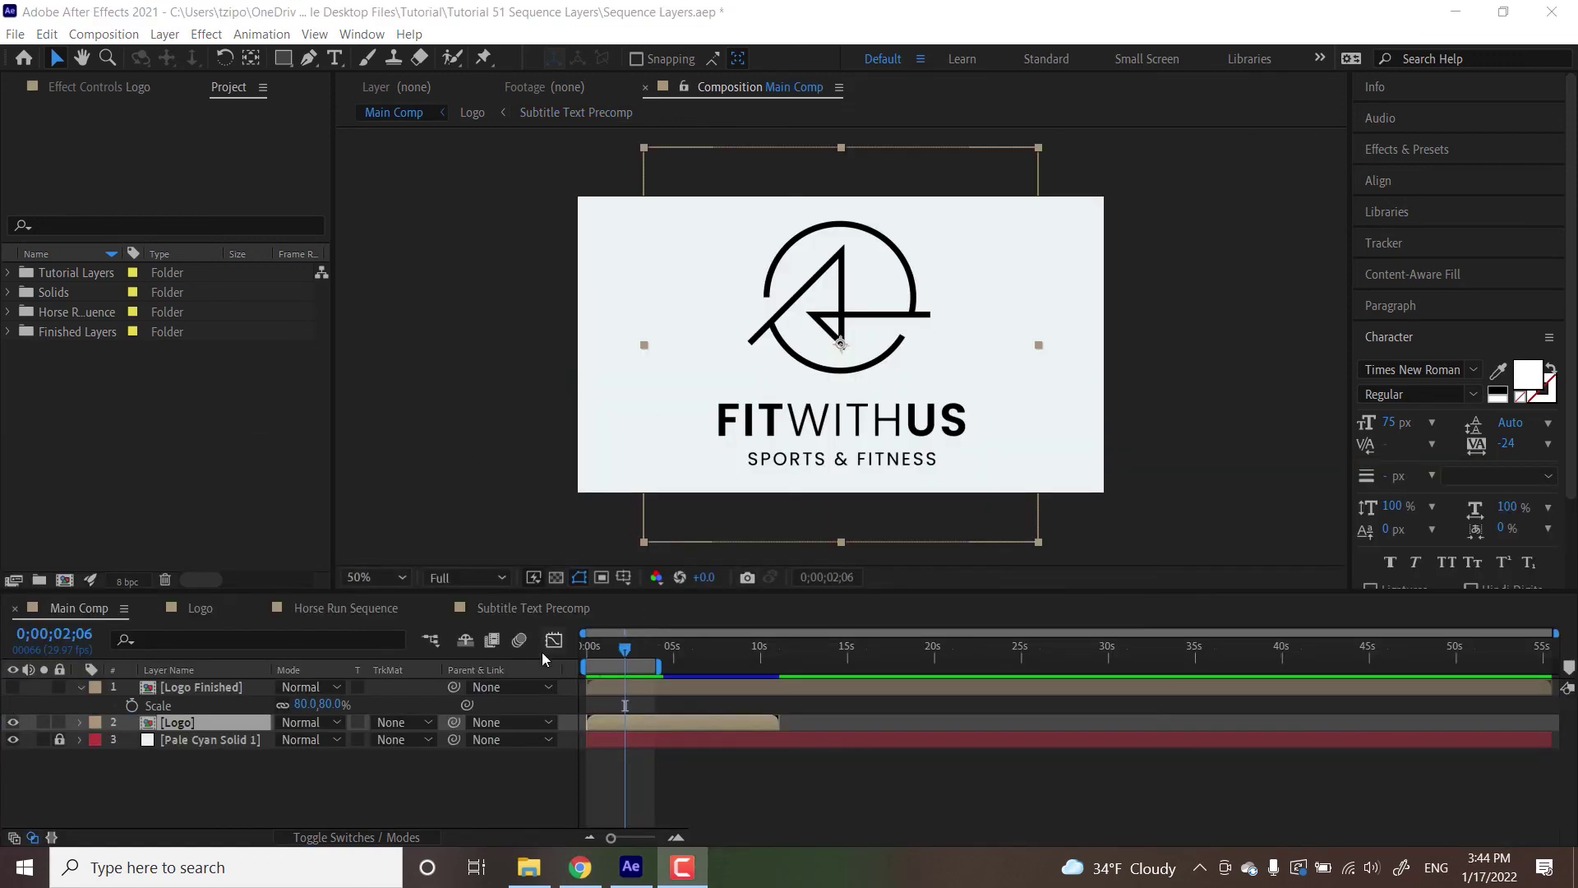
drag(604, 649, 573, 660)
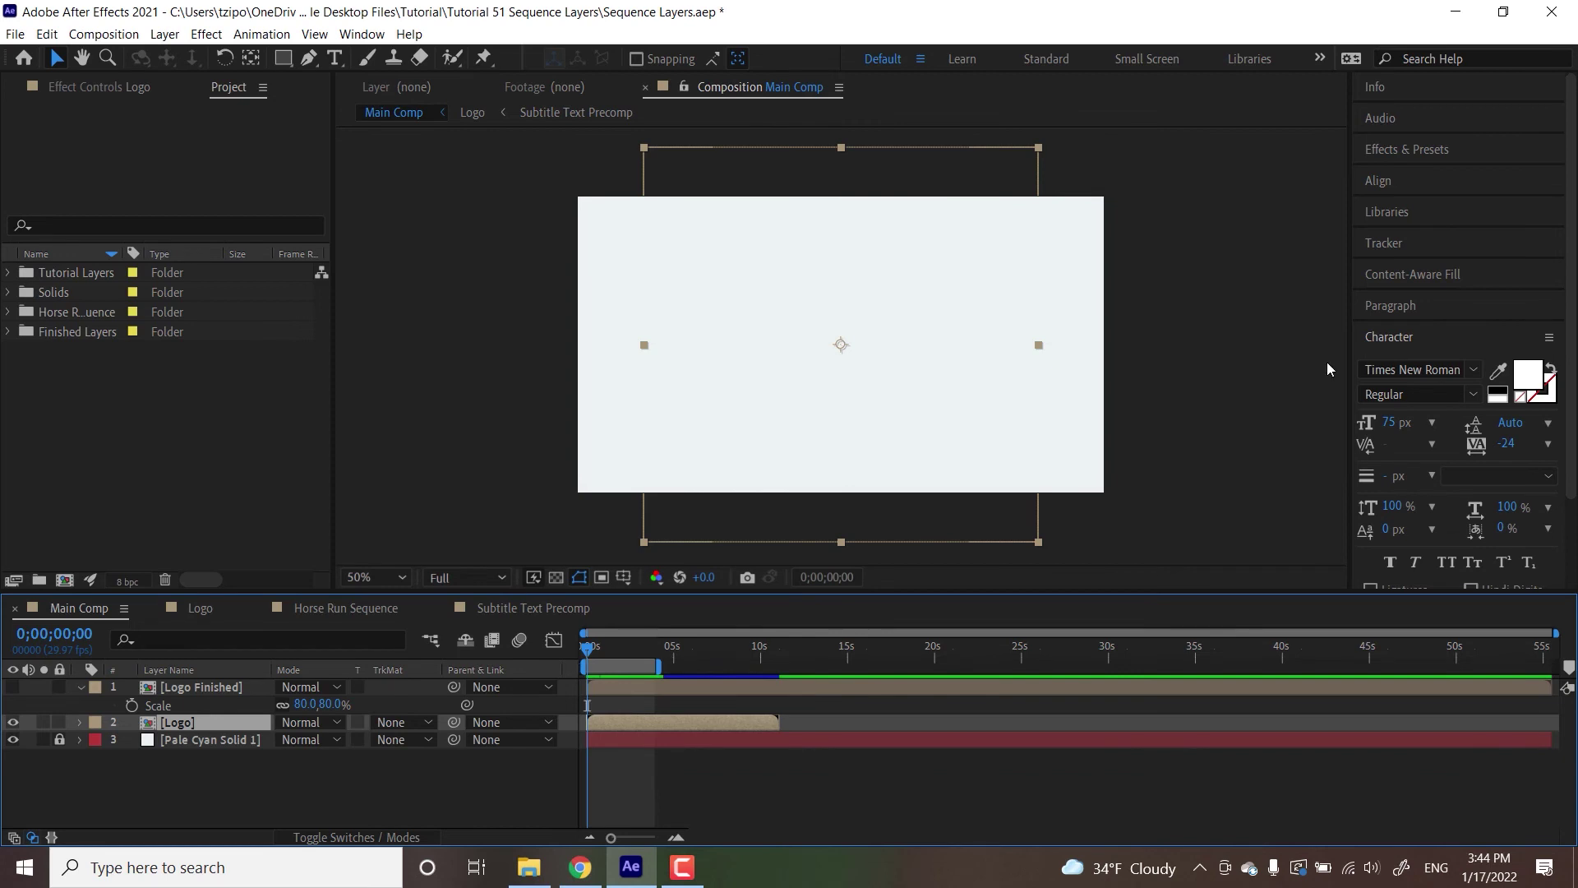
key(space)
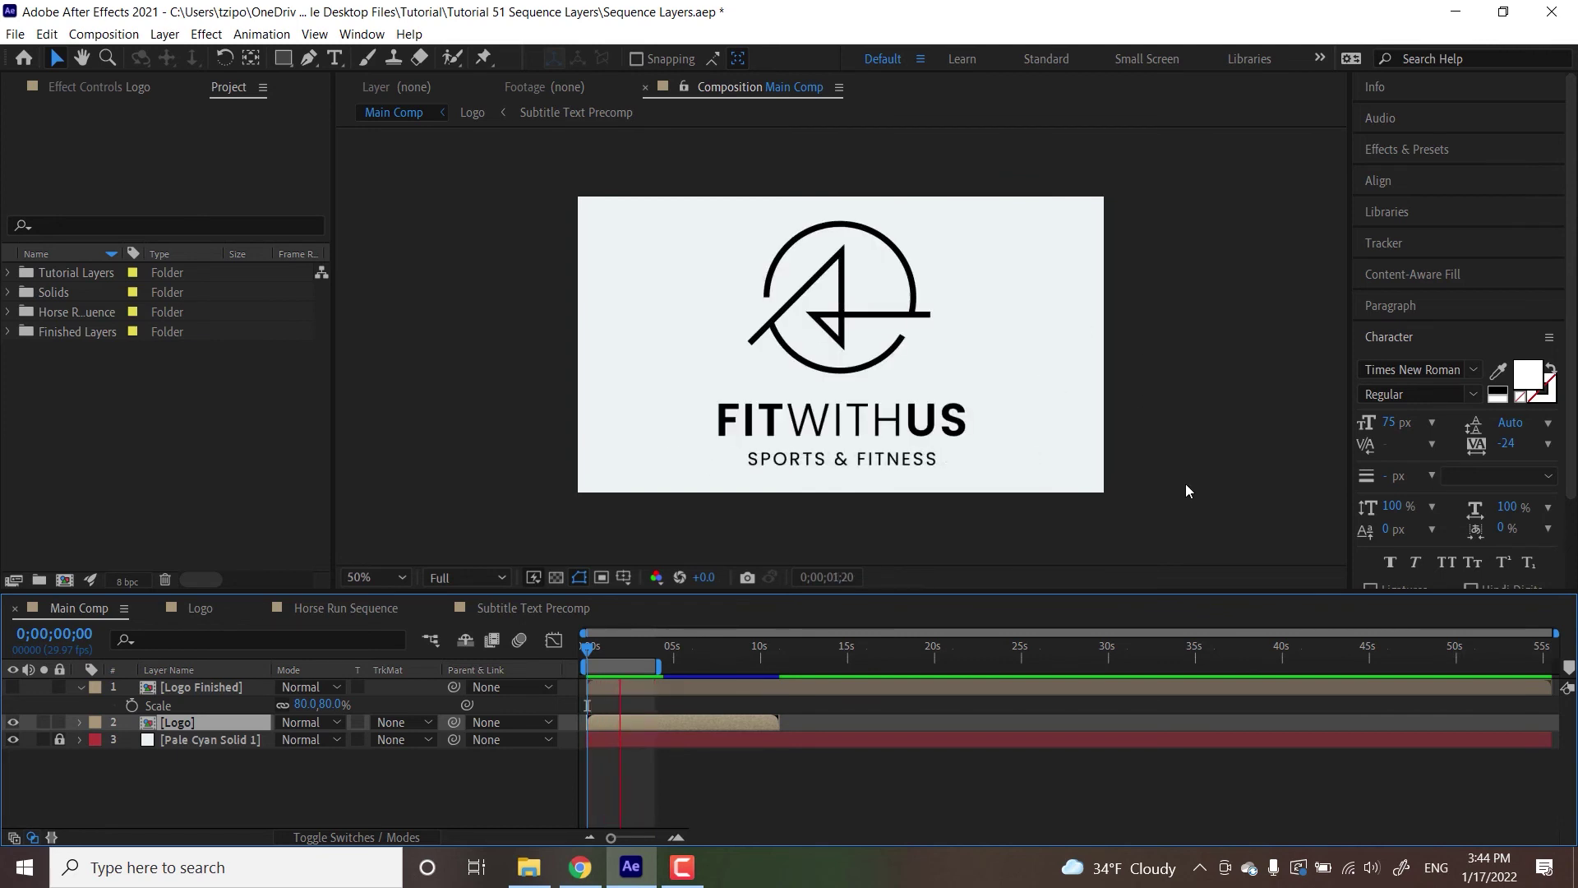
key(space)
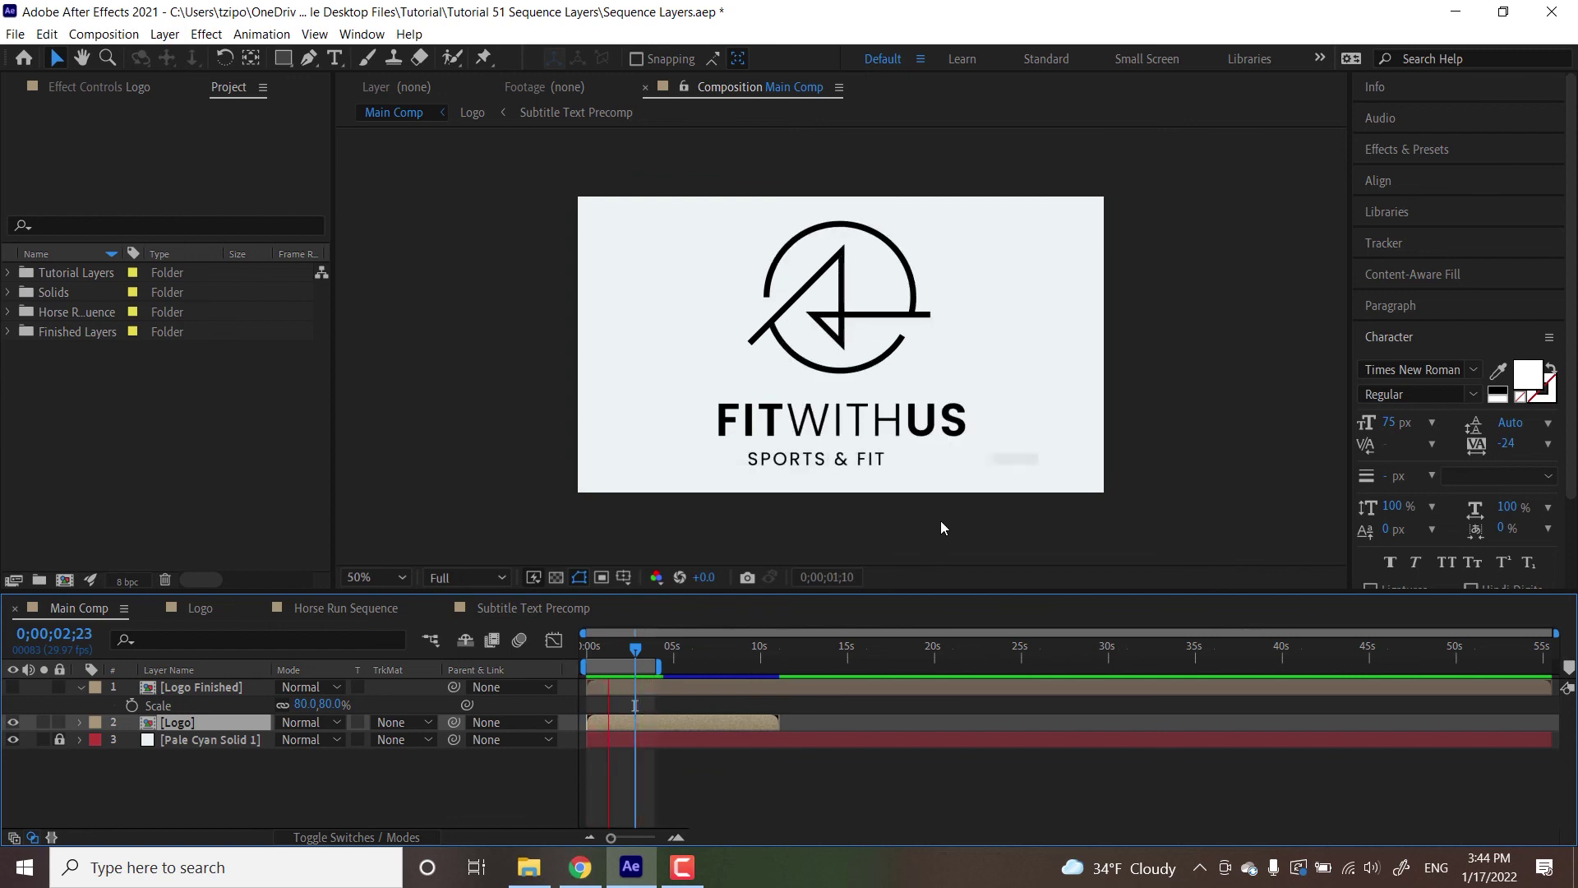
key(space)
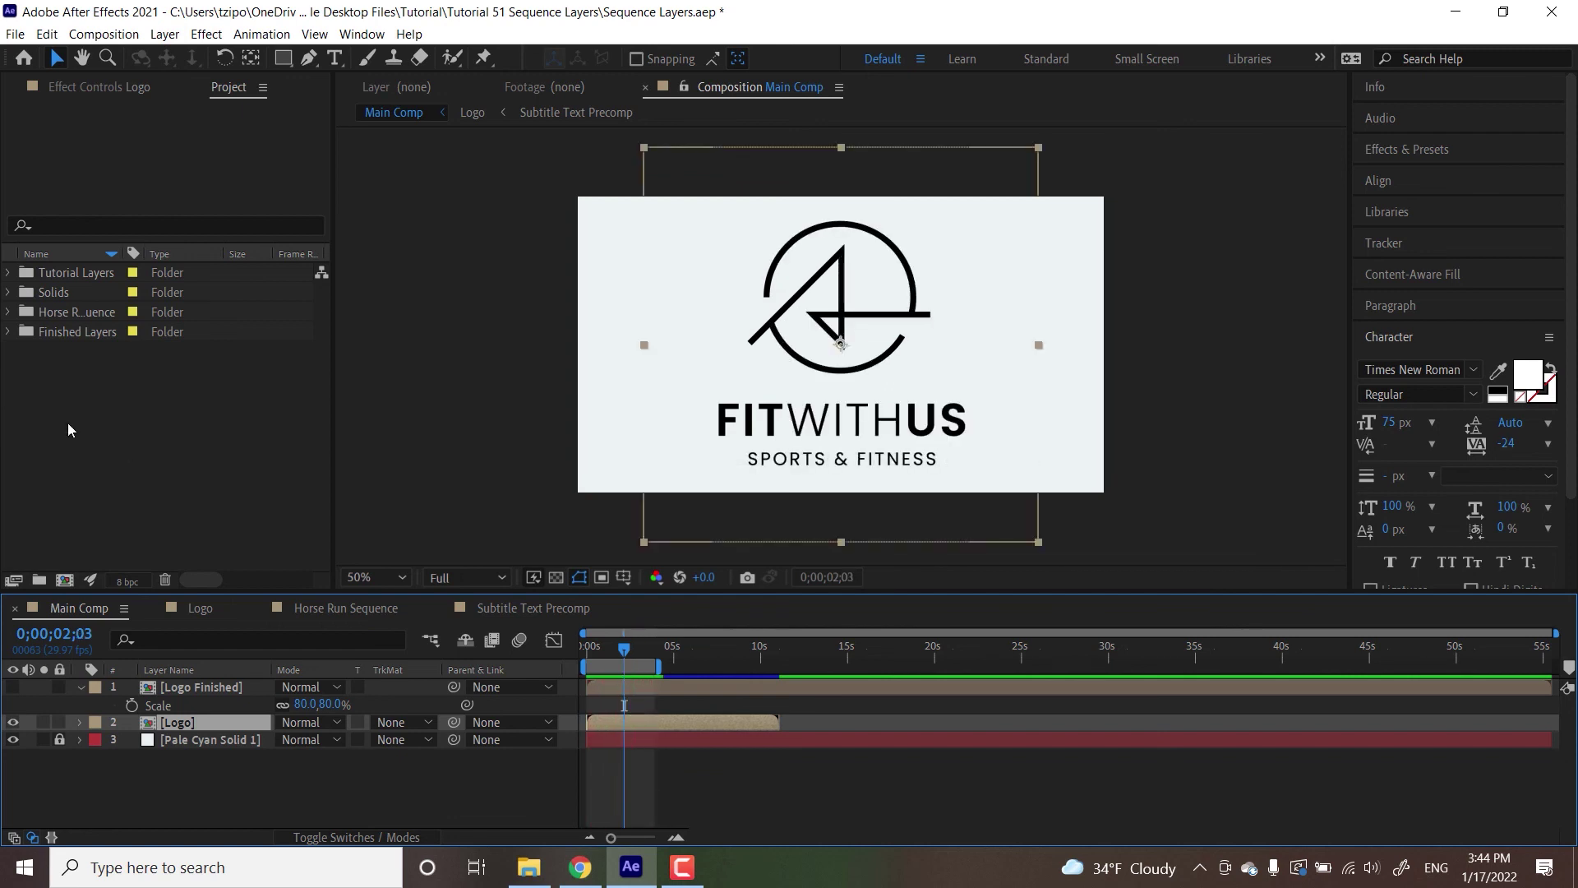
click(337, 609)
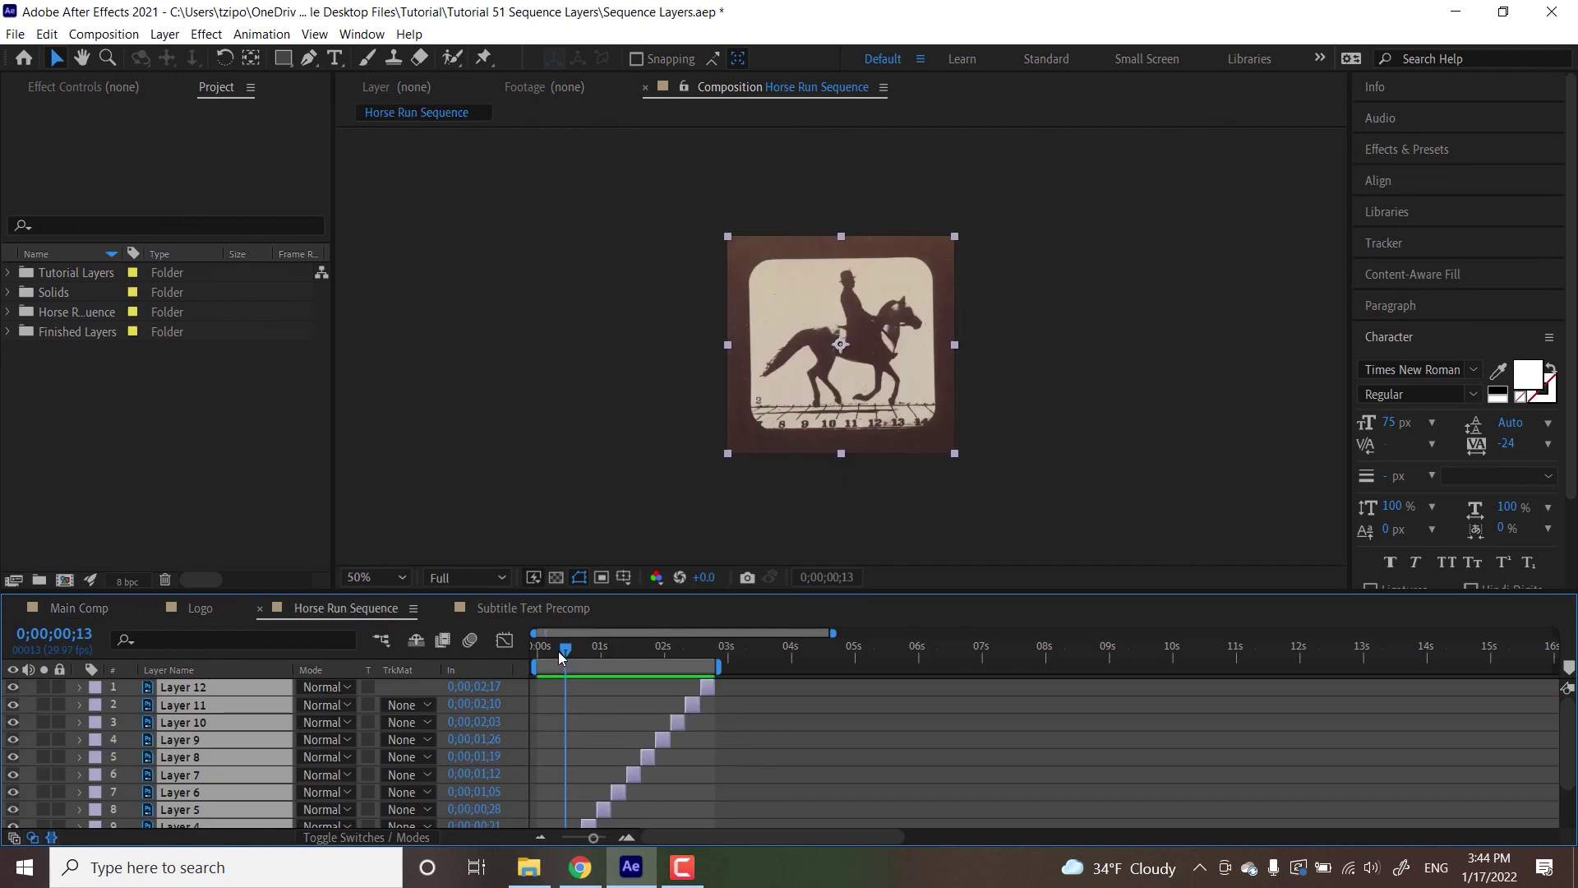
drag(562, 649, 524, 650)
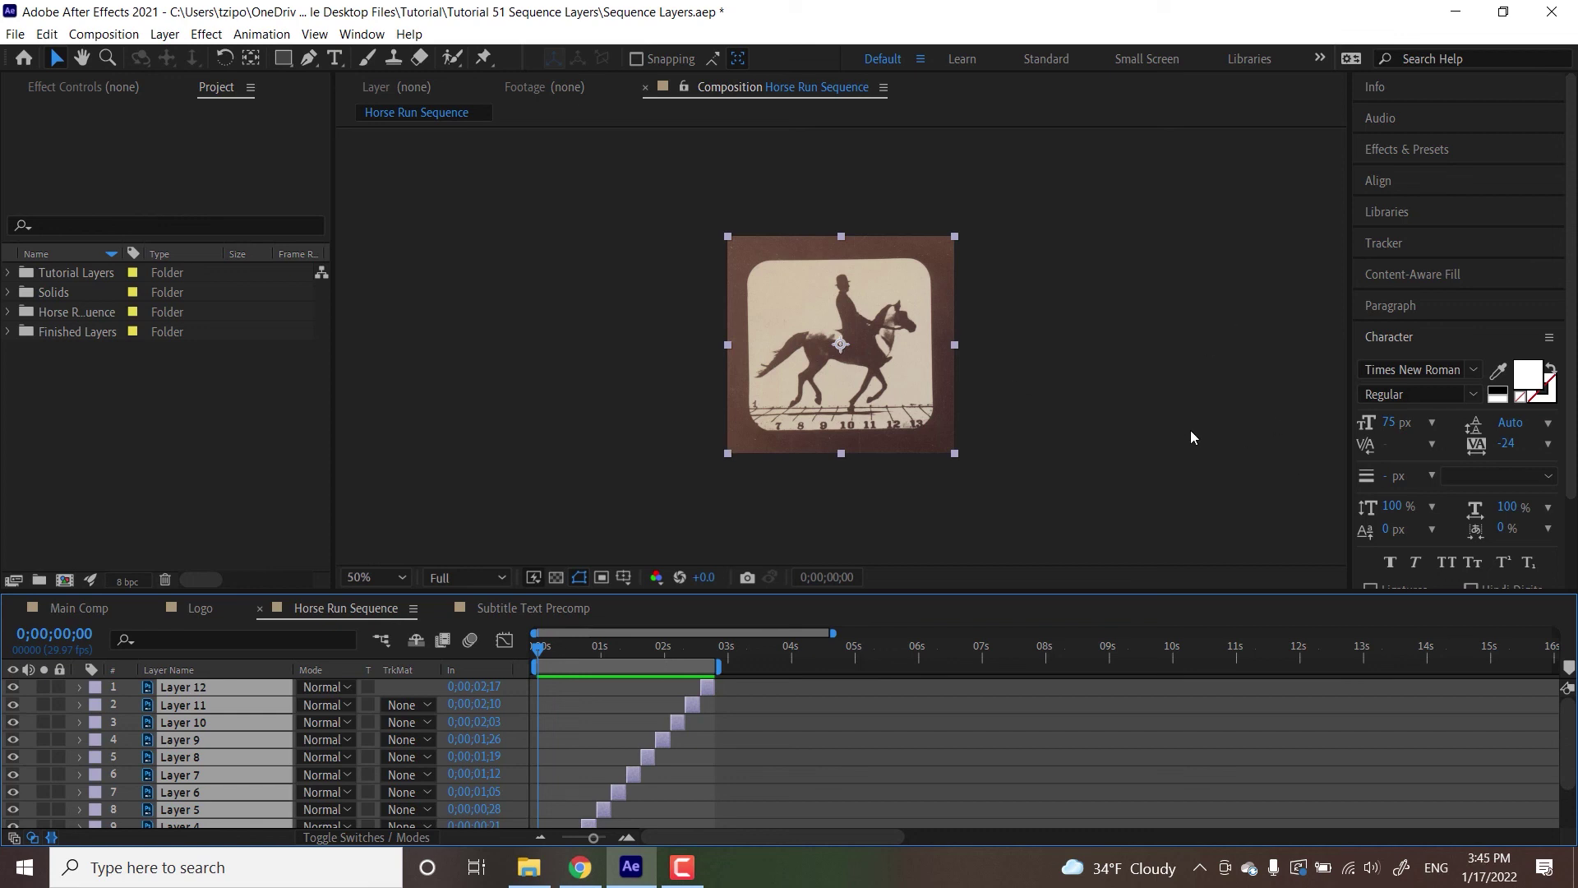
key(space)
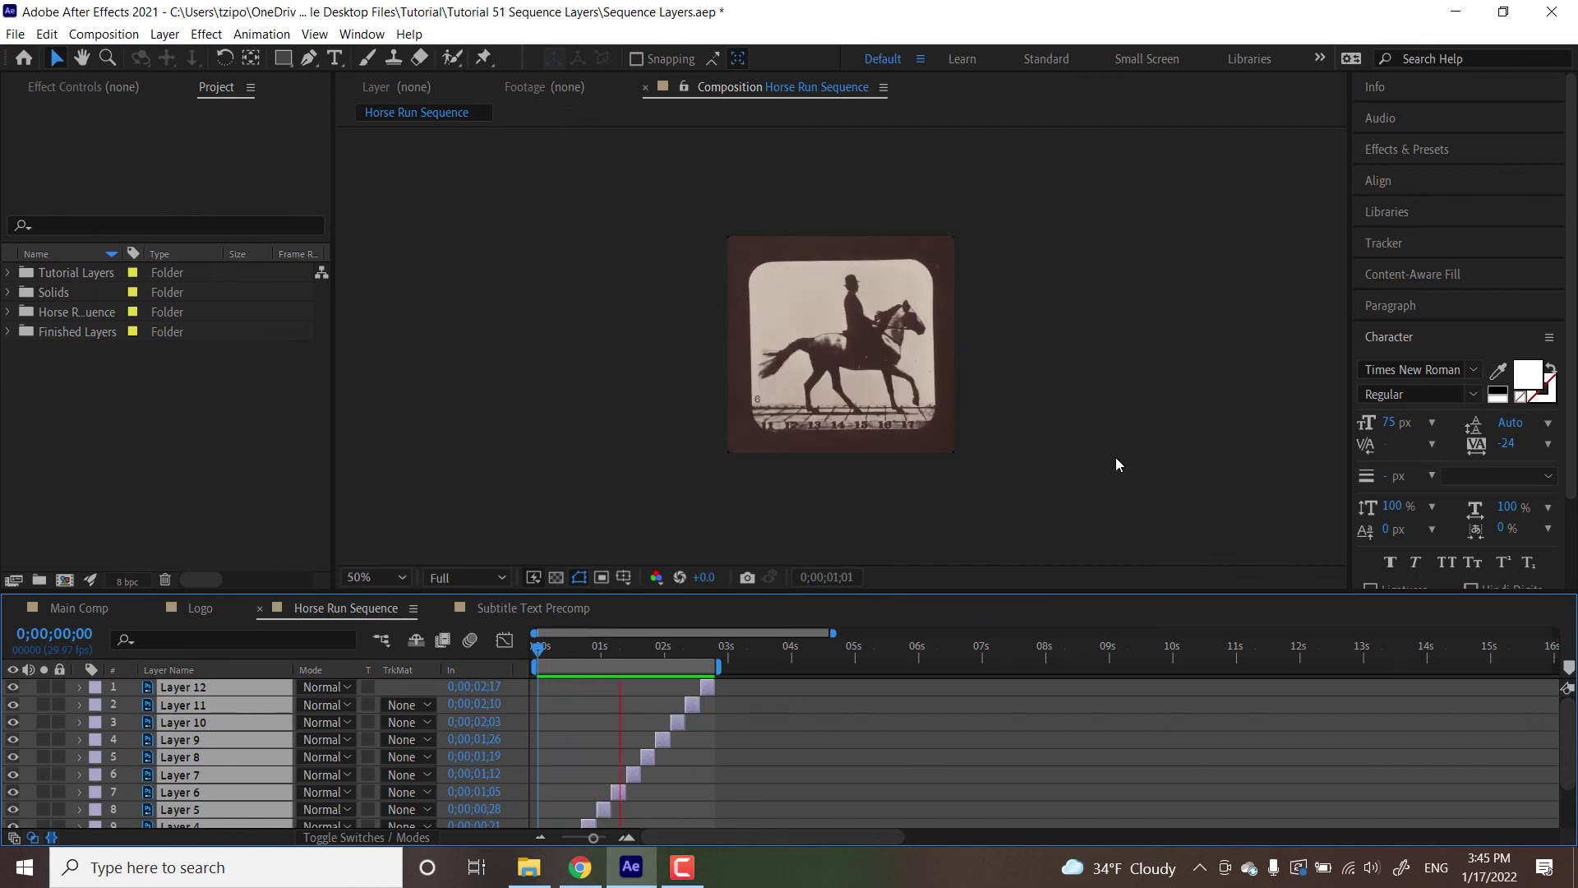
key(space)
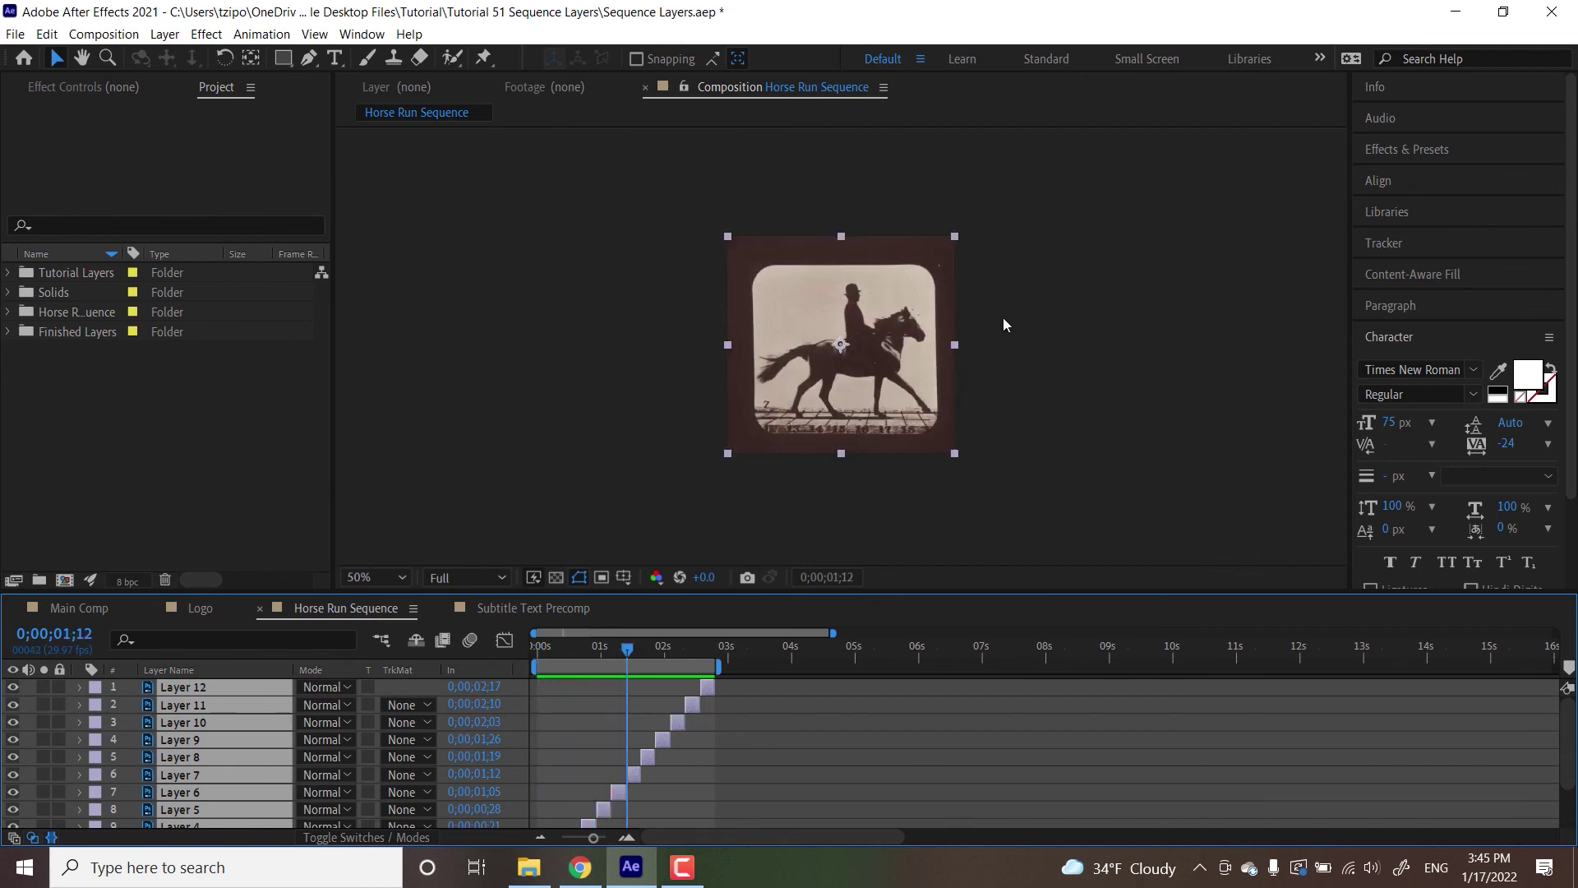
key(space)
key(space)
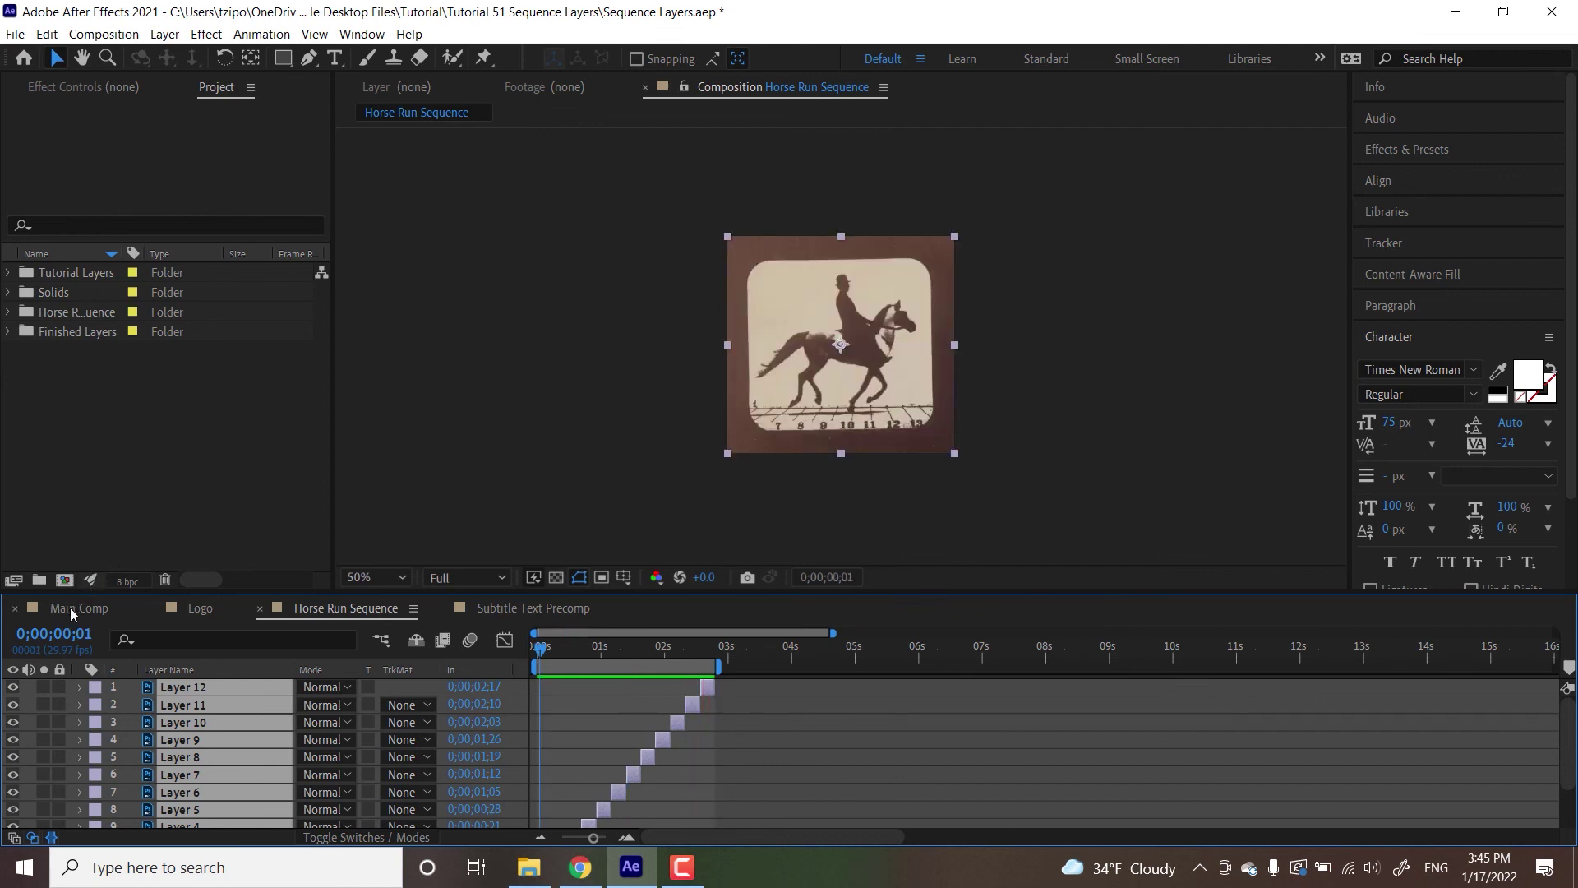
click(106, 608)
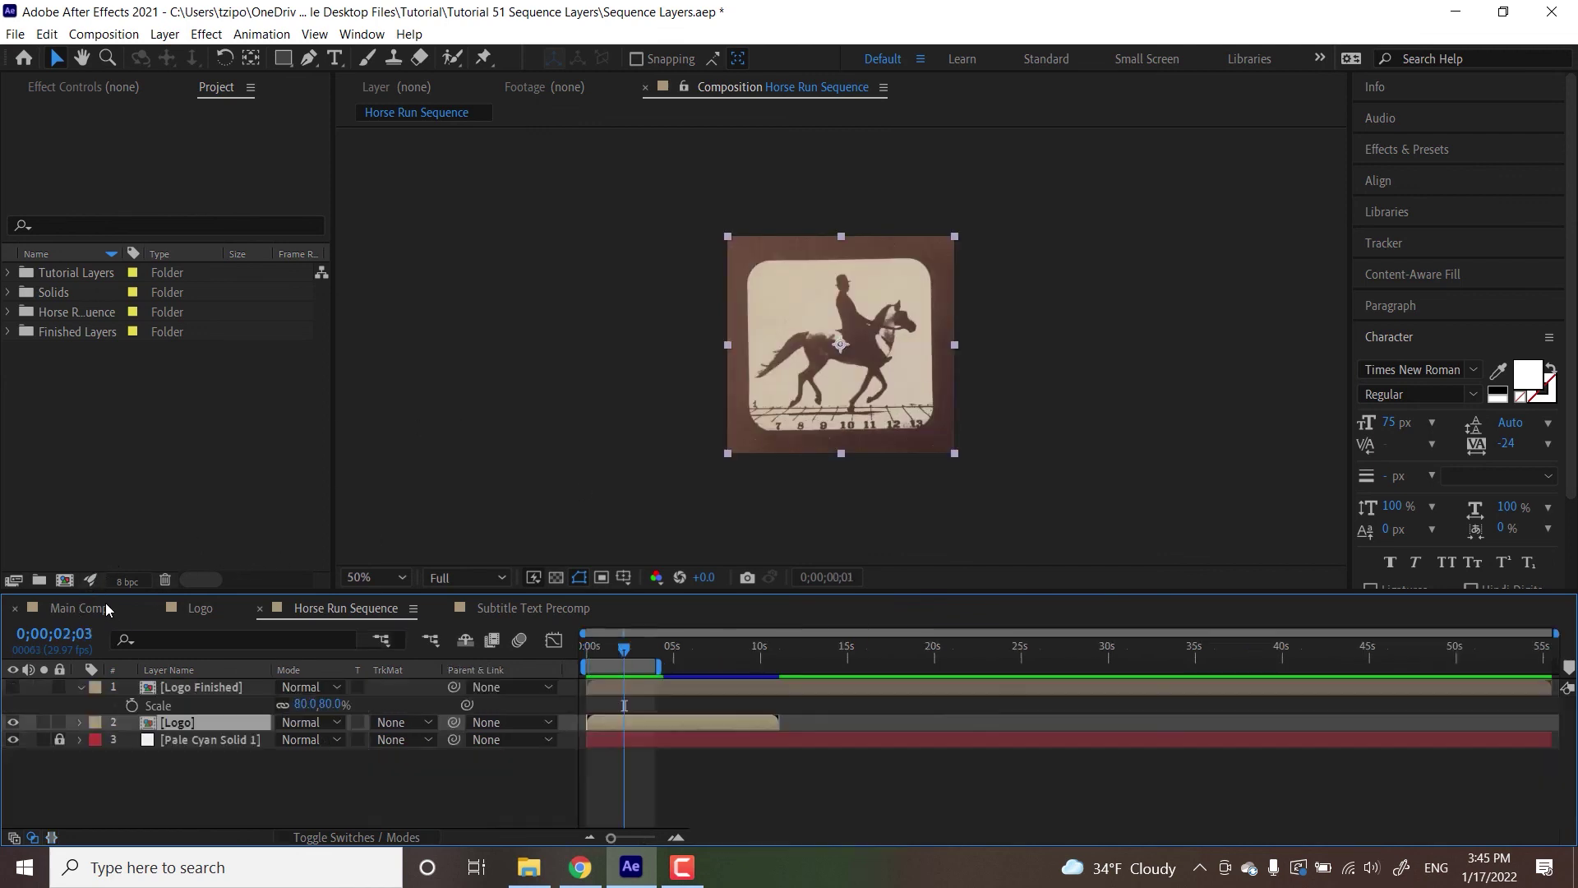